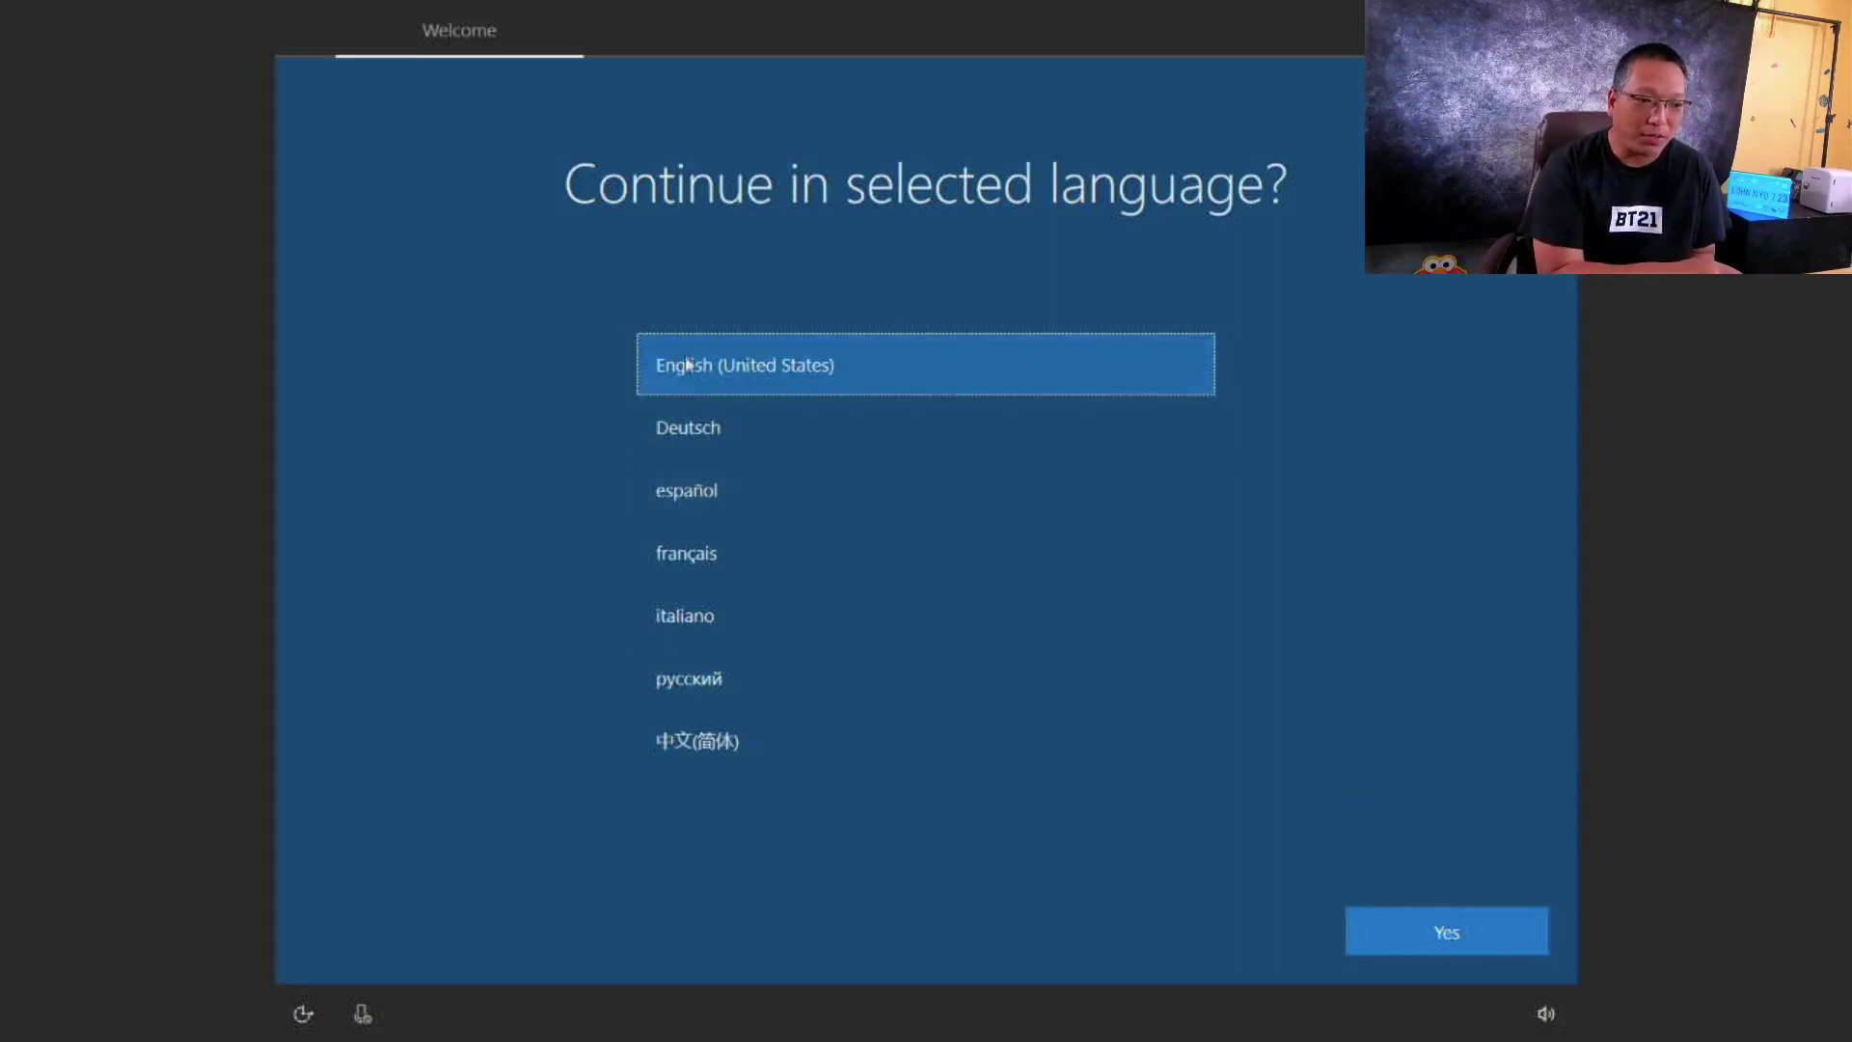
Confirm English (United States), the United States region and US keyboard, skipping a second layout.
left_click(1459, 931)
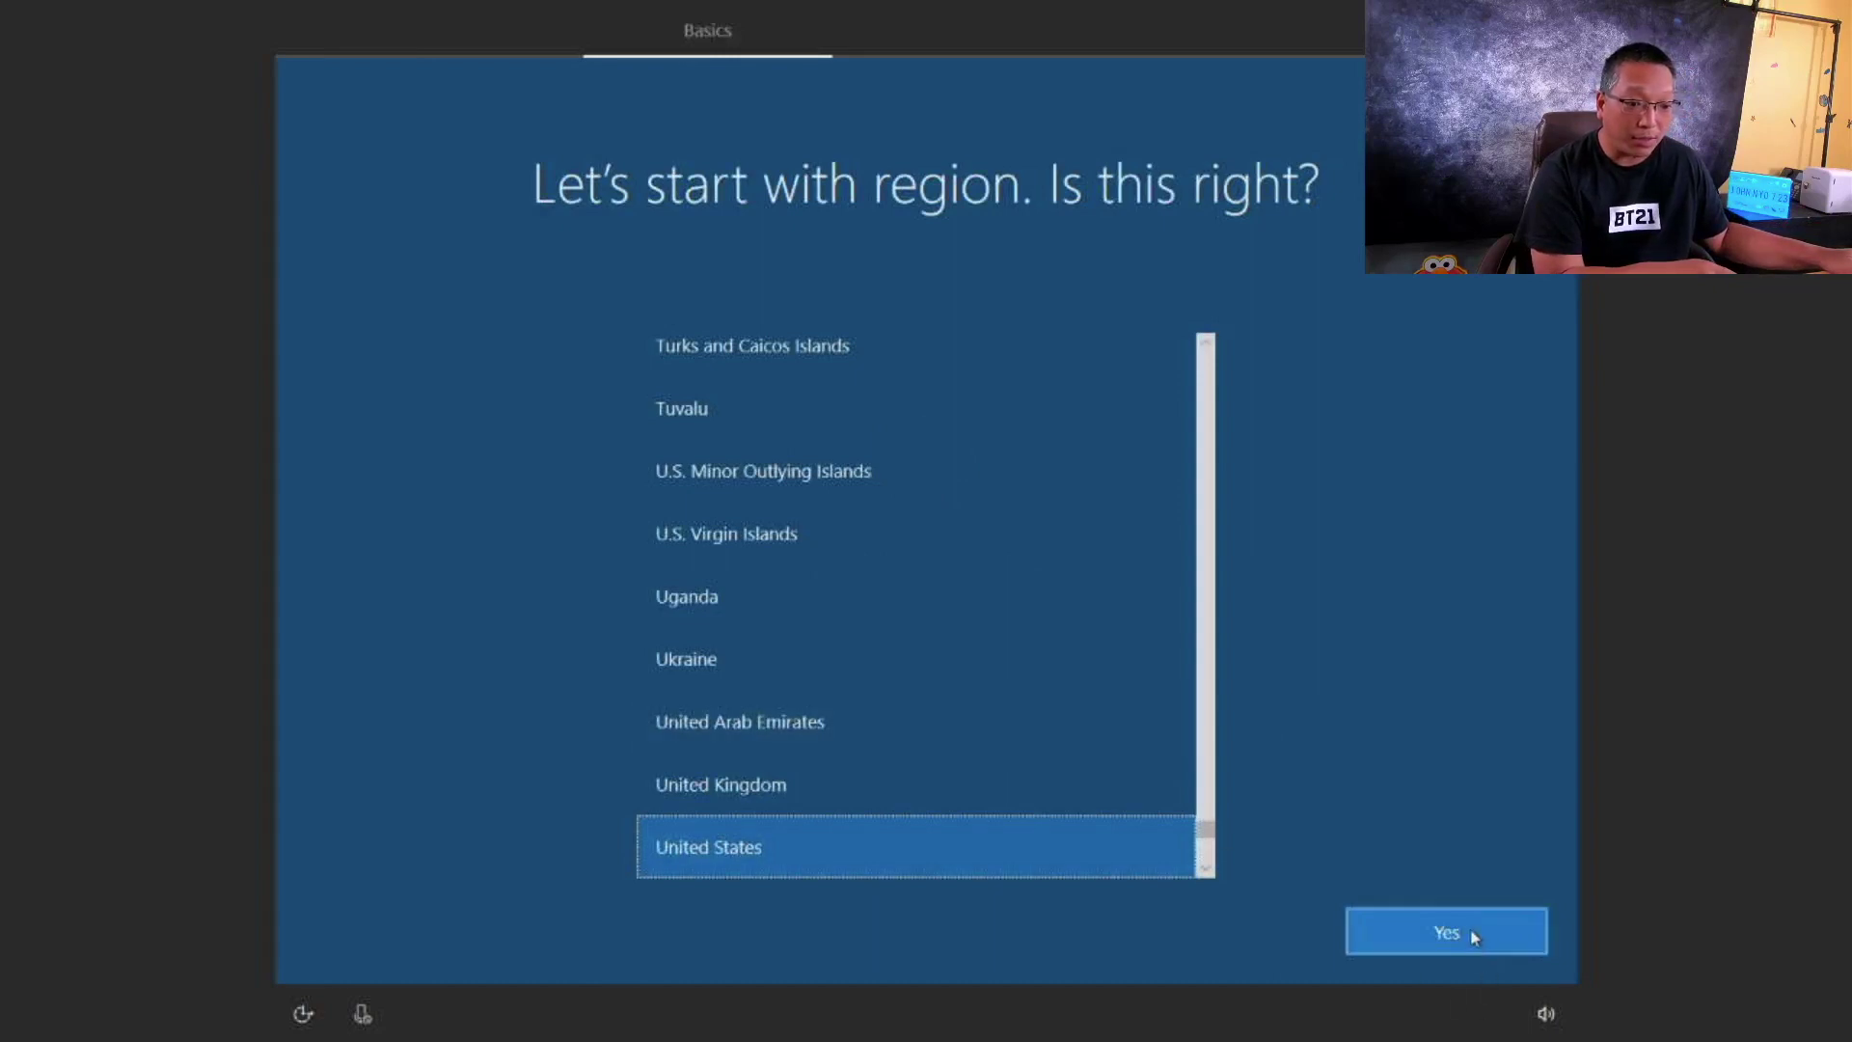
left_click(1475, 937)
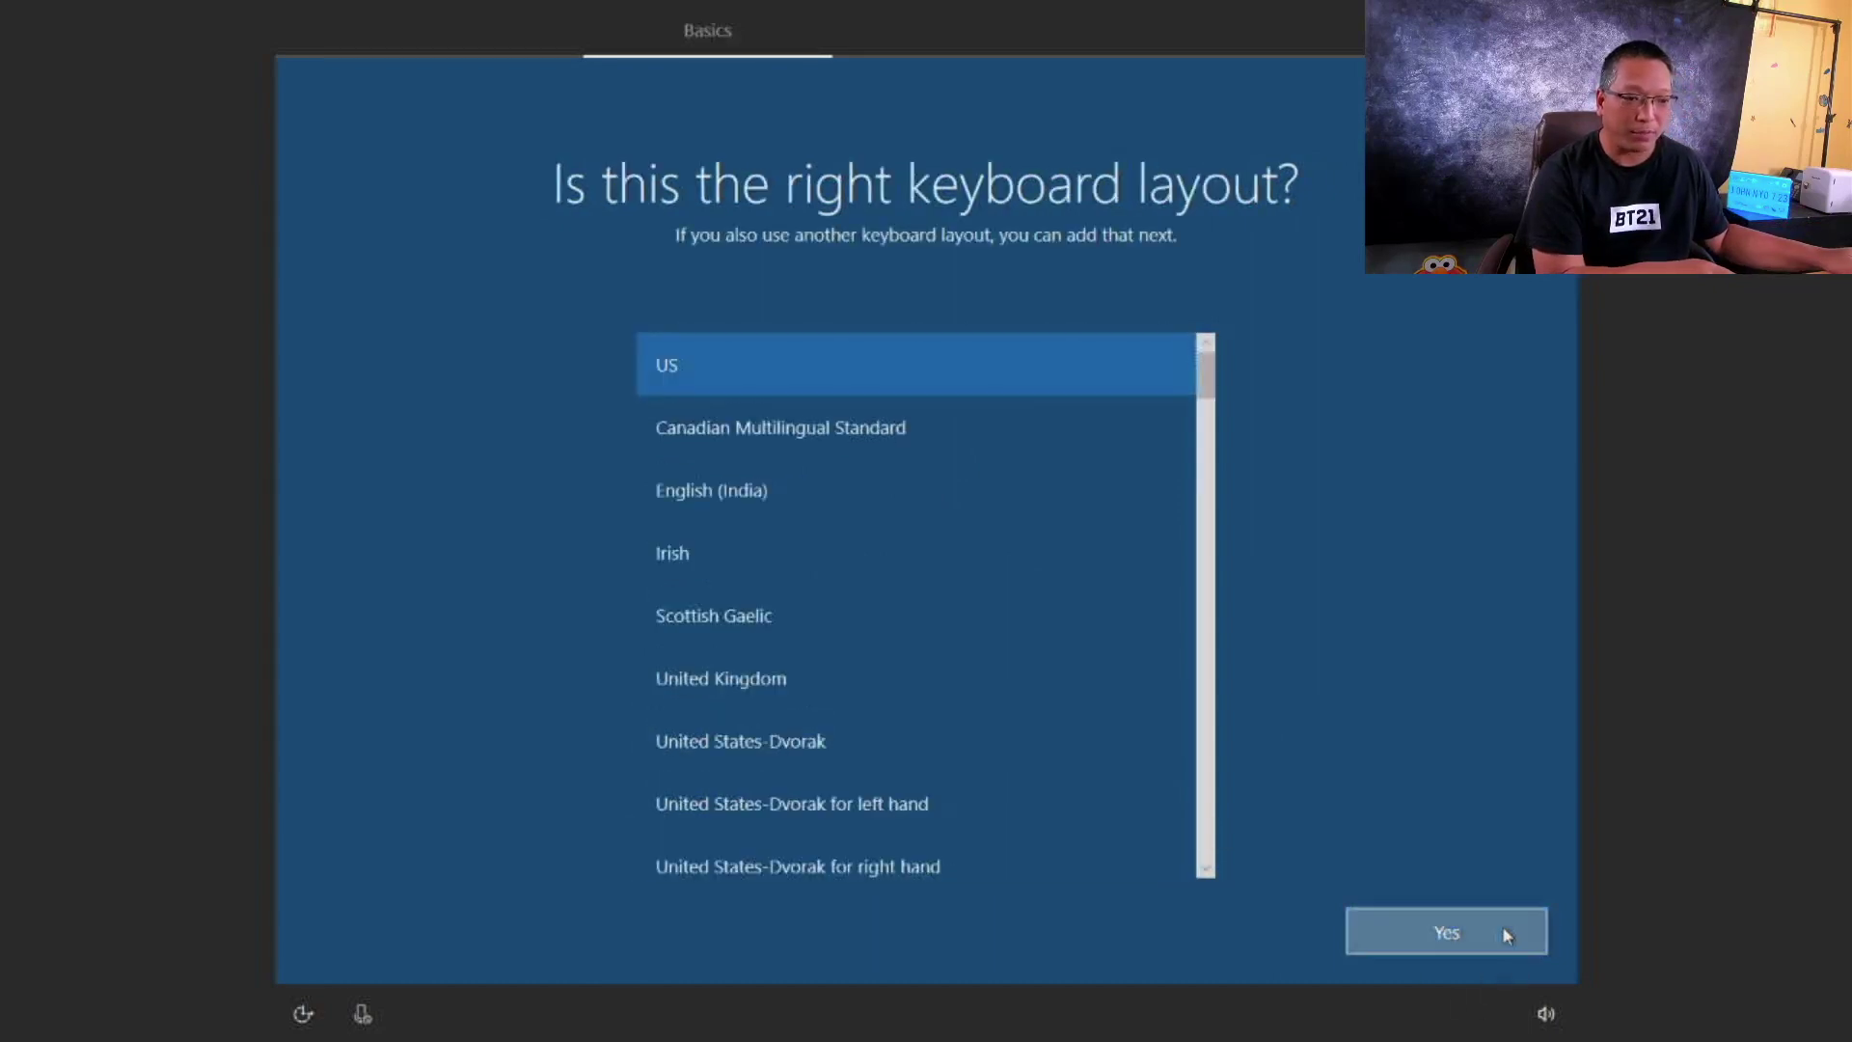
left_click(1506, 934)
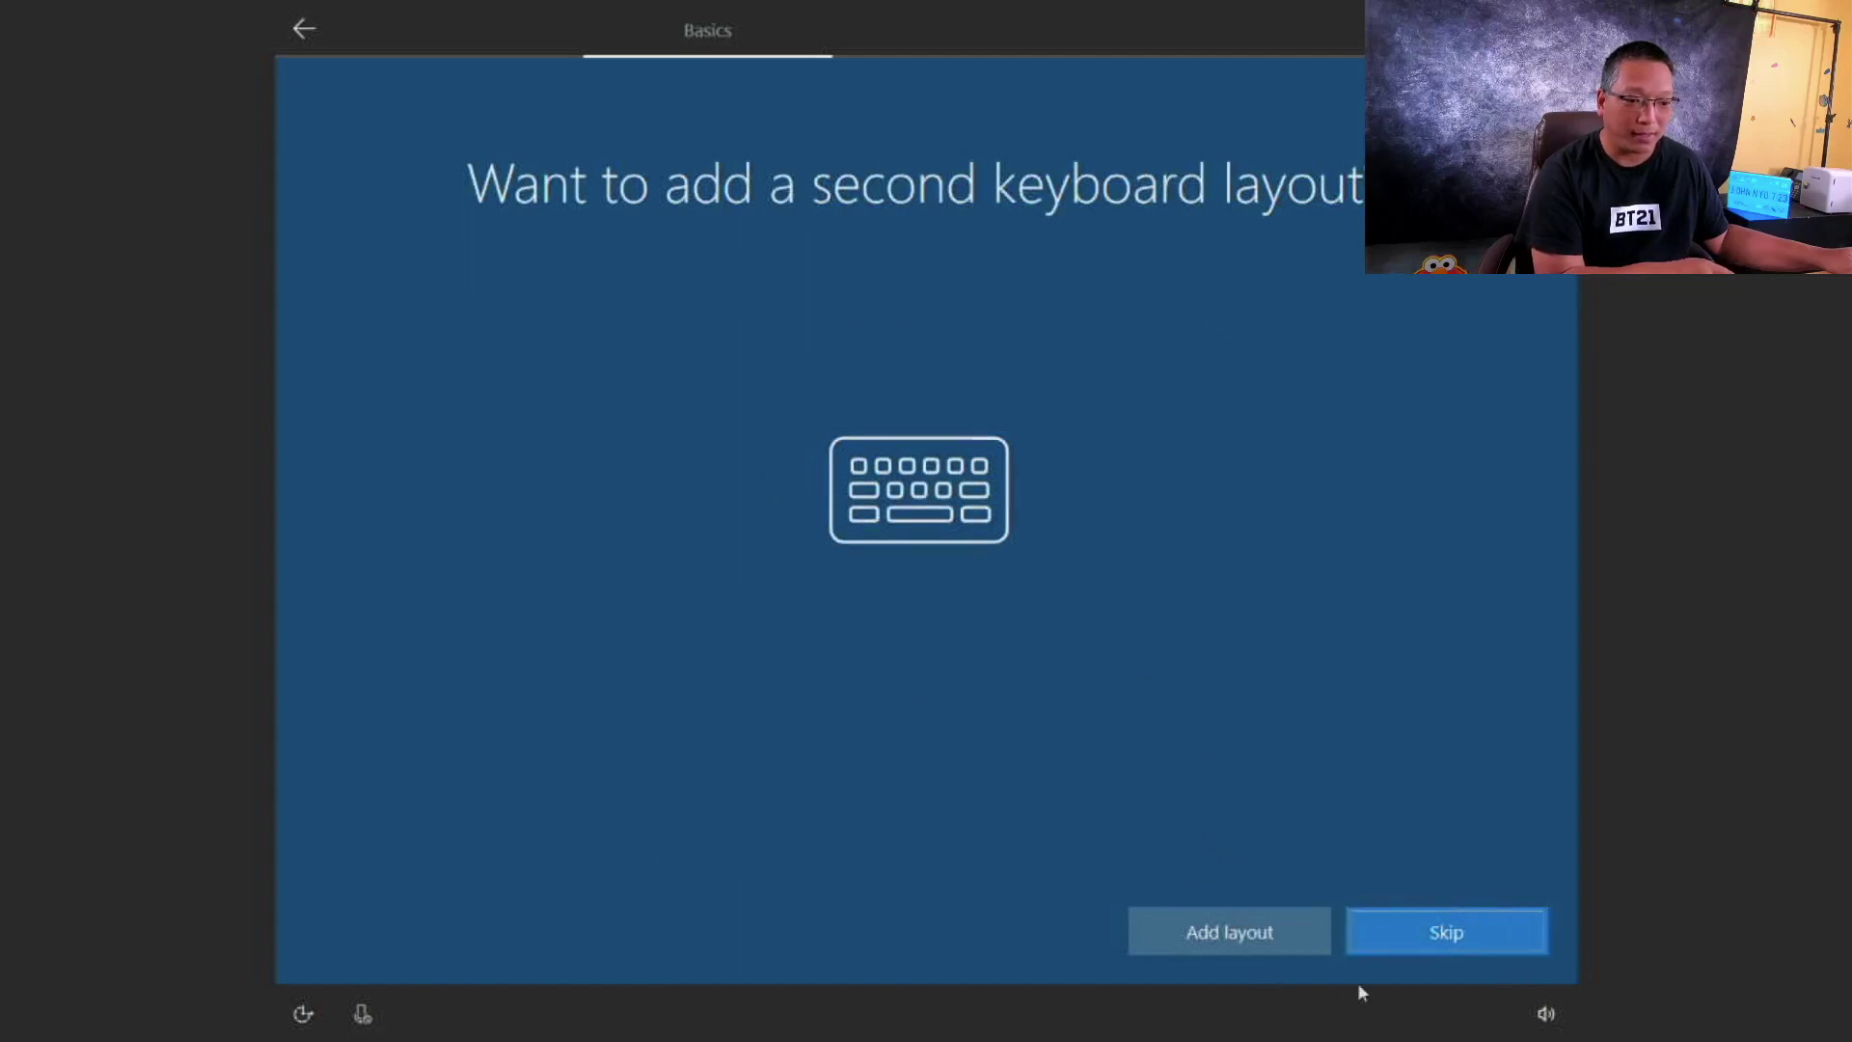
left_click(1421, 953)
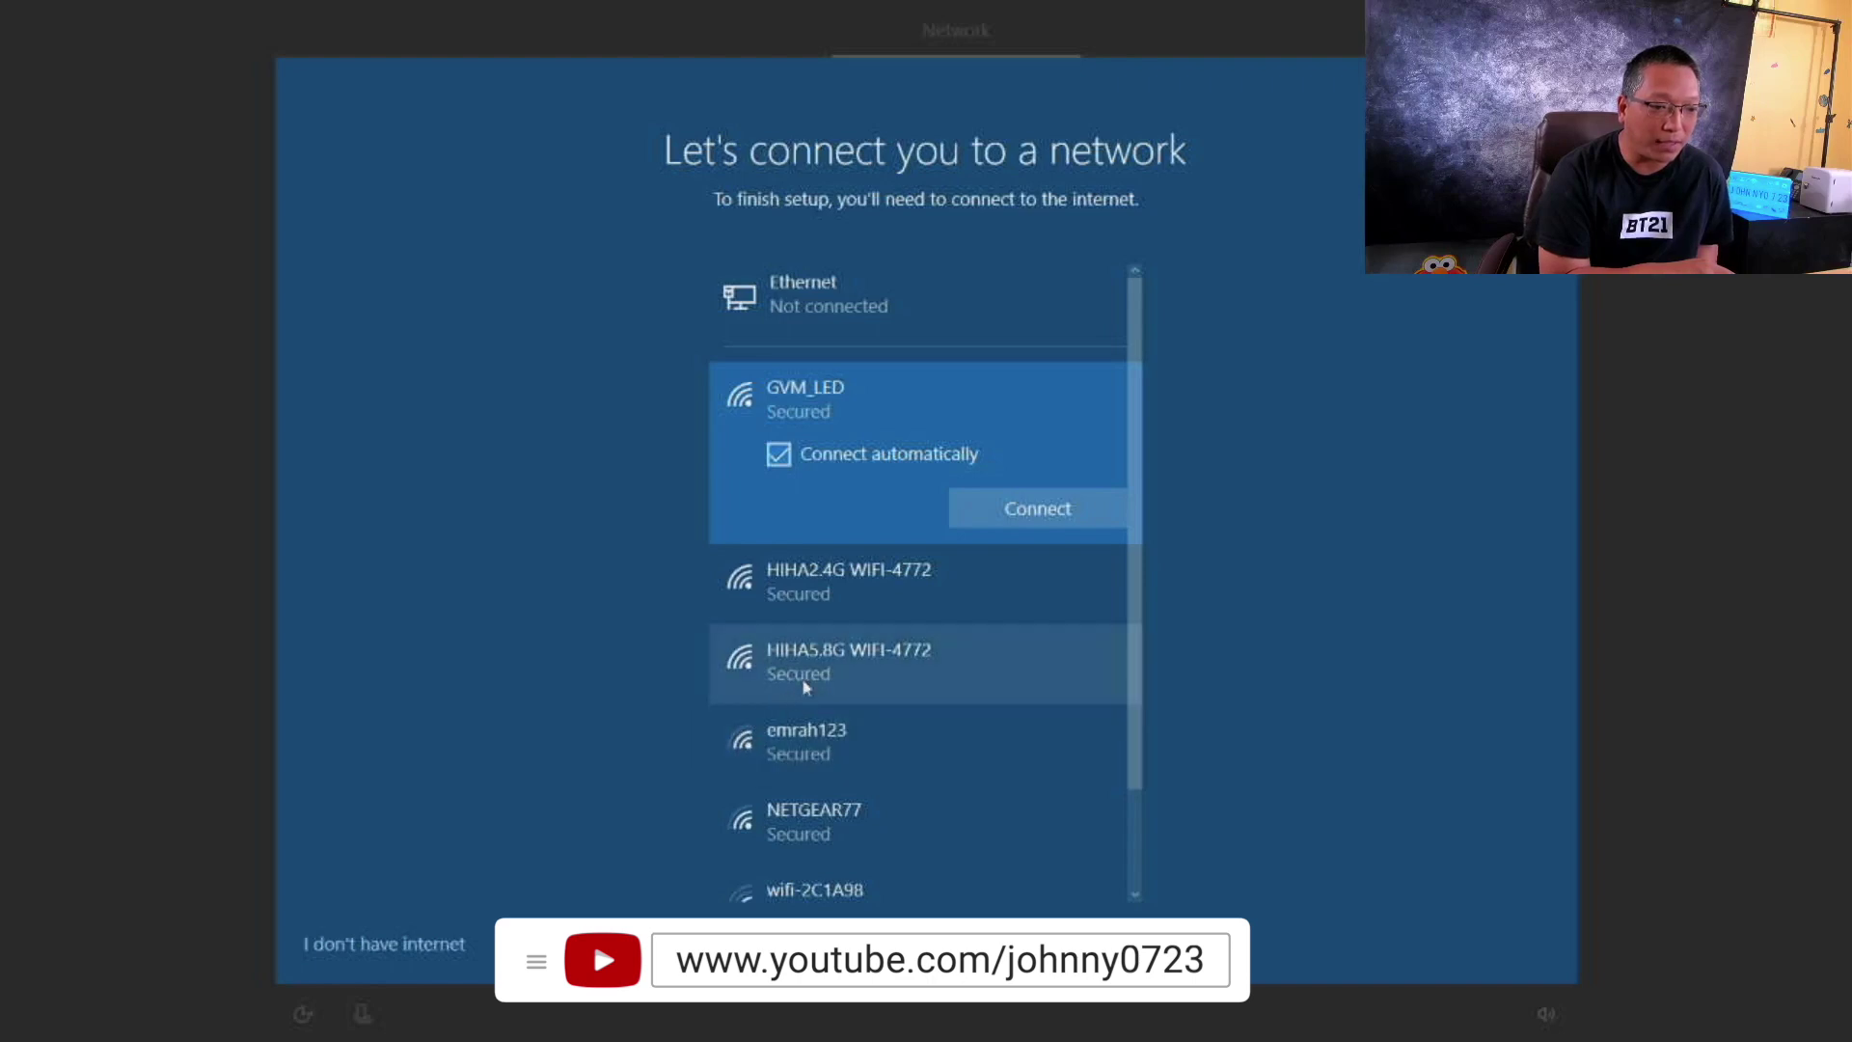
Connect to the HIHA5.8G WIFI-4772 network with its security key, keeping the PC undiscoverable.
left_click(839, 678)
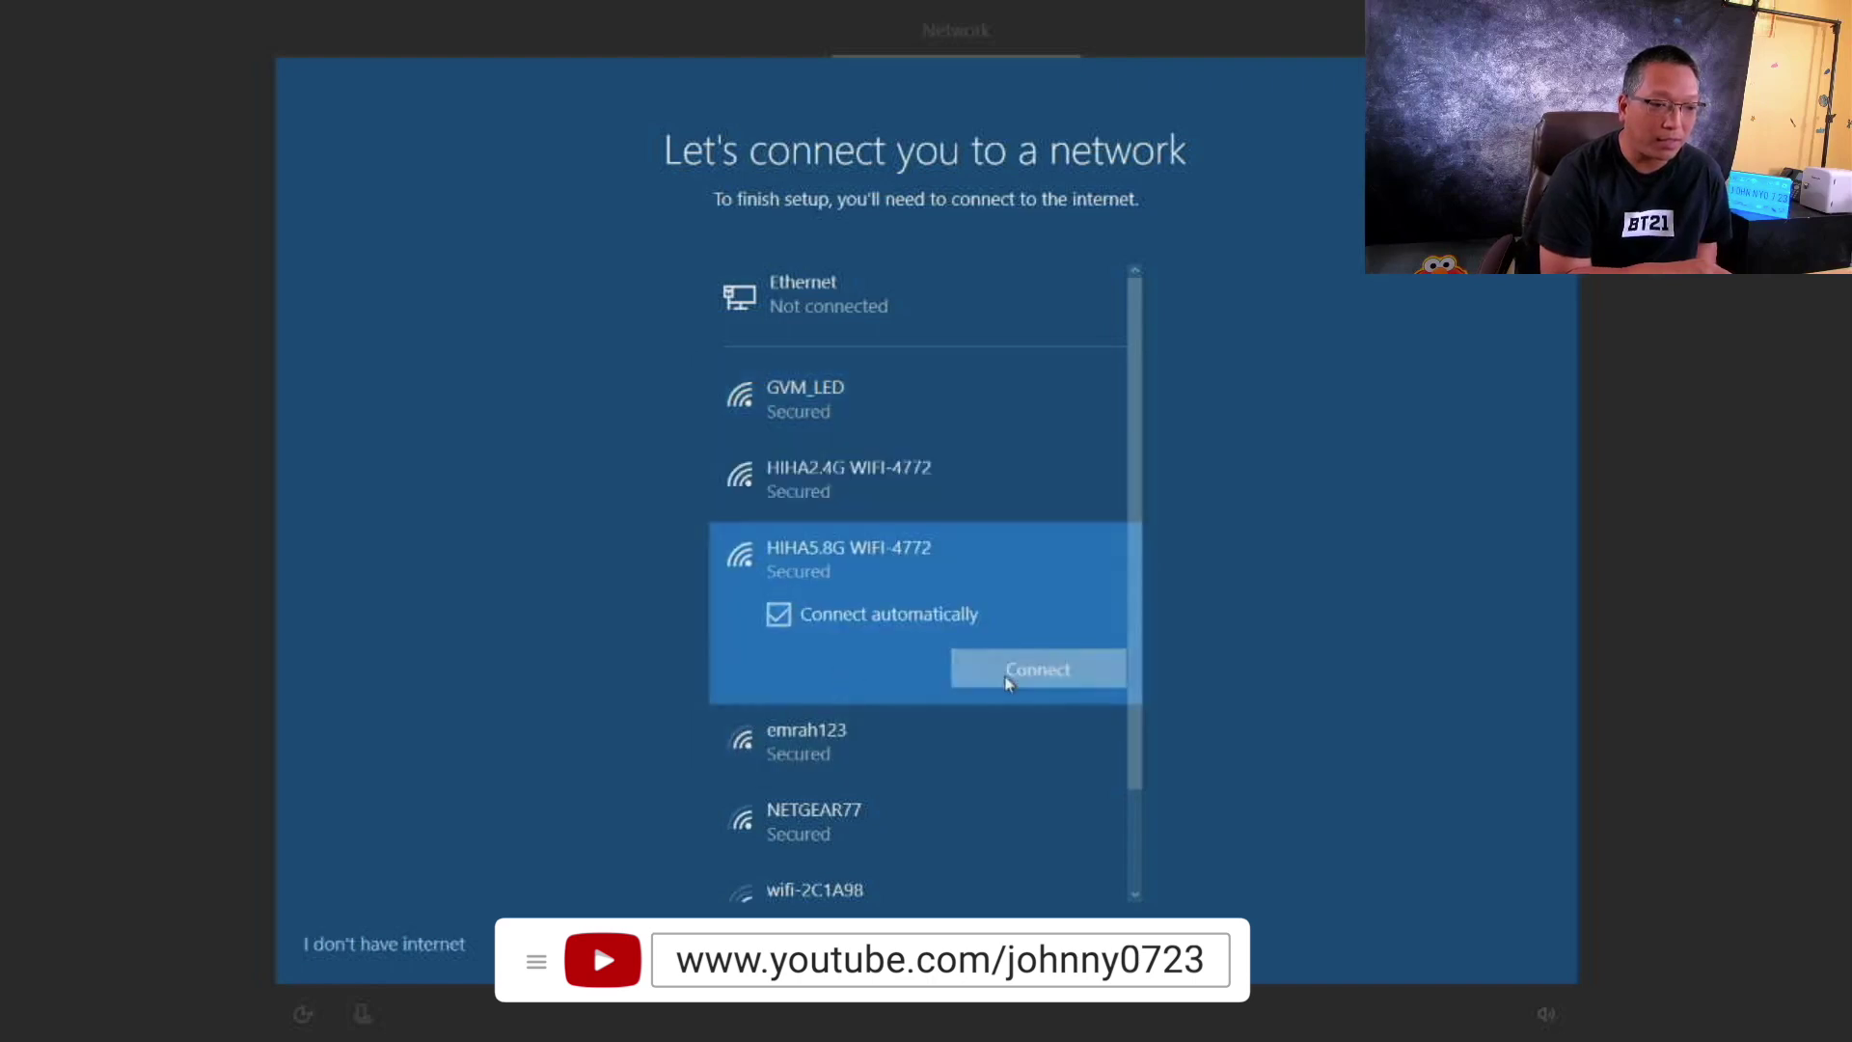
left_click(1007, 680)
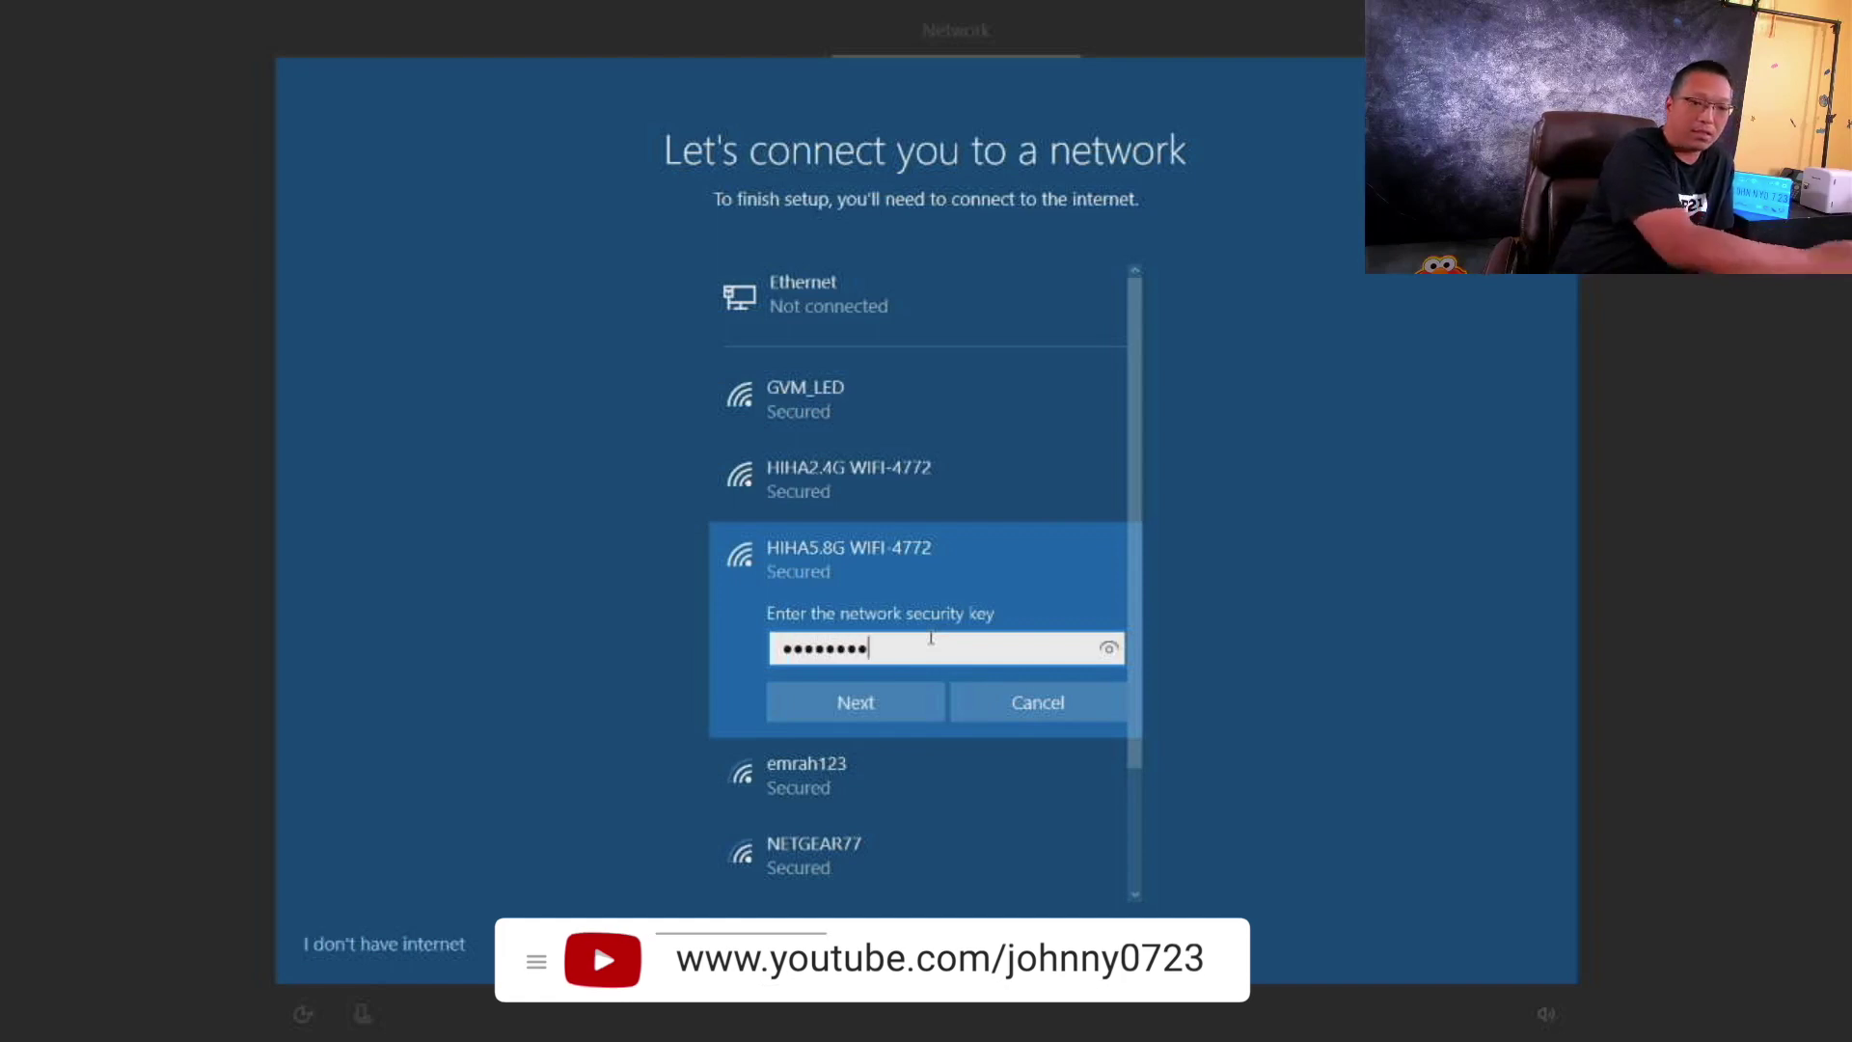
left_click(828, 714)
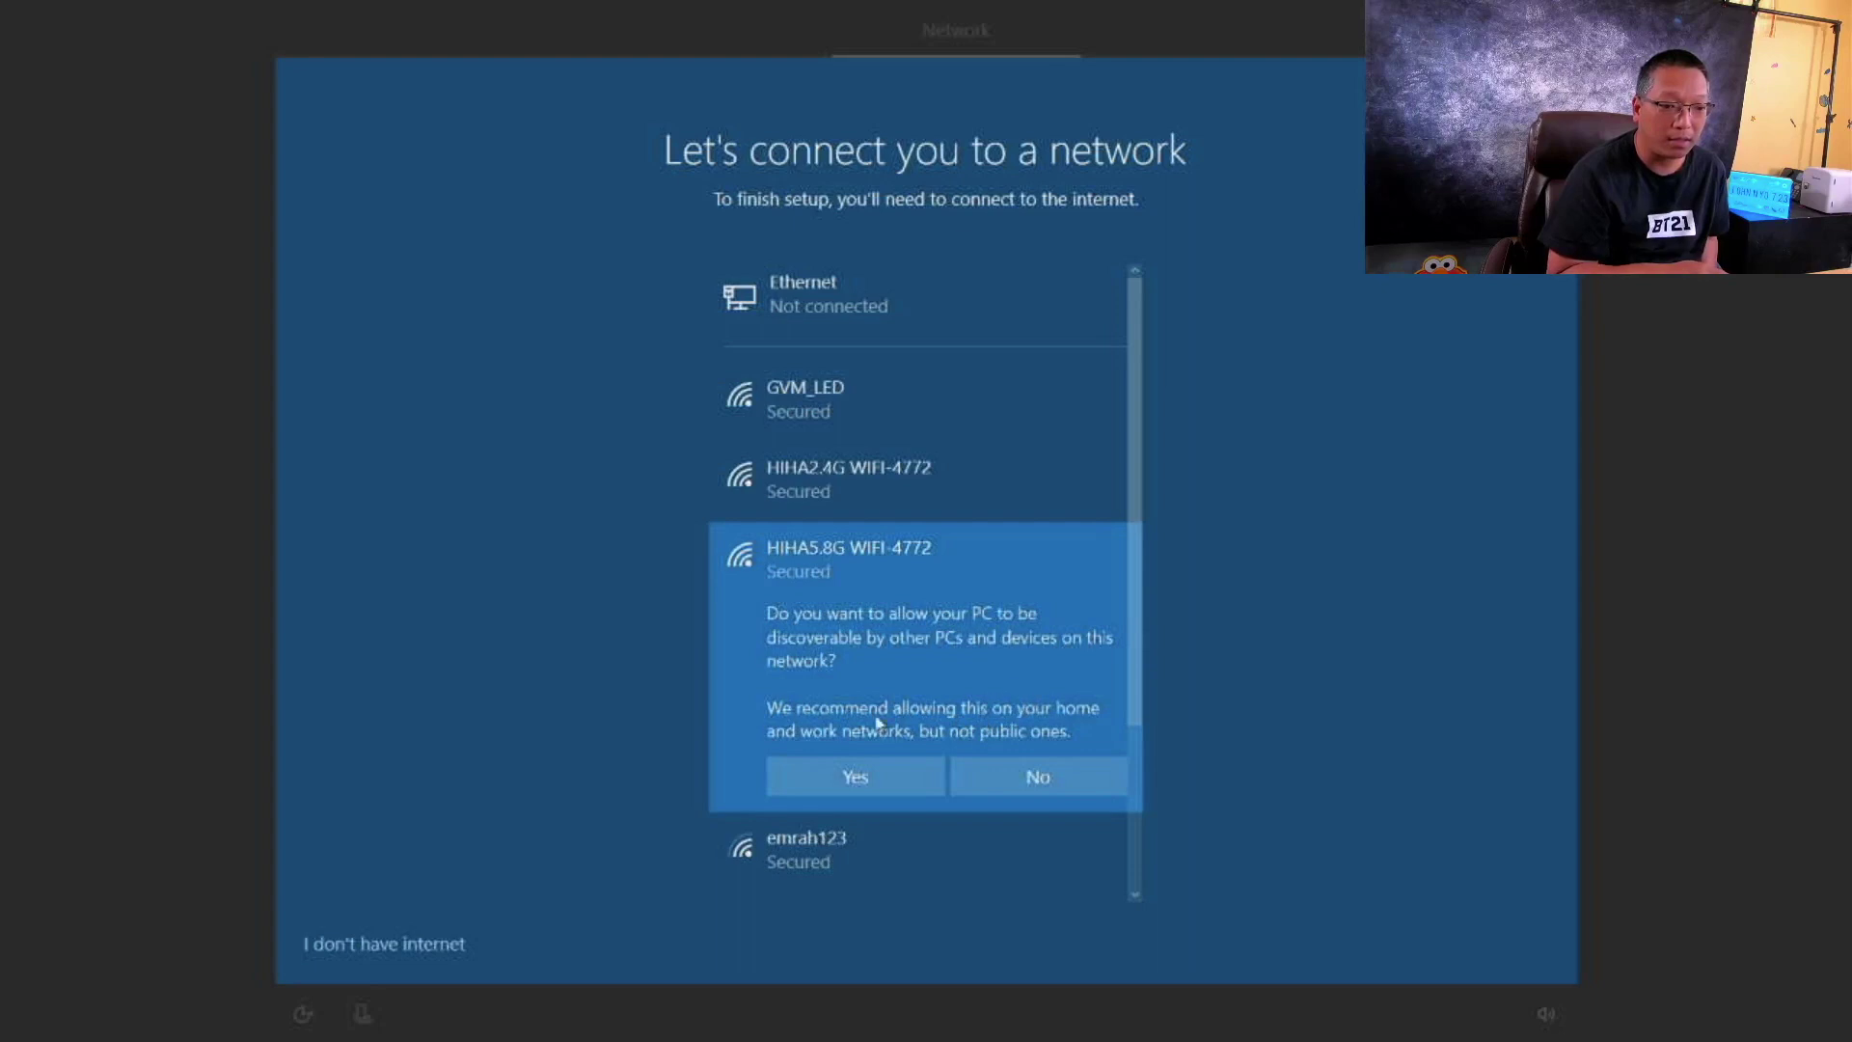
left_click(1024, 793)
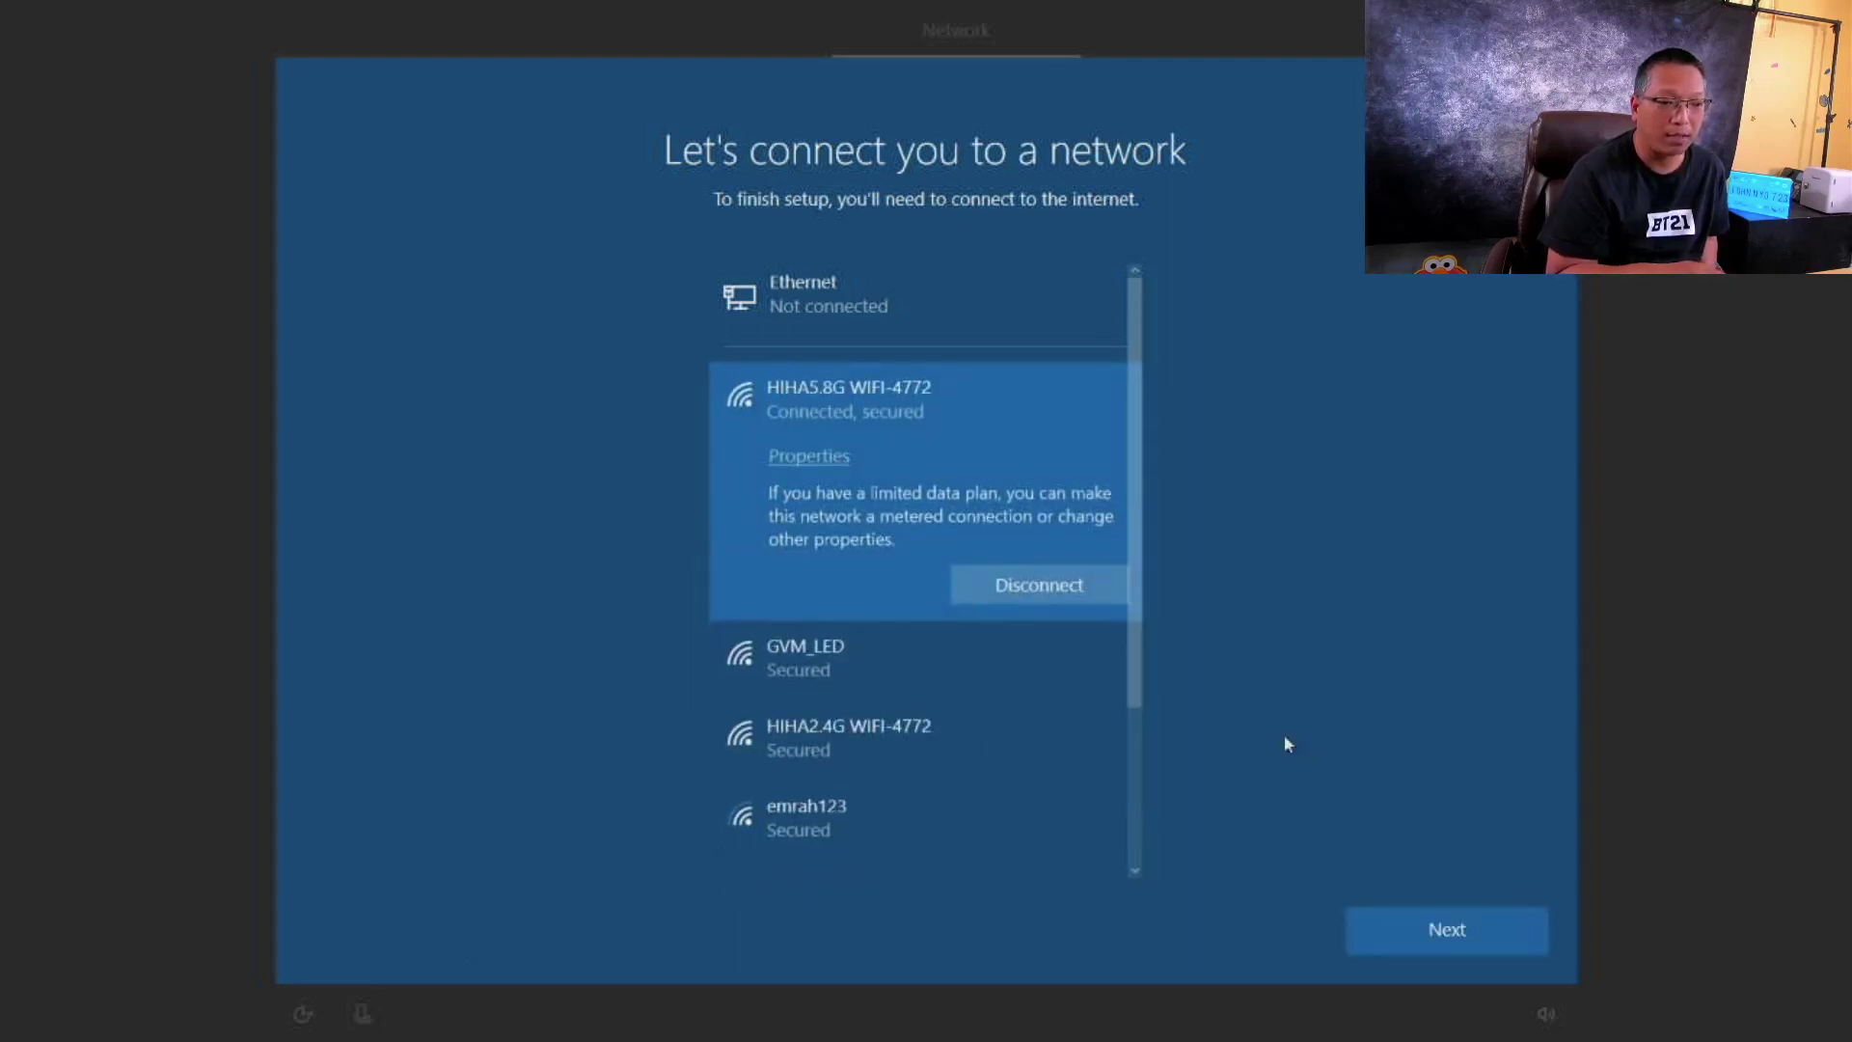
left_click(1446, 933)
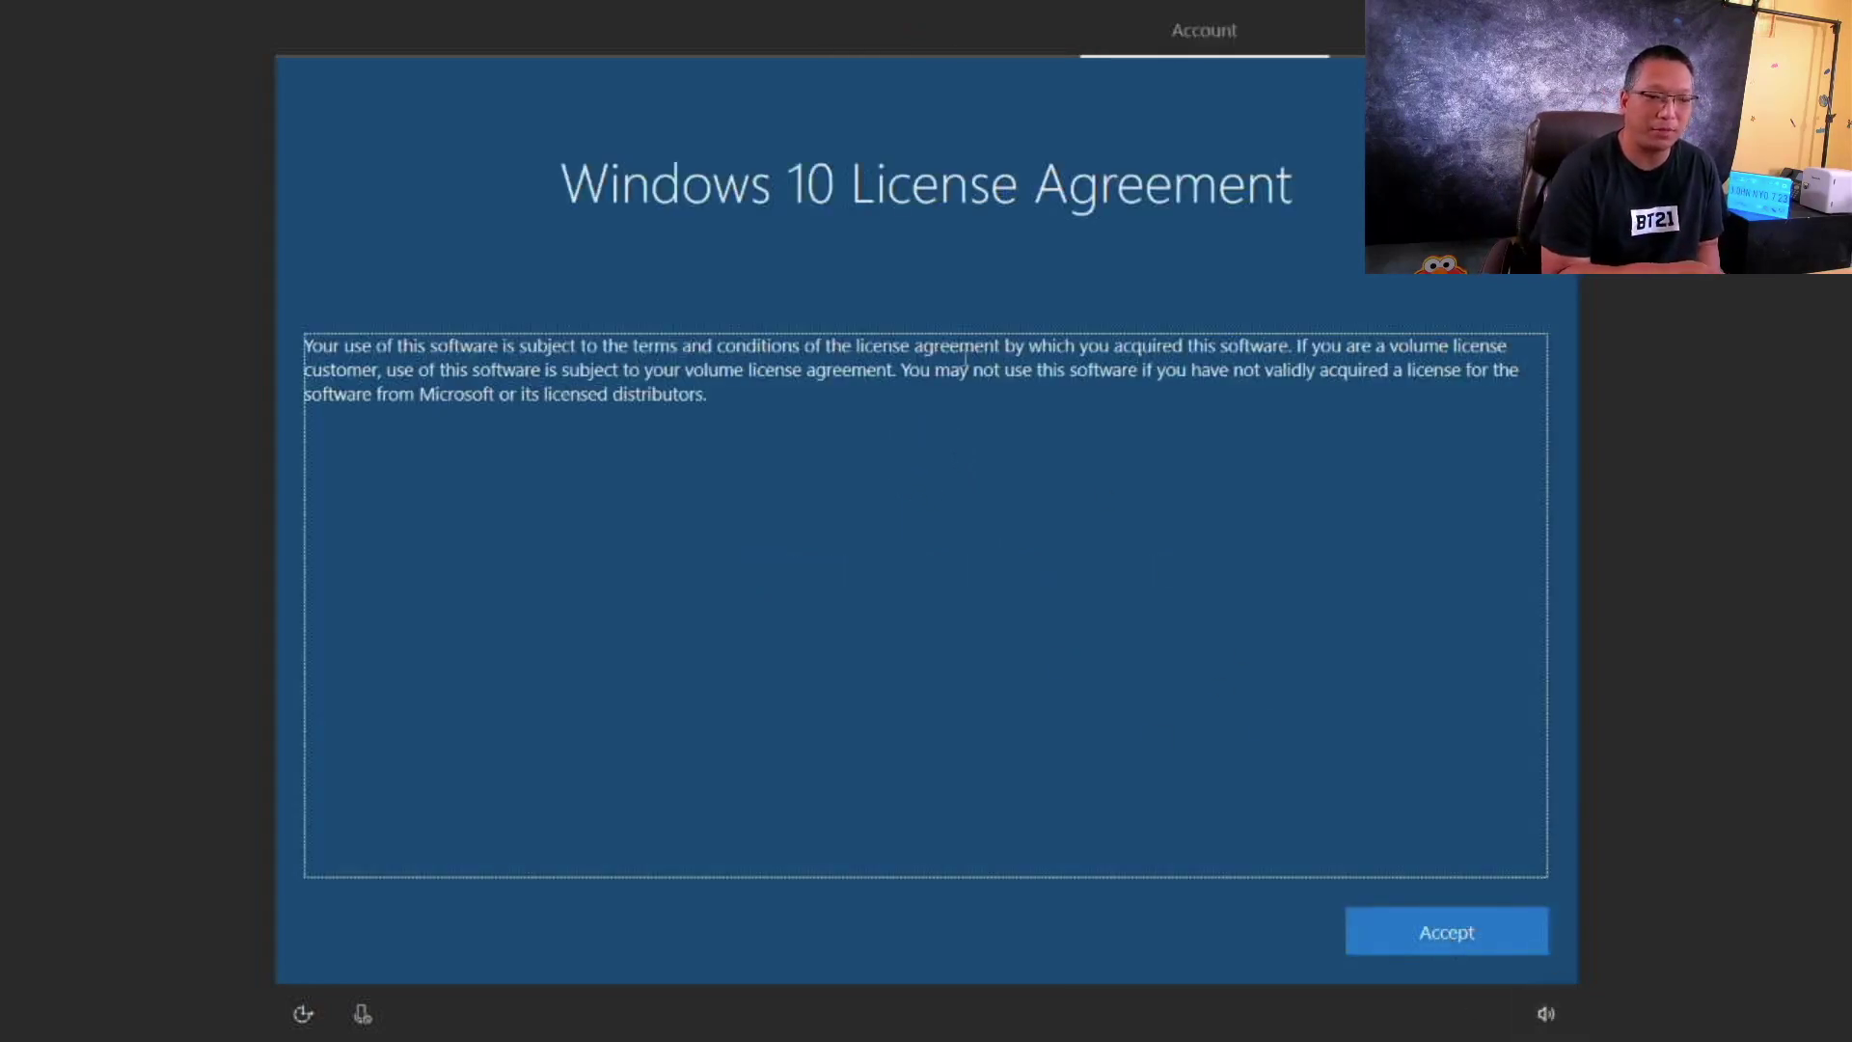
Accept the license, choose Set up for personal use, and sign in with the account password.
left_click(1498, 941)
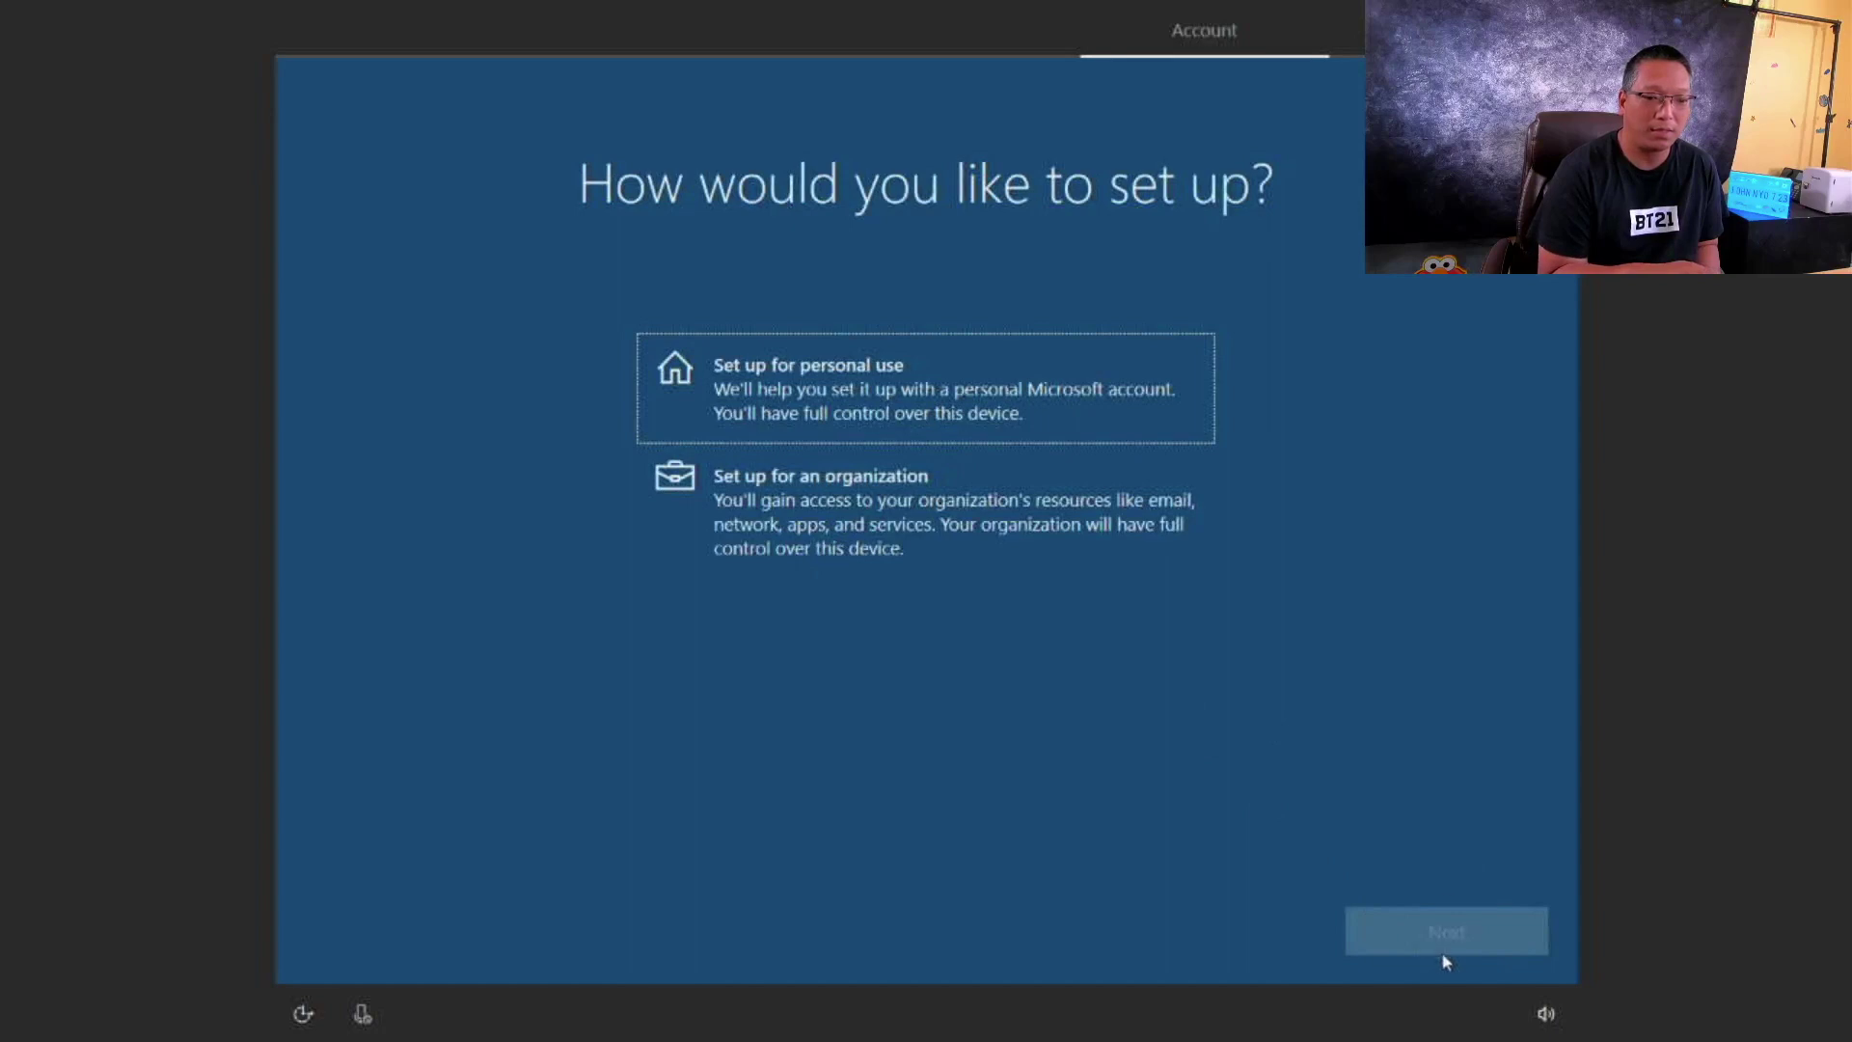
left_click(947, 369)
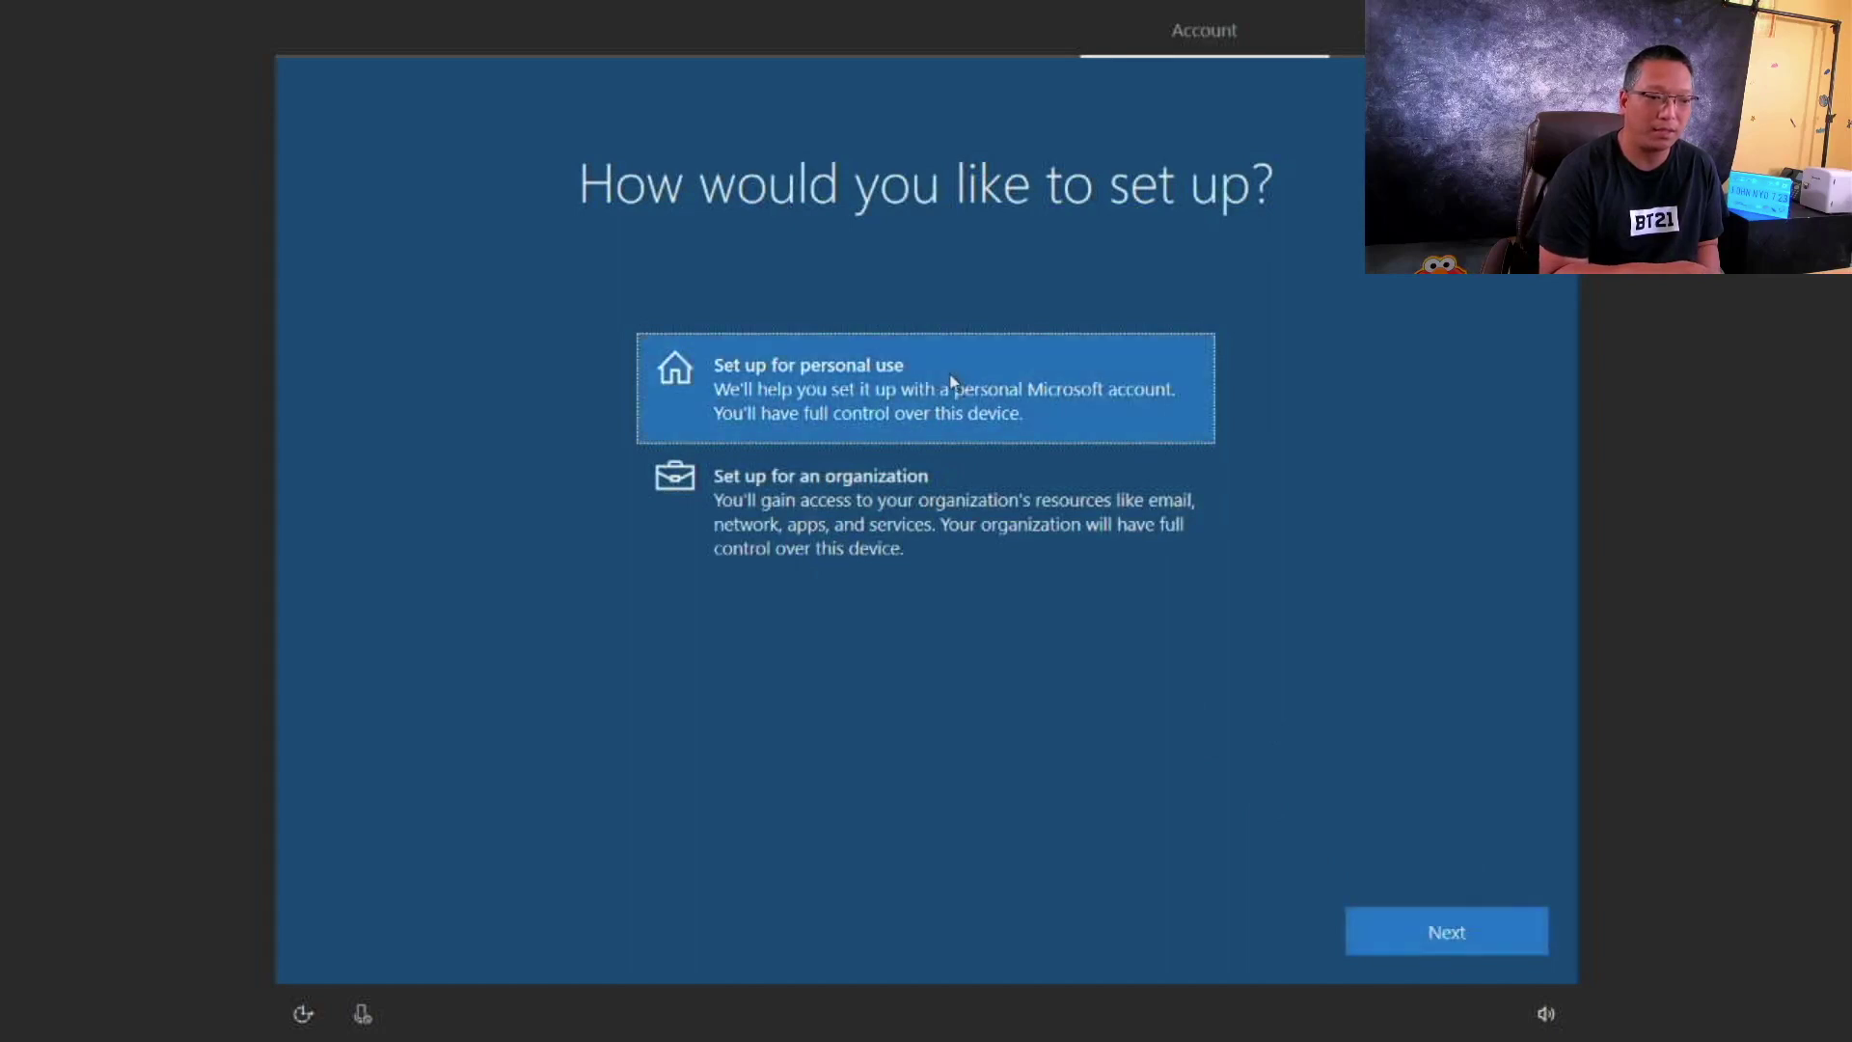
left_click(1444, 941)
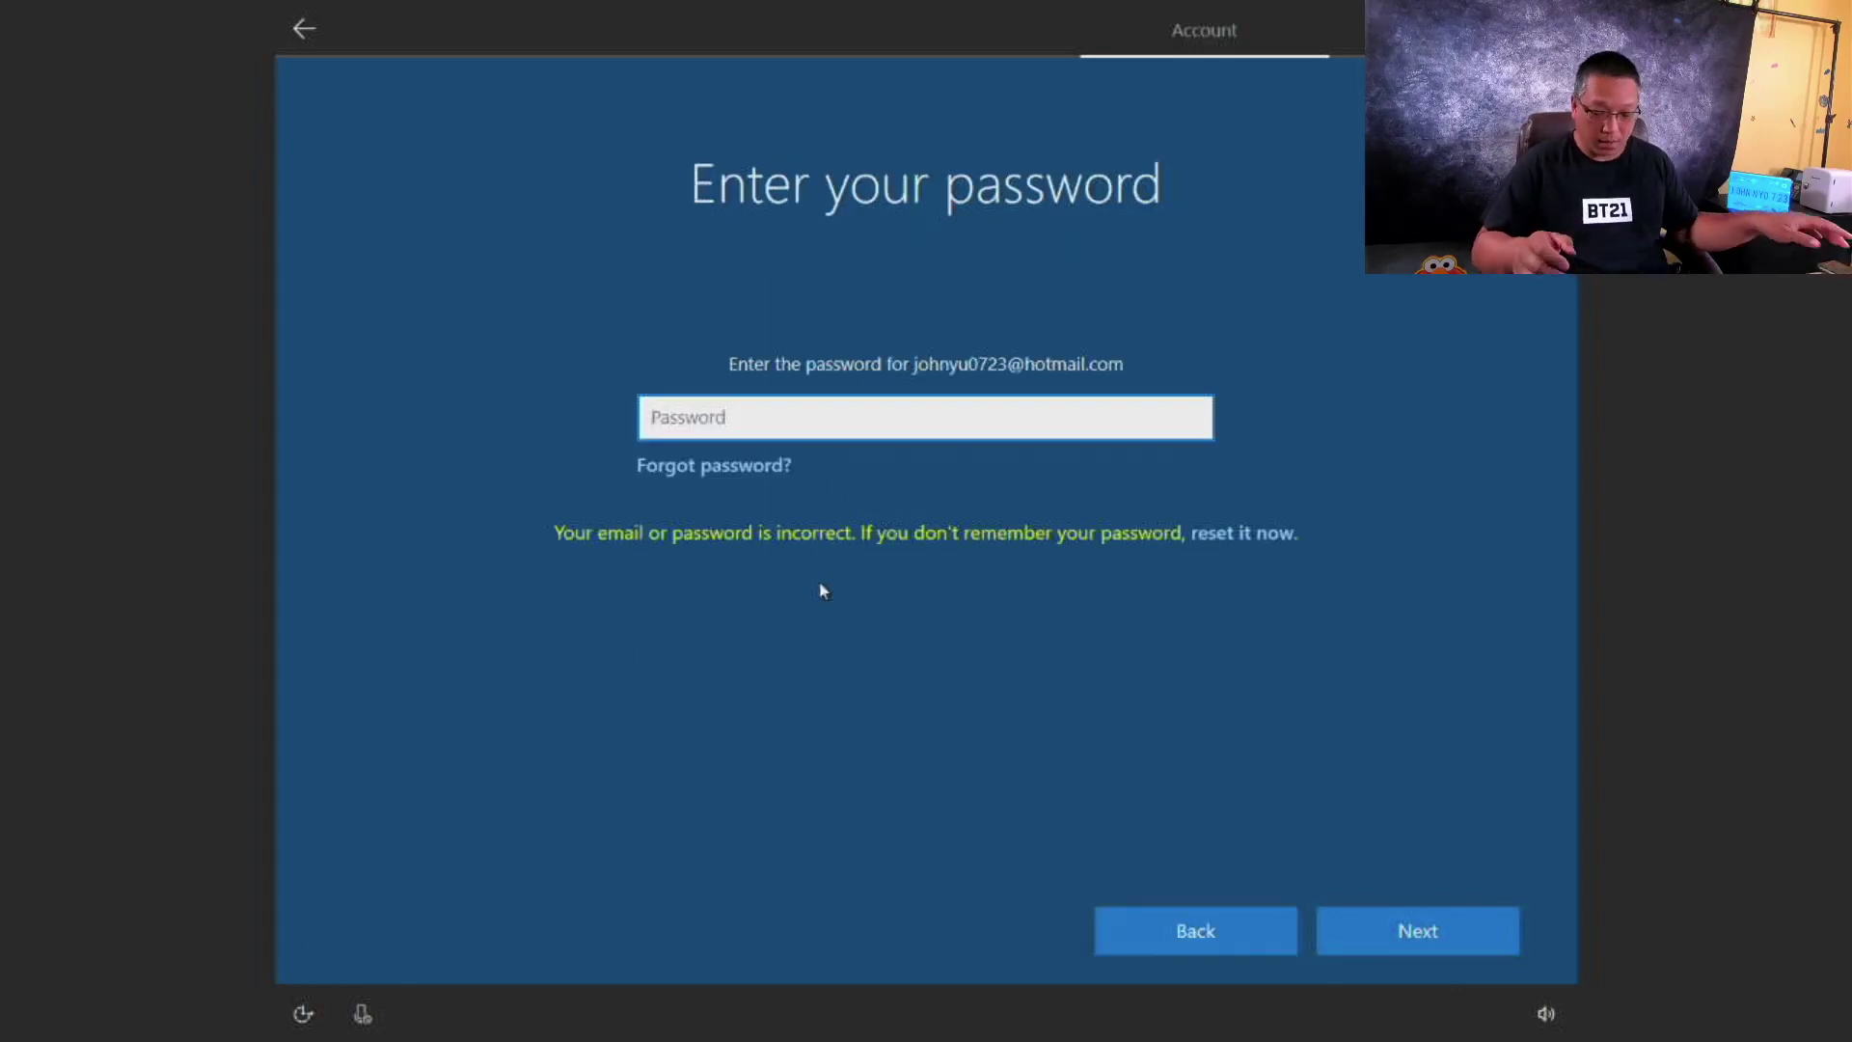
type("*********")
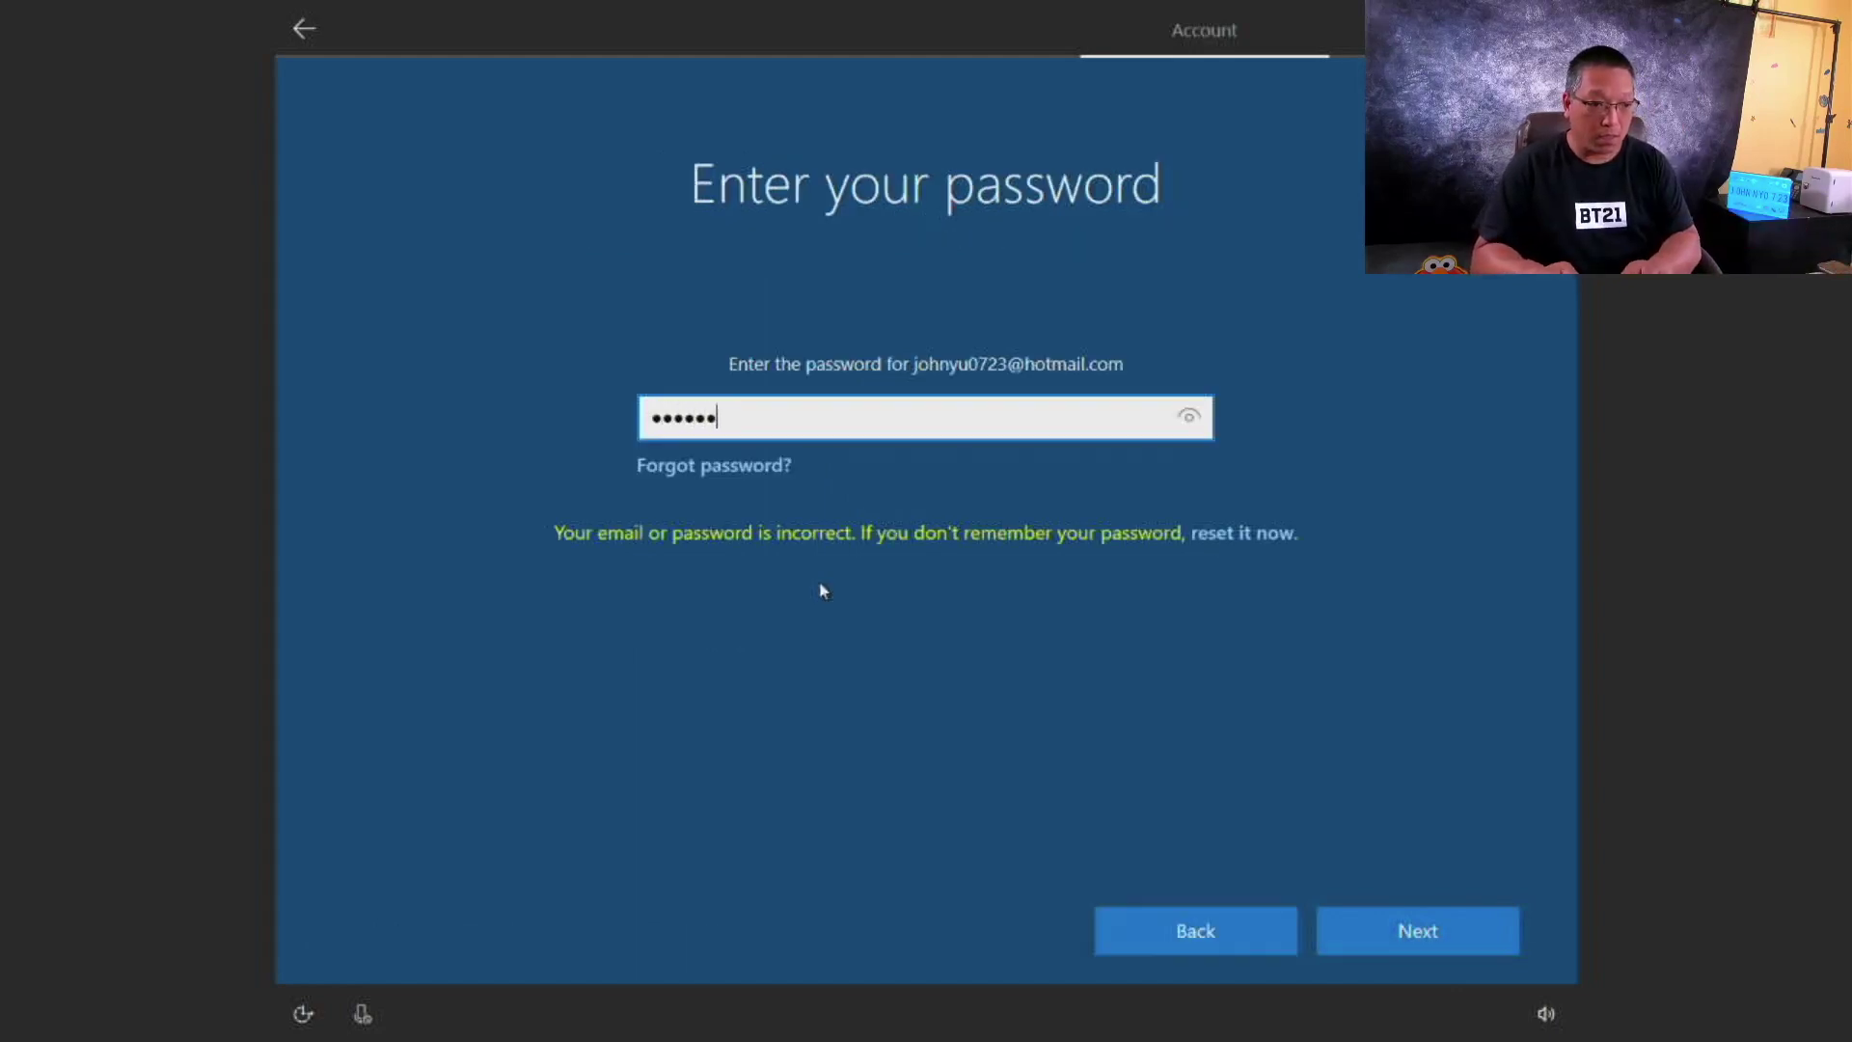
key("Return")
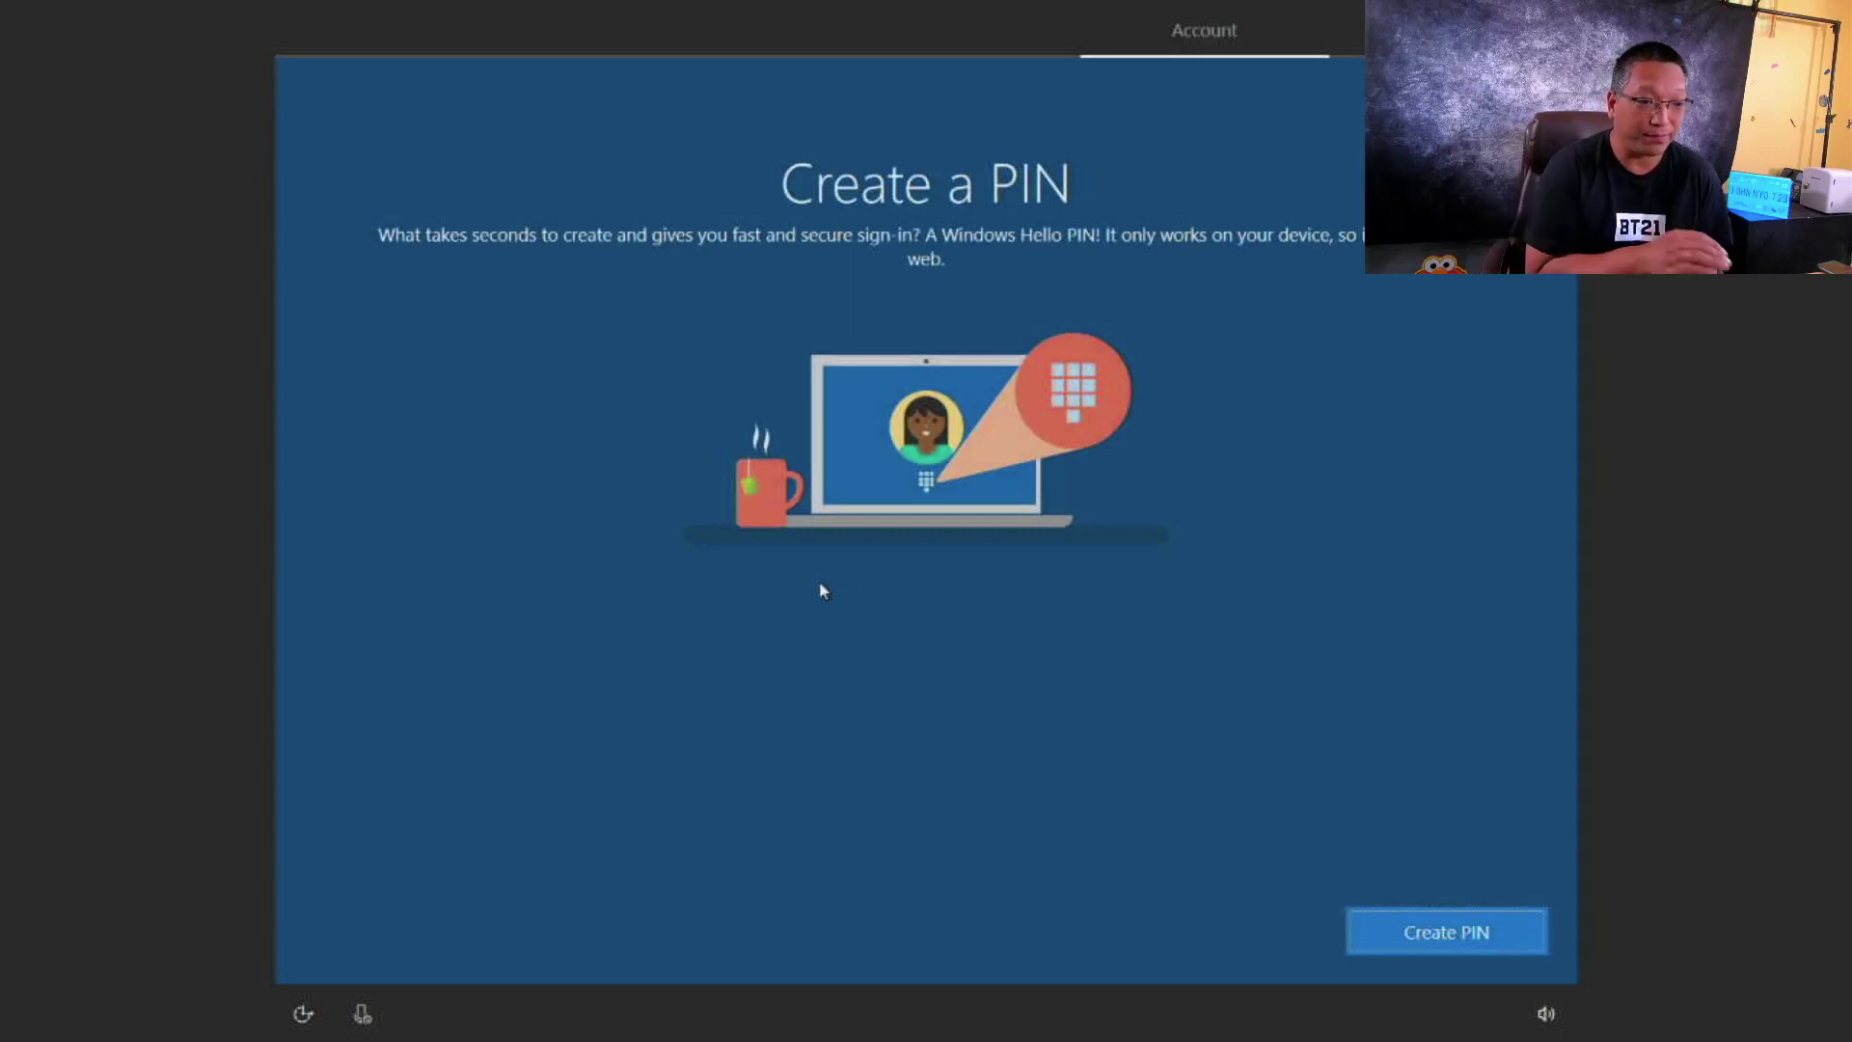
Create a four-digit non-sequential sign-in PIN, re-entering it in both New PIN and Confirm PIN.
left_click(1434, 928)
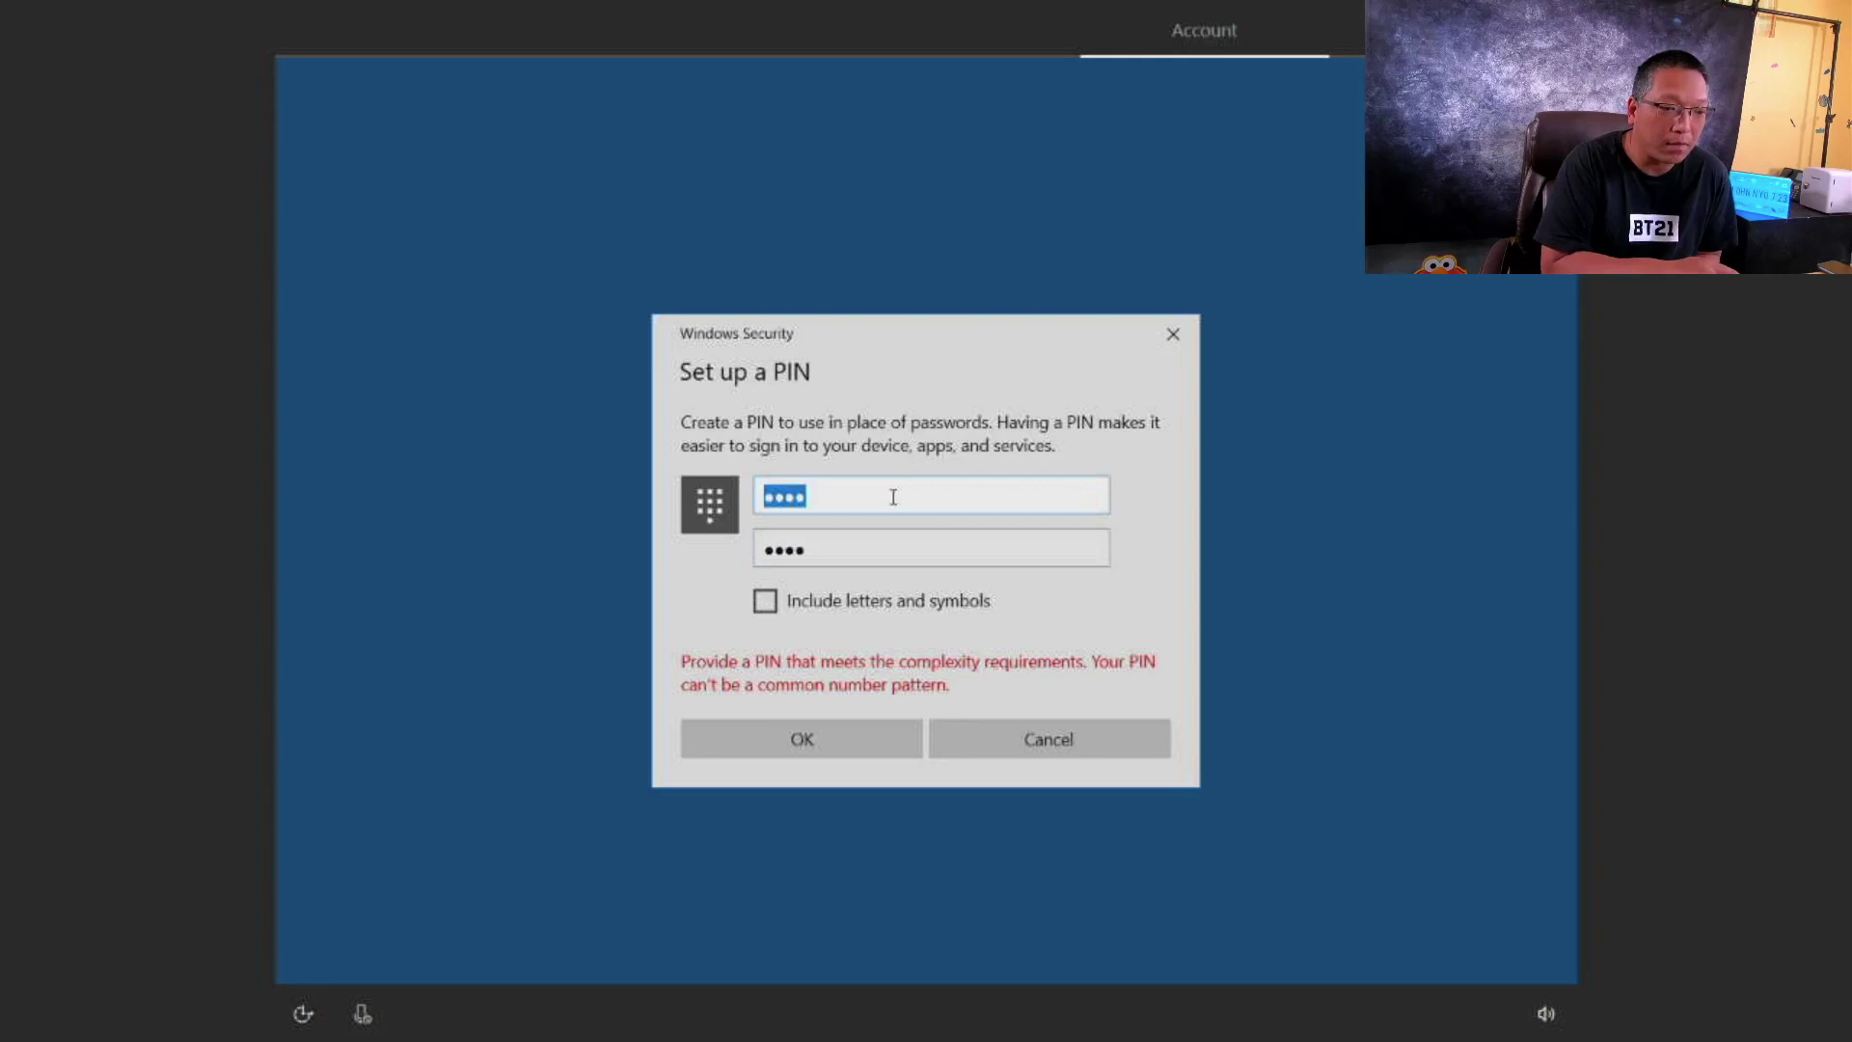
left_click(889, 497)
double_click(889, 497)
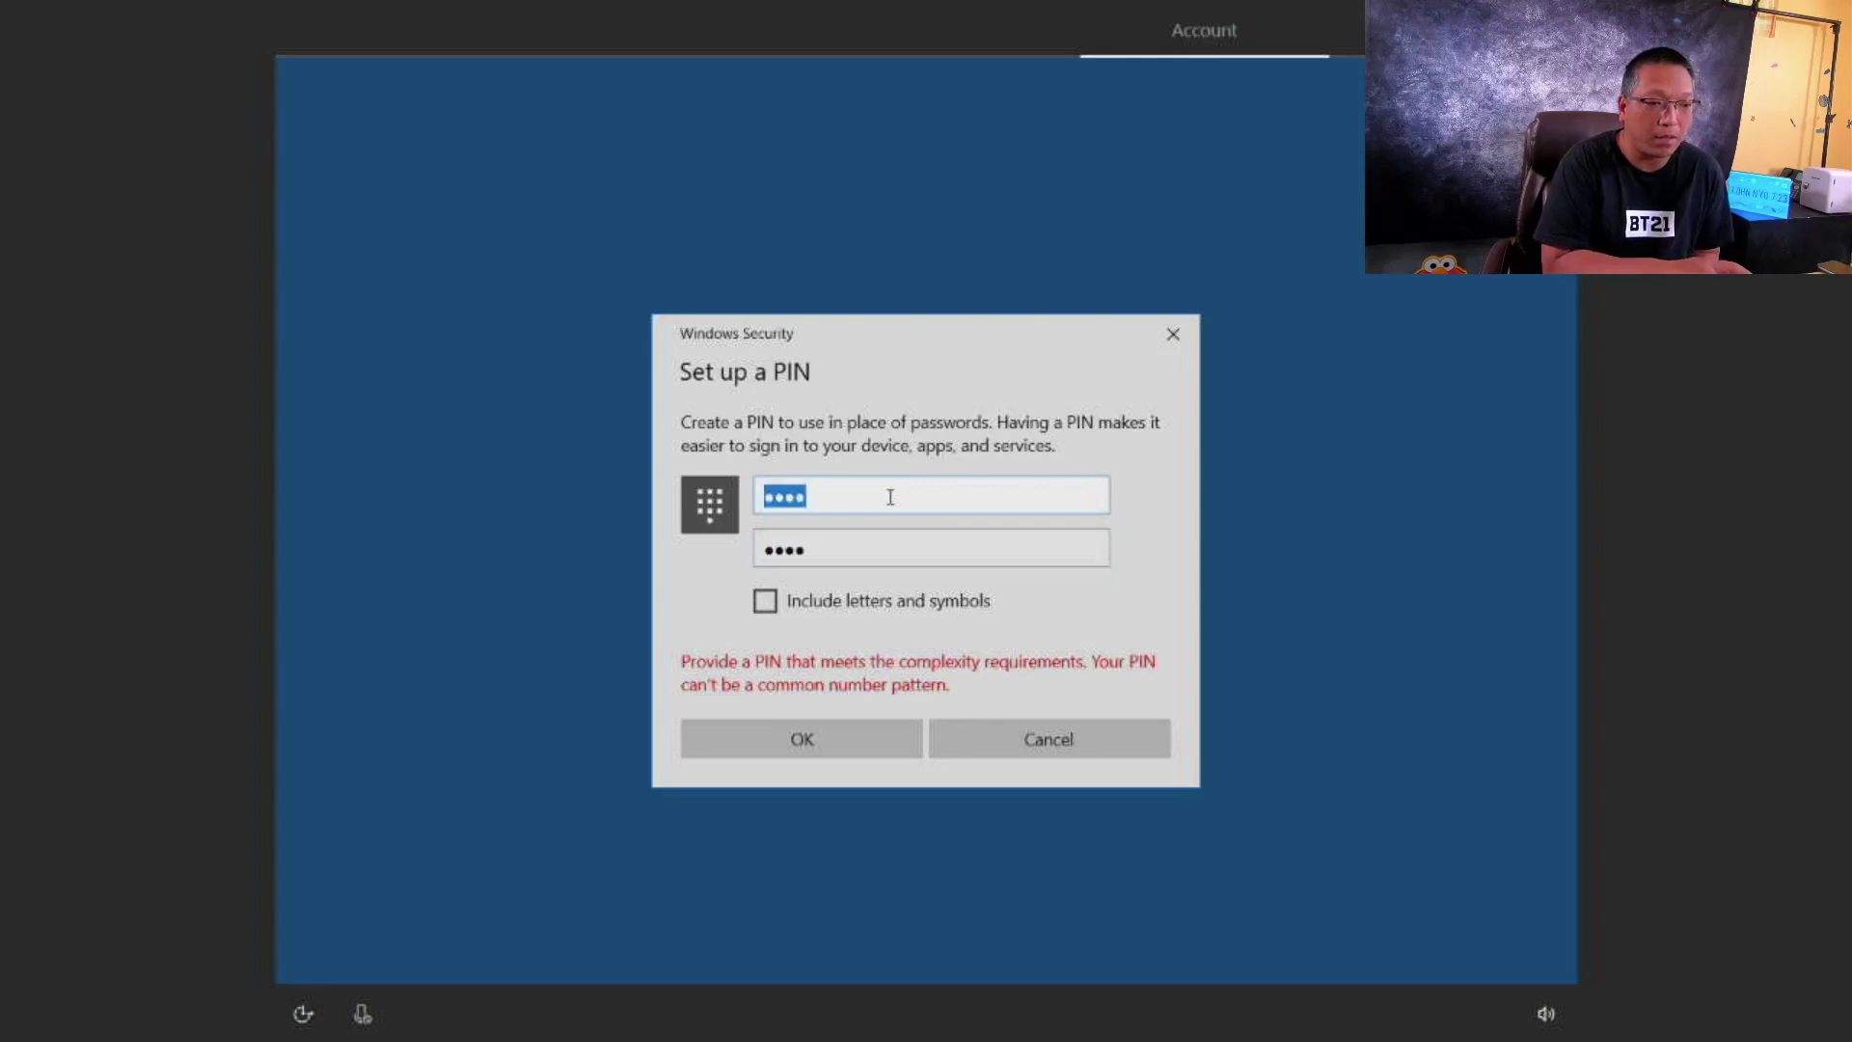
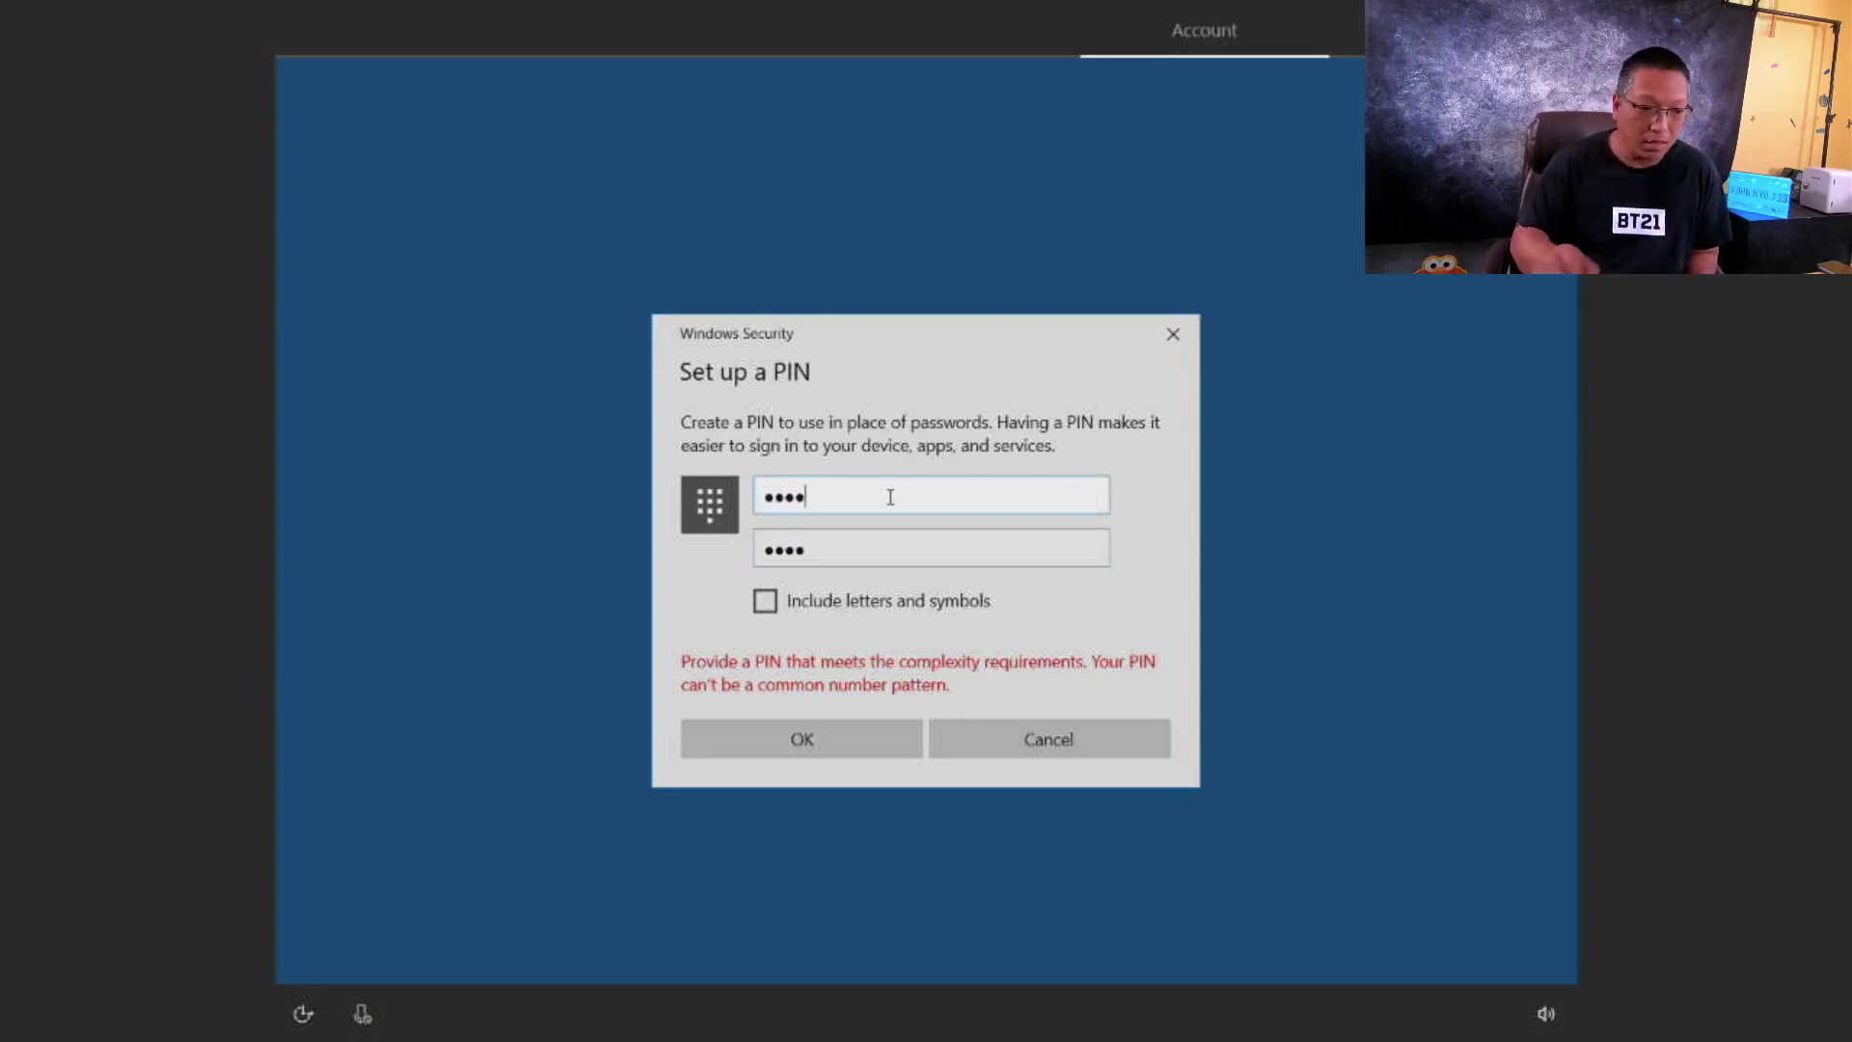
double_click(899, 553)
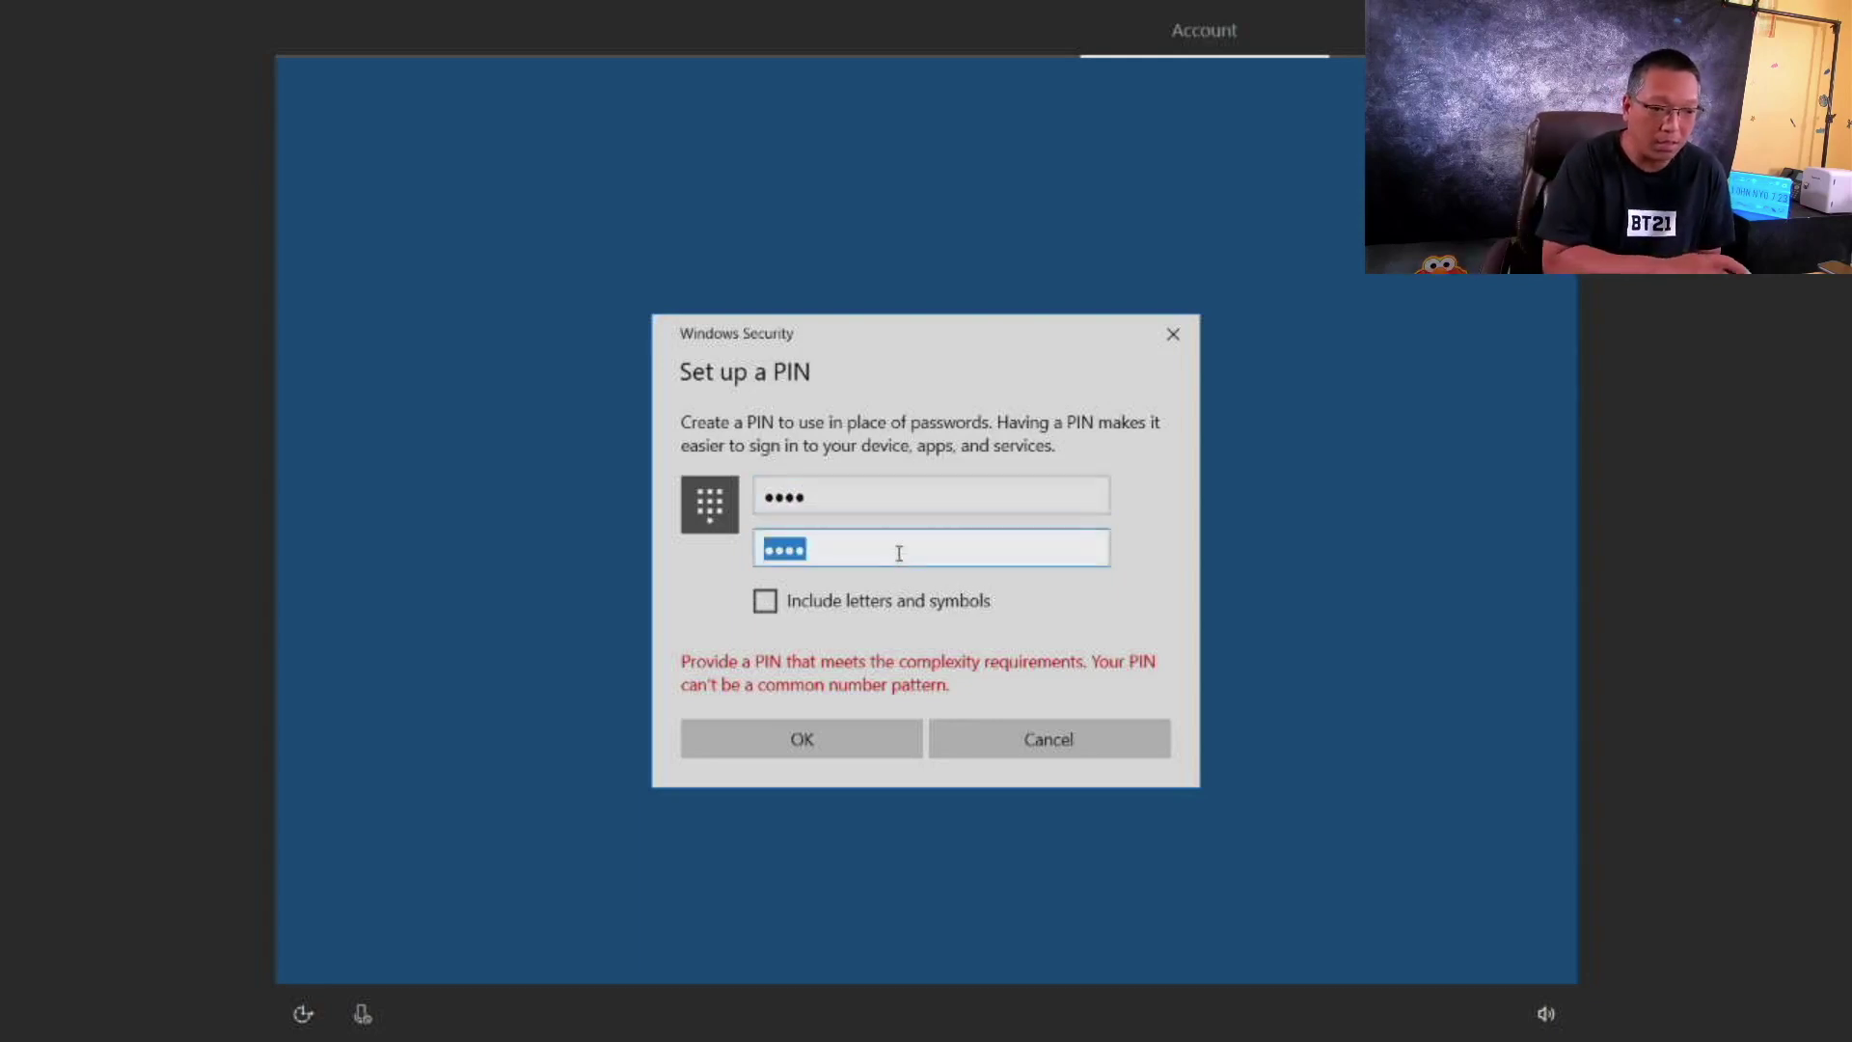
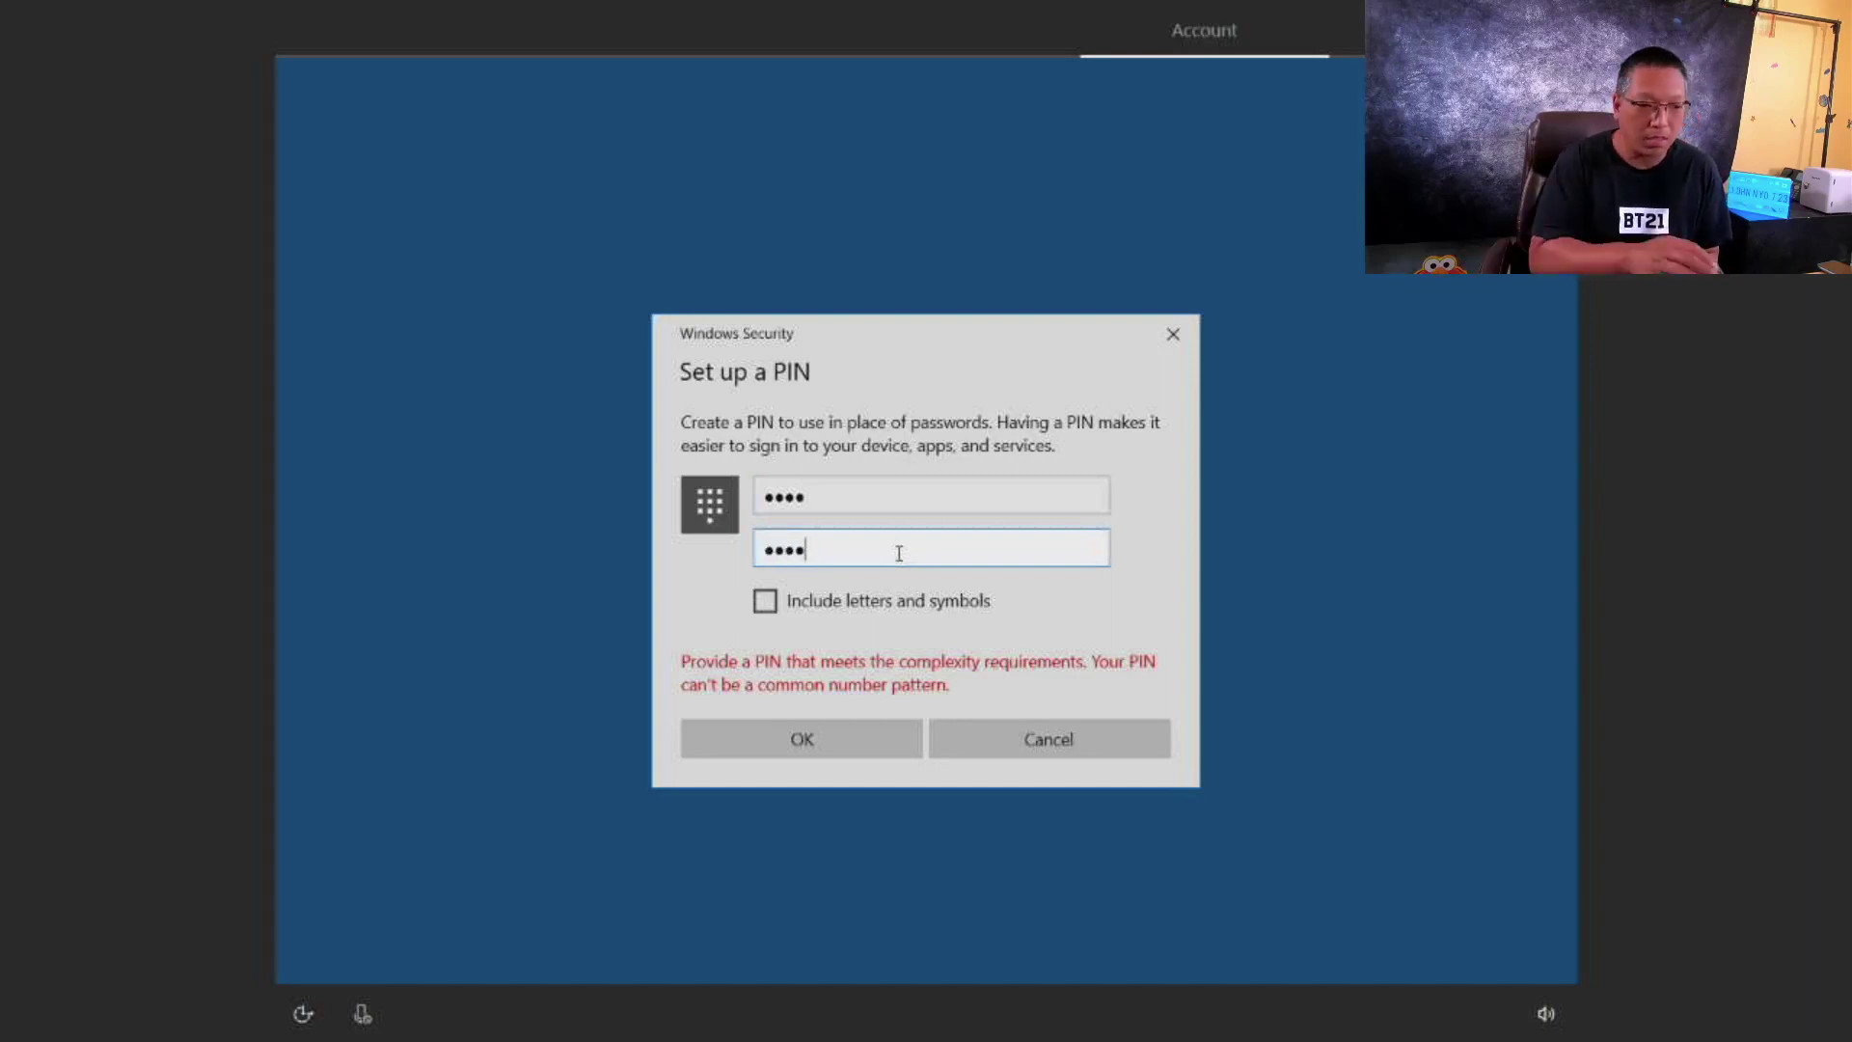
left_click(841, 736)
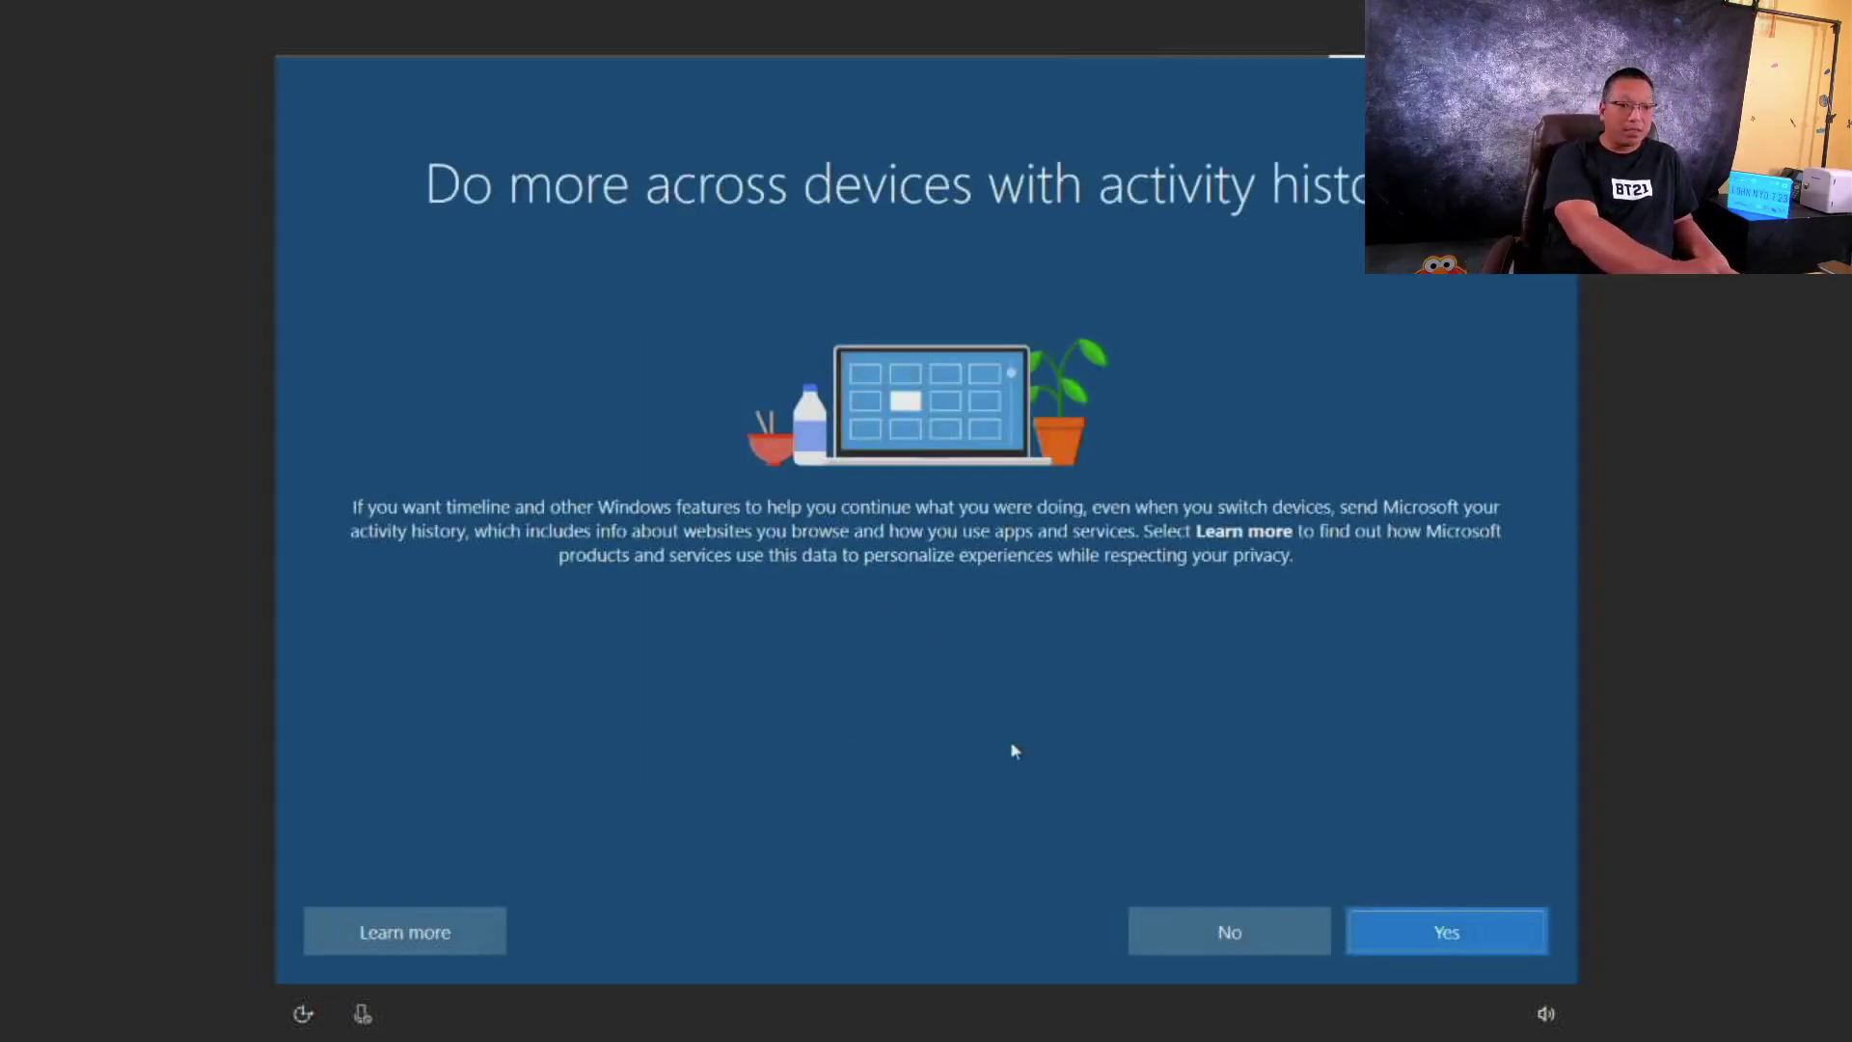
Choose No, Do it later, Only save files to this PC, No thanks and Decline, then accept privacy settings.
left_click(1209, 939)
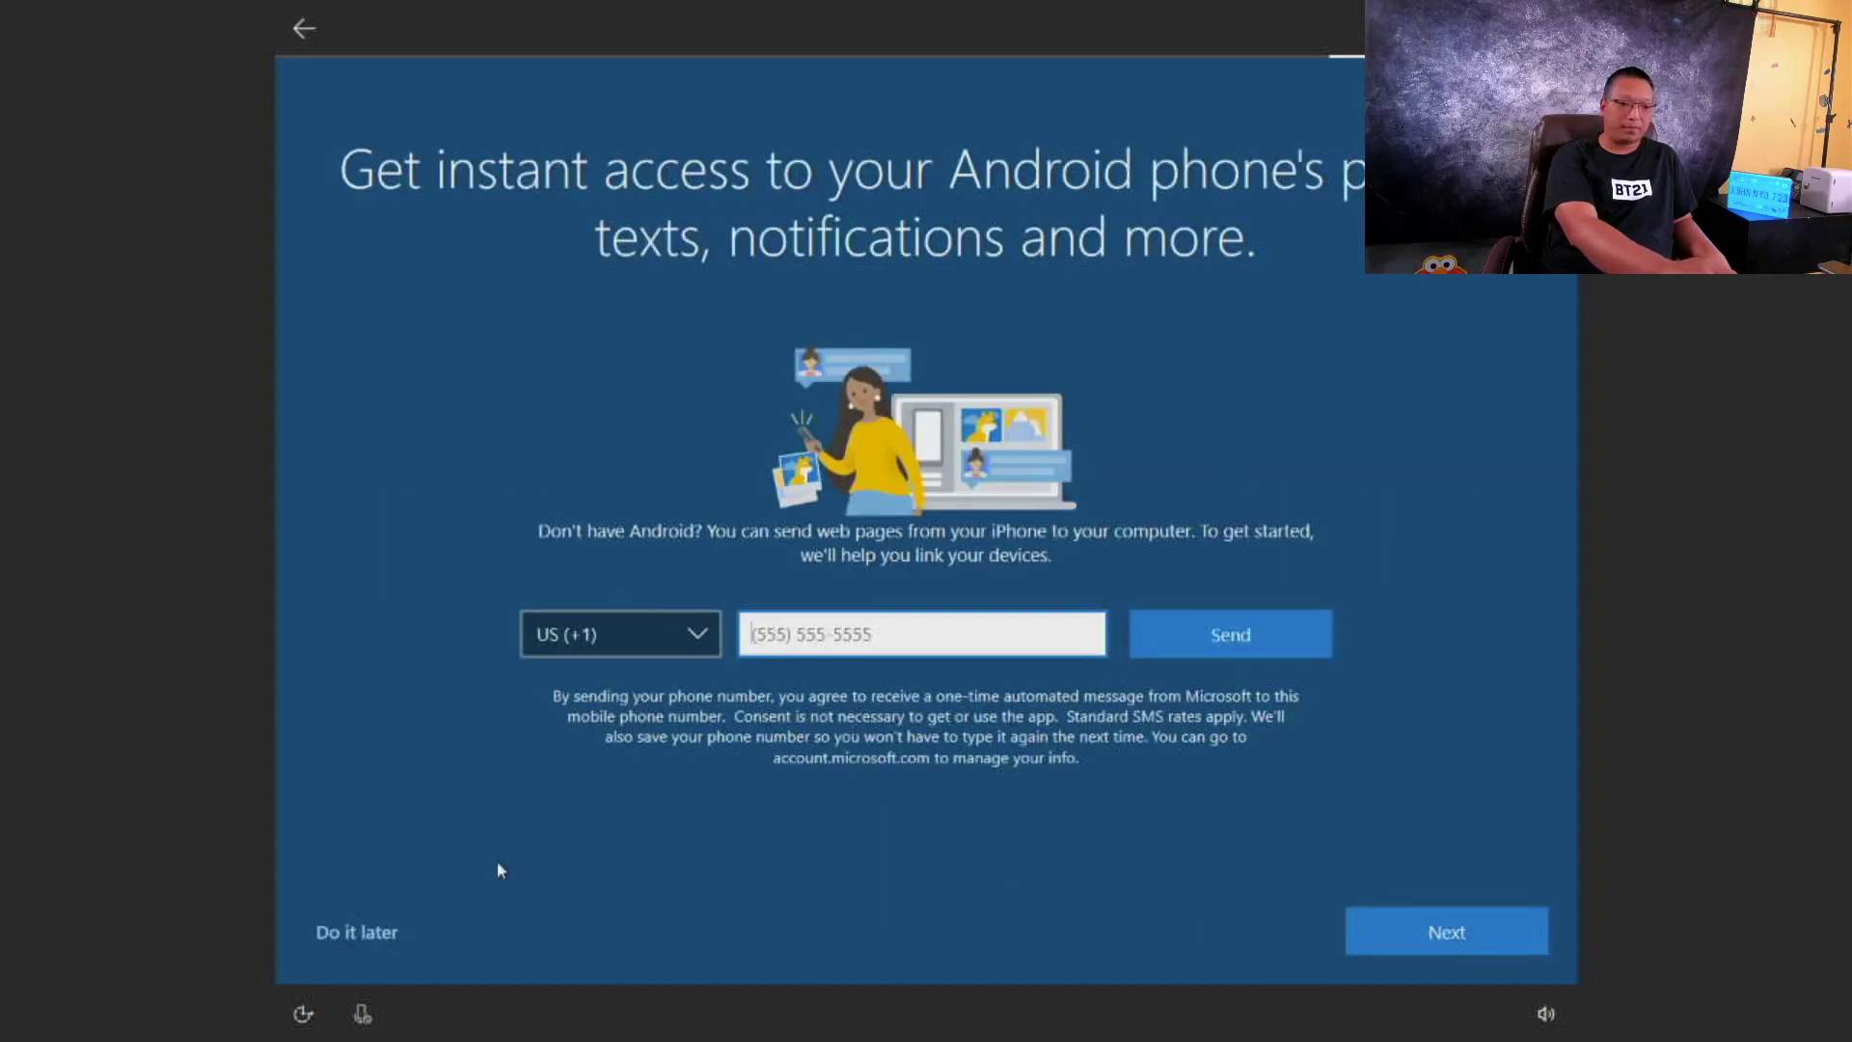
left_click(352, 928)
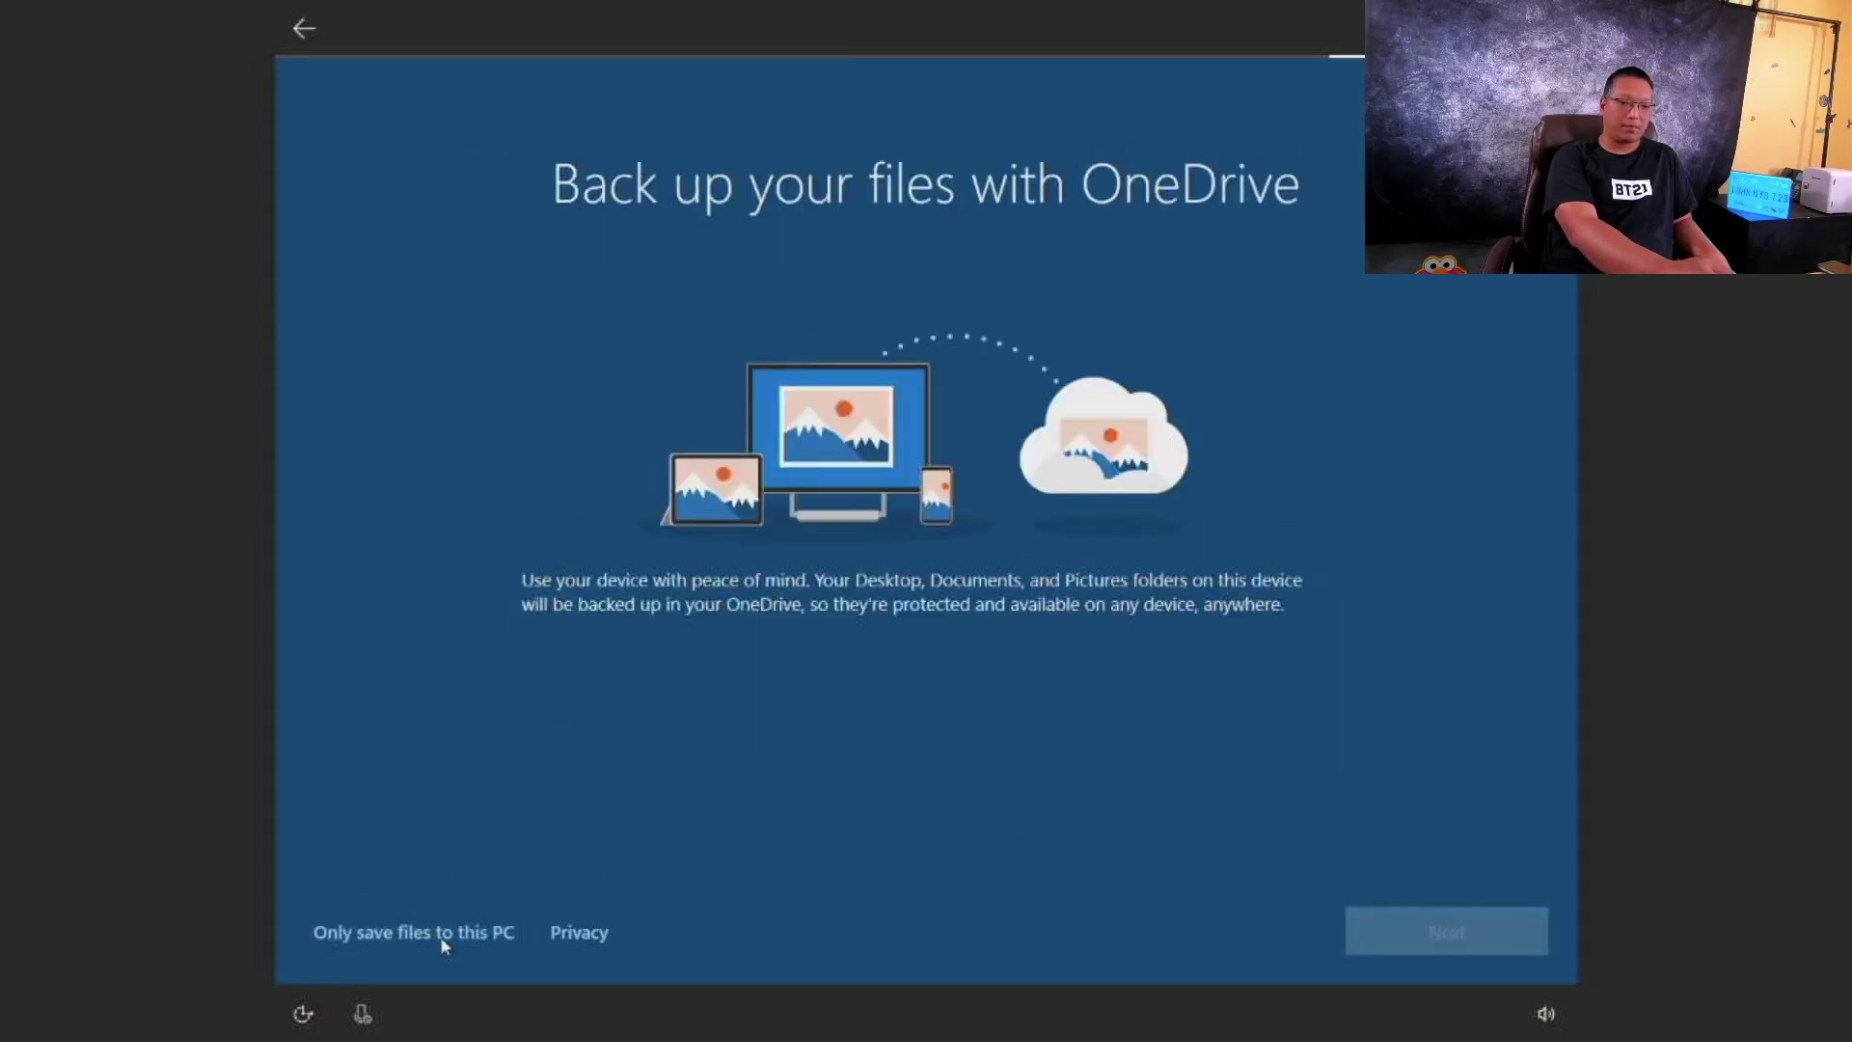
left_click(441, 935)
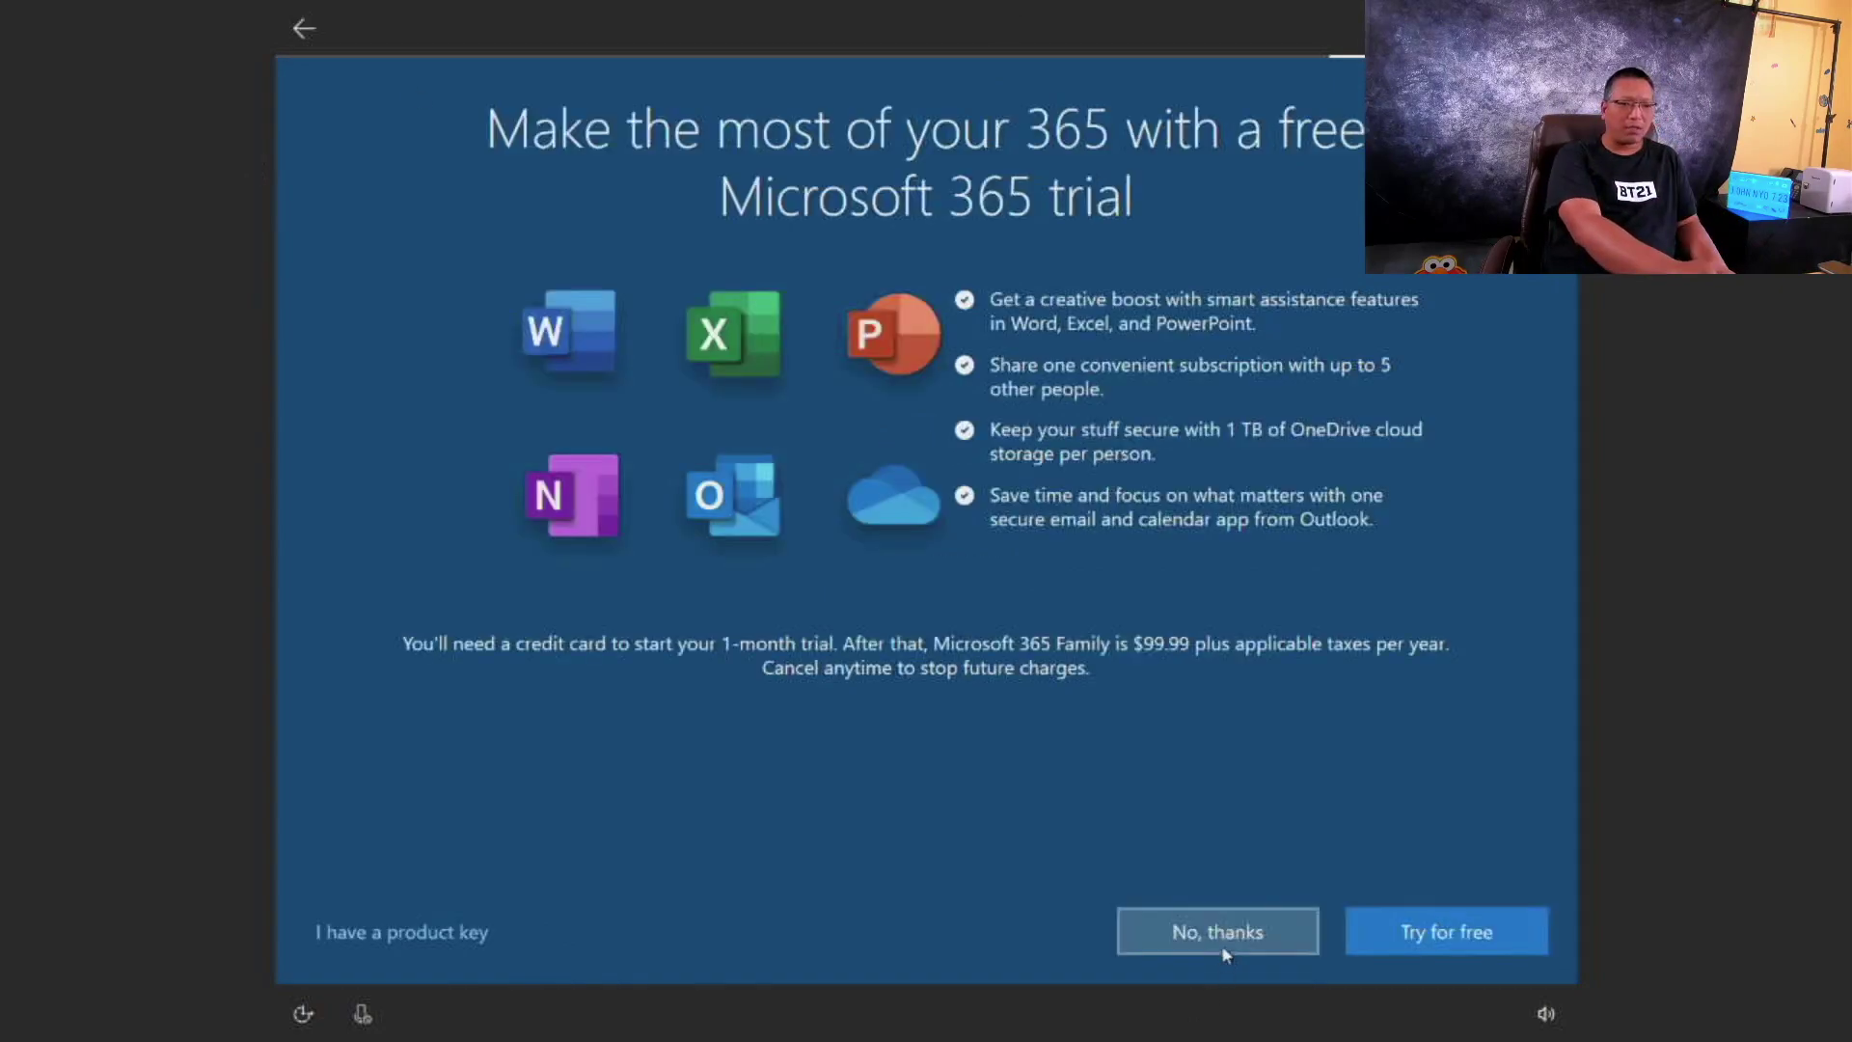
left_click(1223, 934)
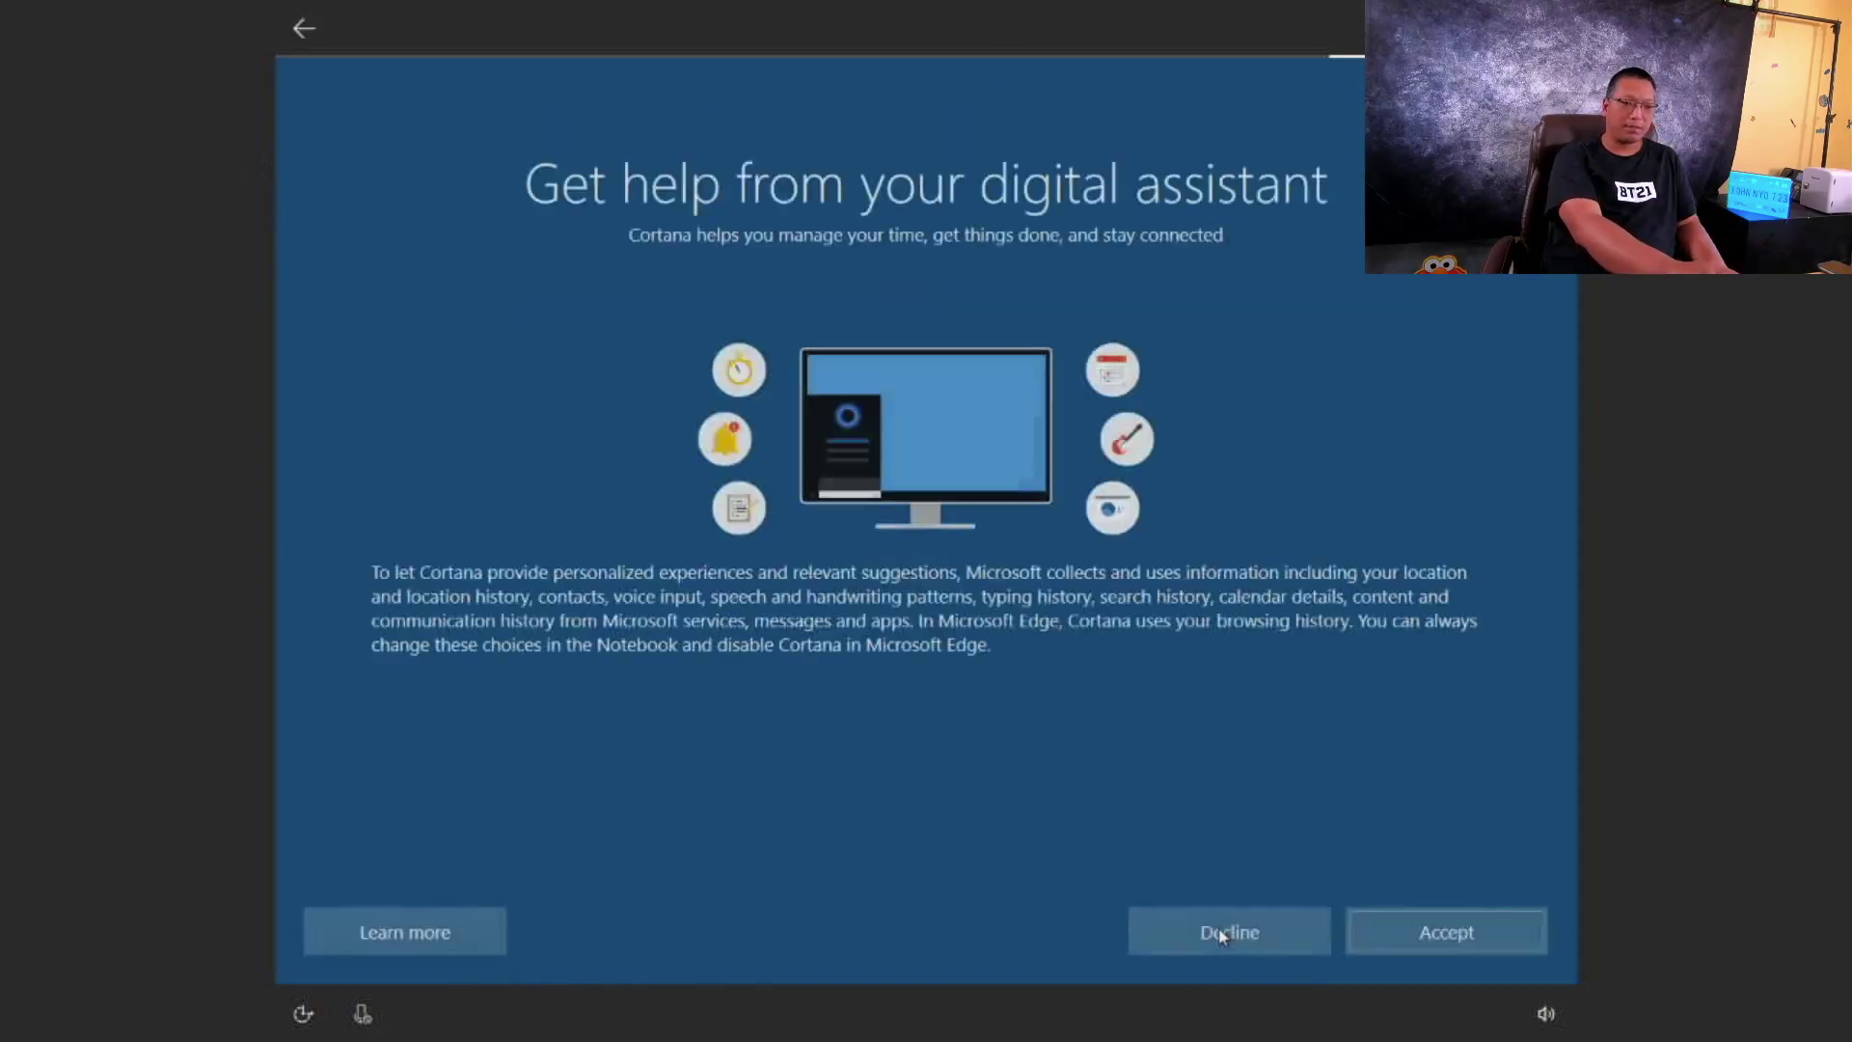
left_click(1225, 932)
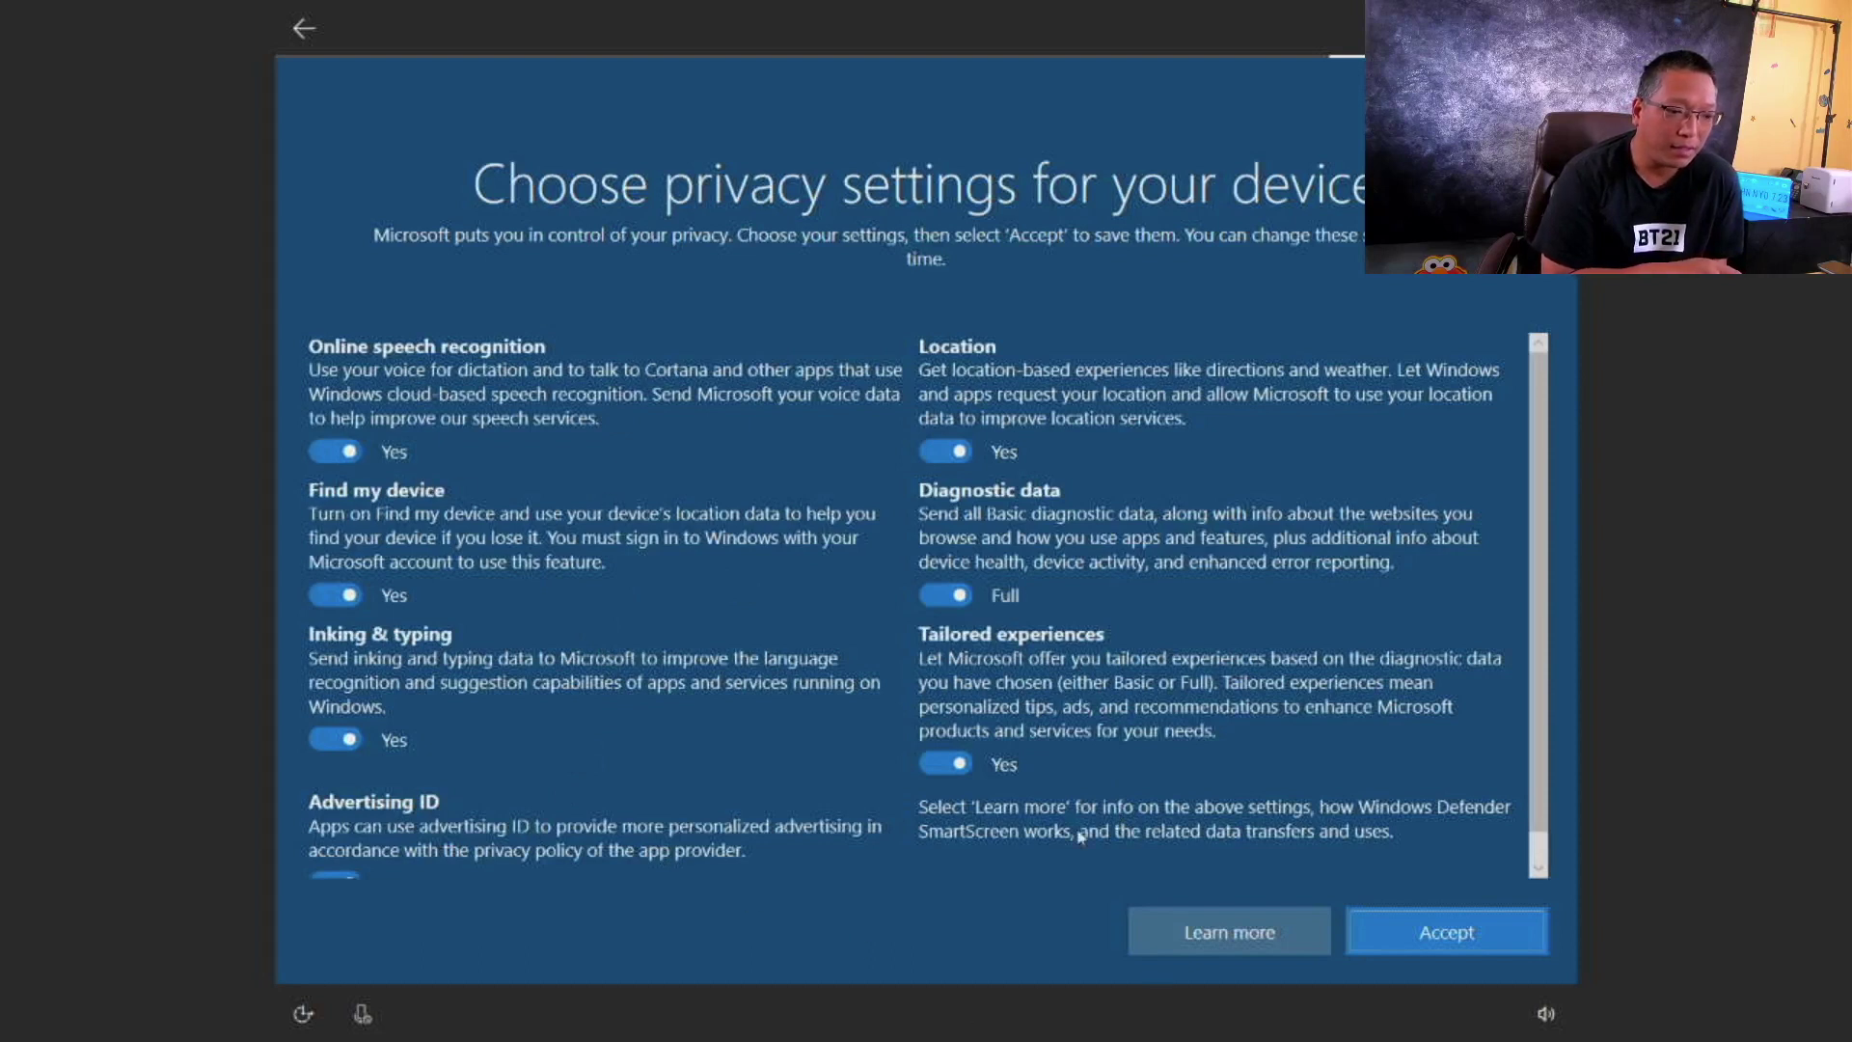
scroll(1080, 835, "down", 1)
left_click(1495, 932)
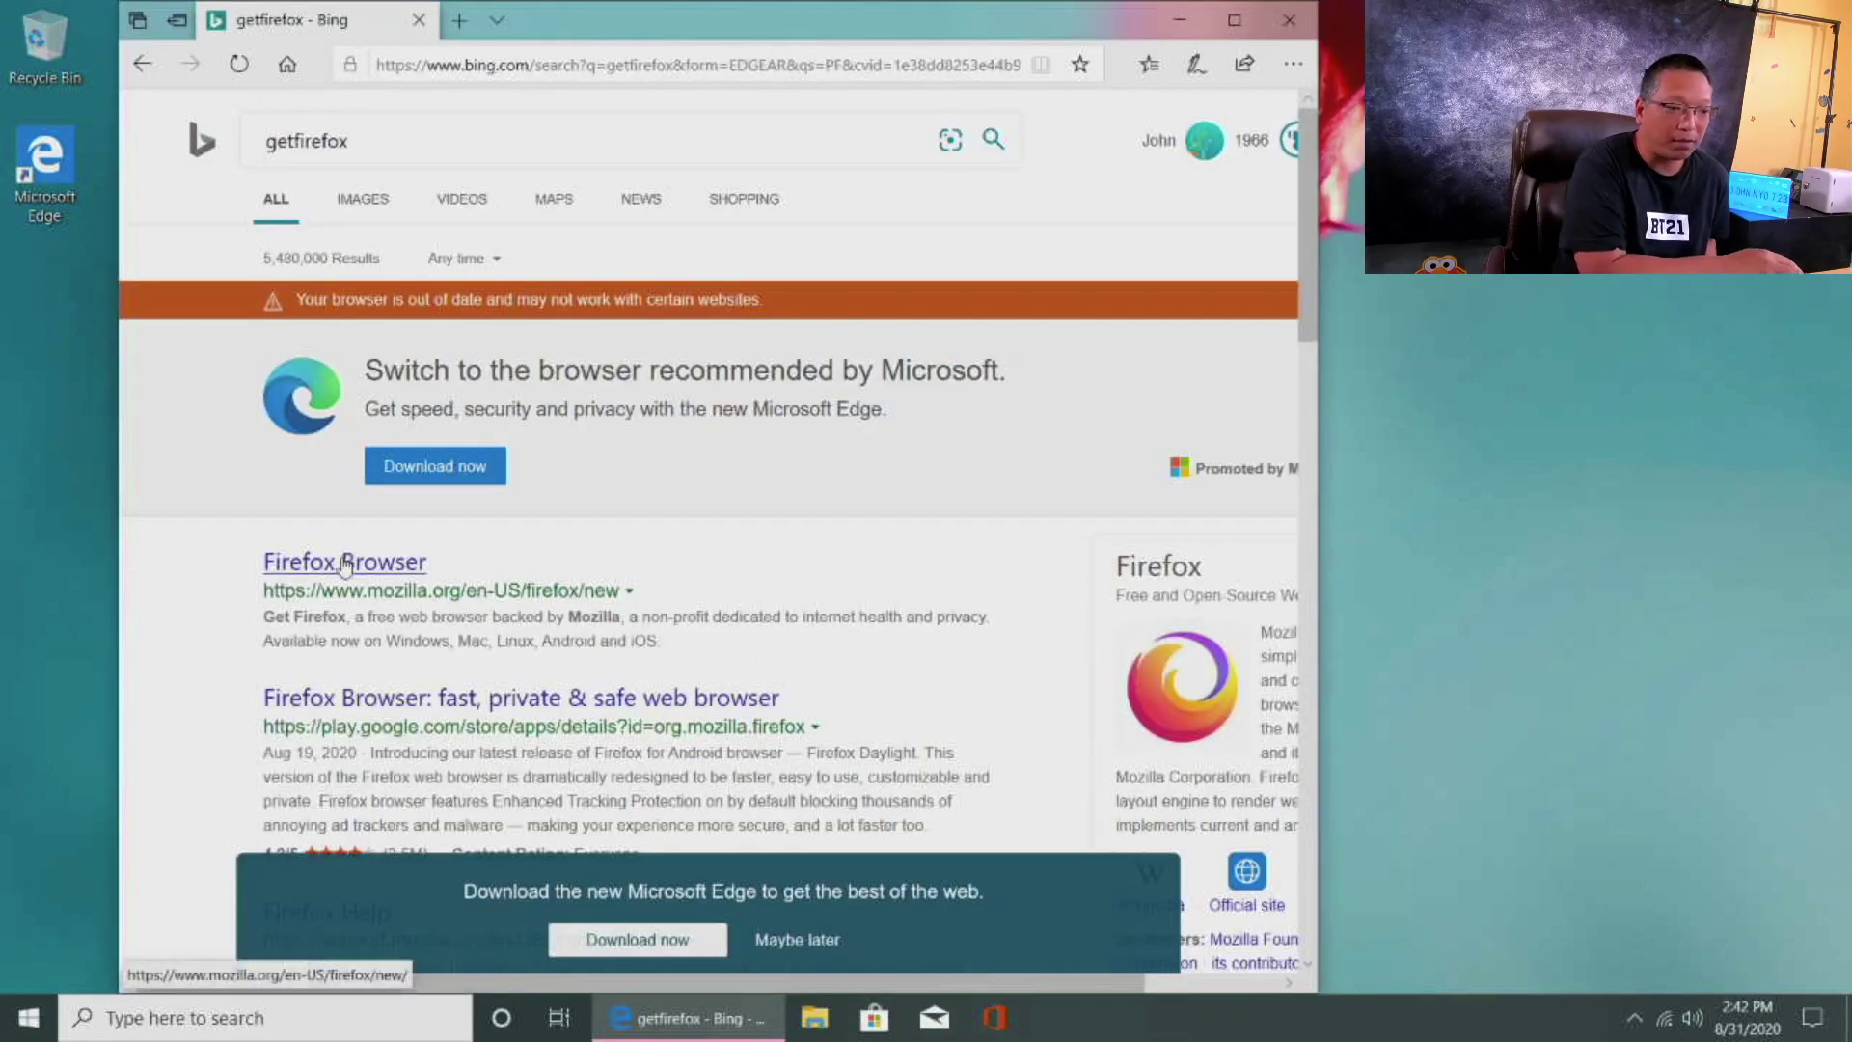
Download Firefox Installer.exe from the mozilla.org Firefox Browser page and run it.
left_click(346, 560)
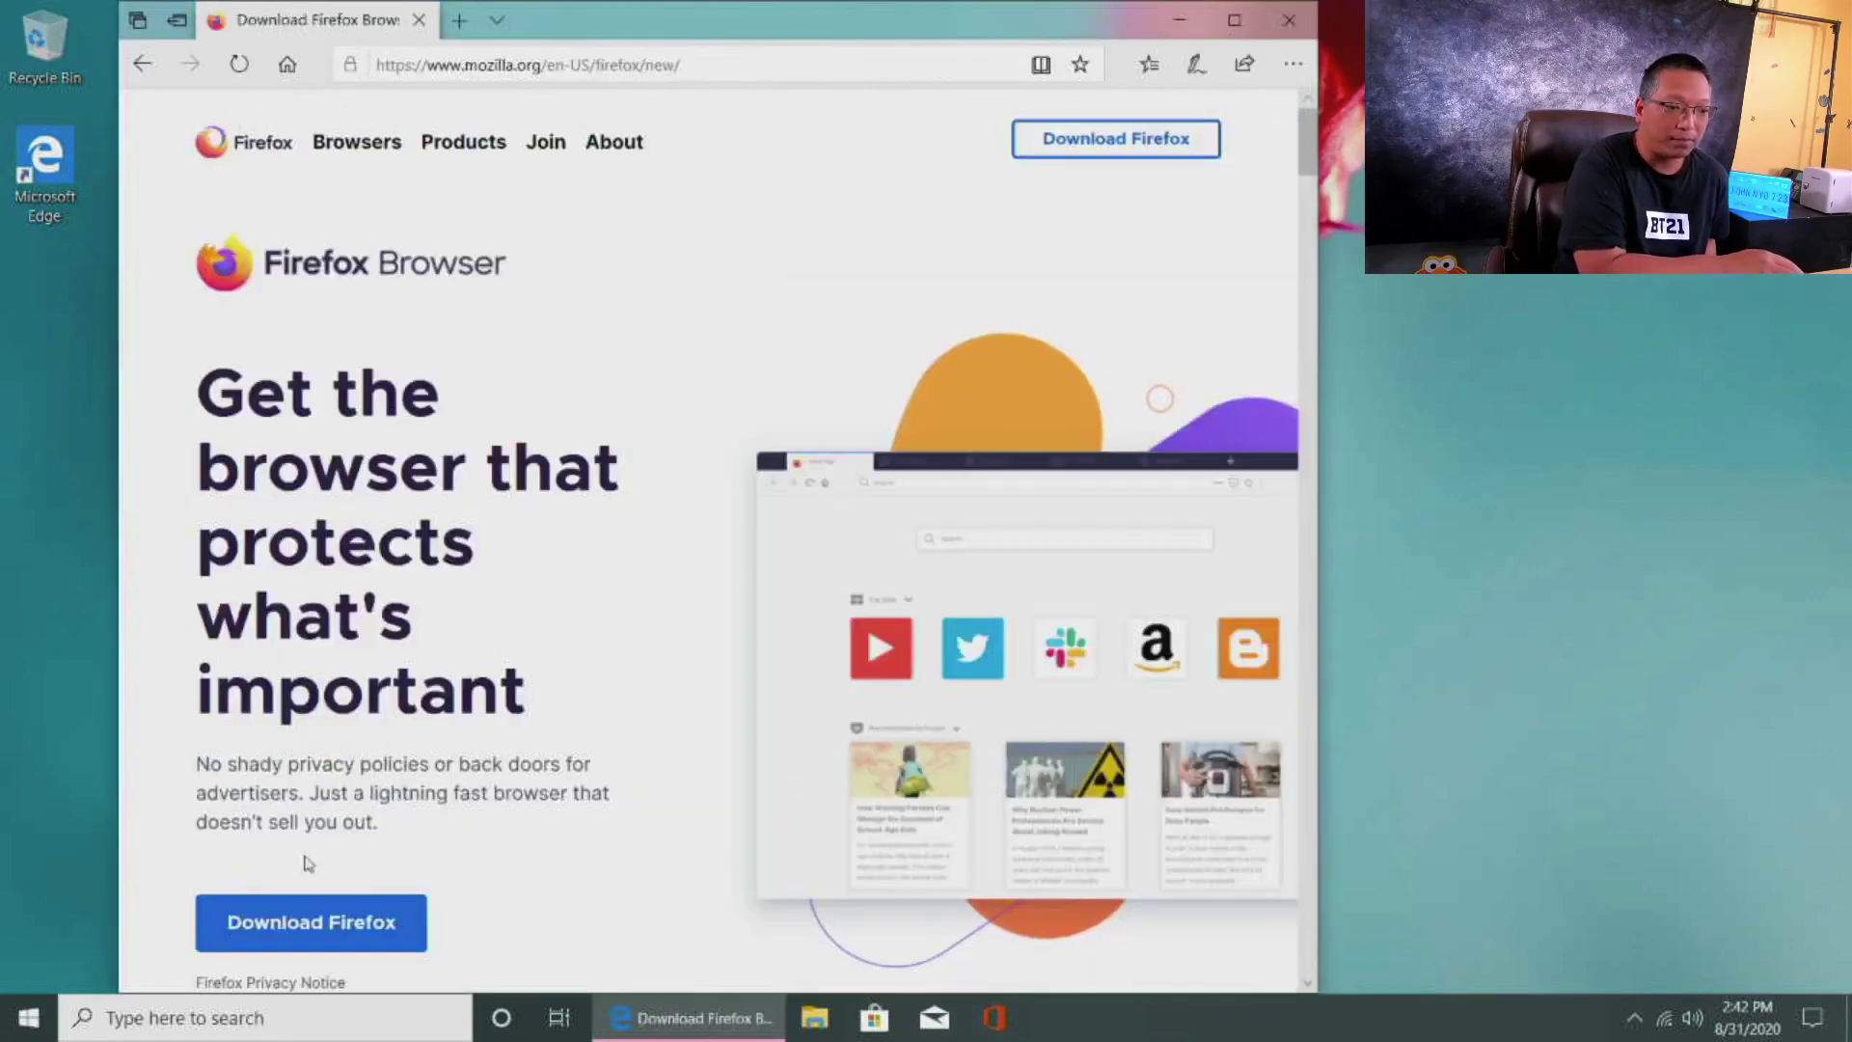
left_click(280, 928)
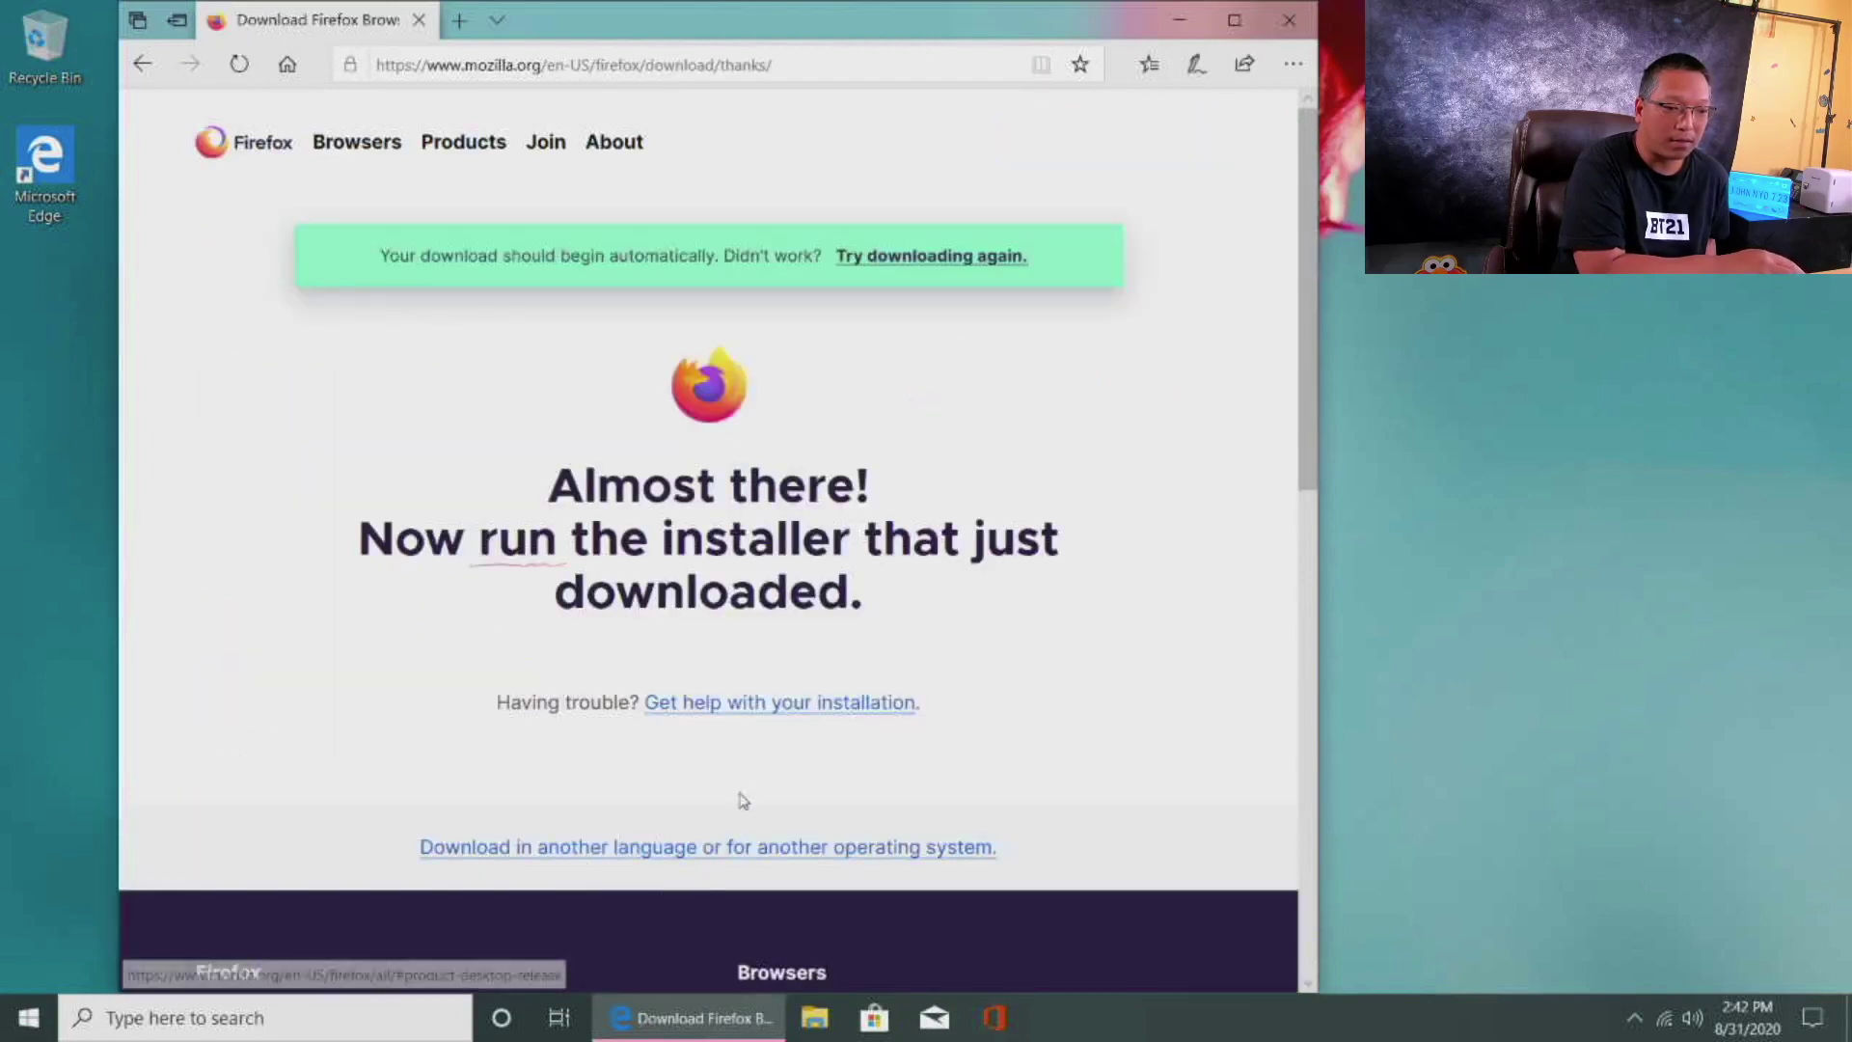
left_click(826, 952)
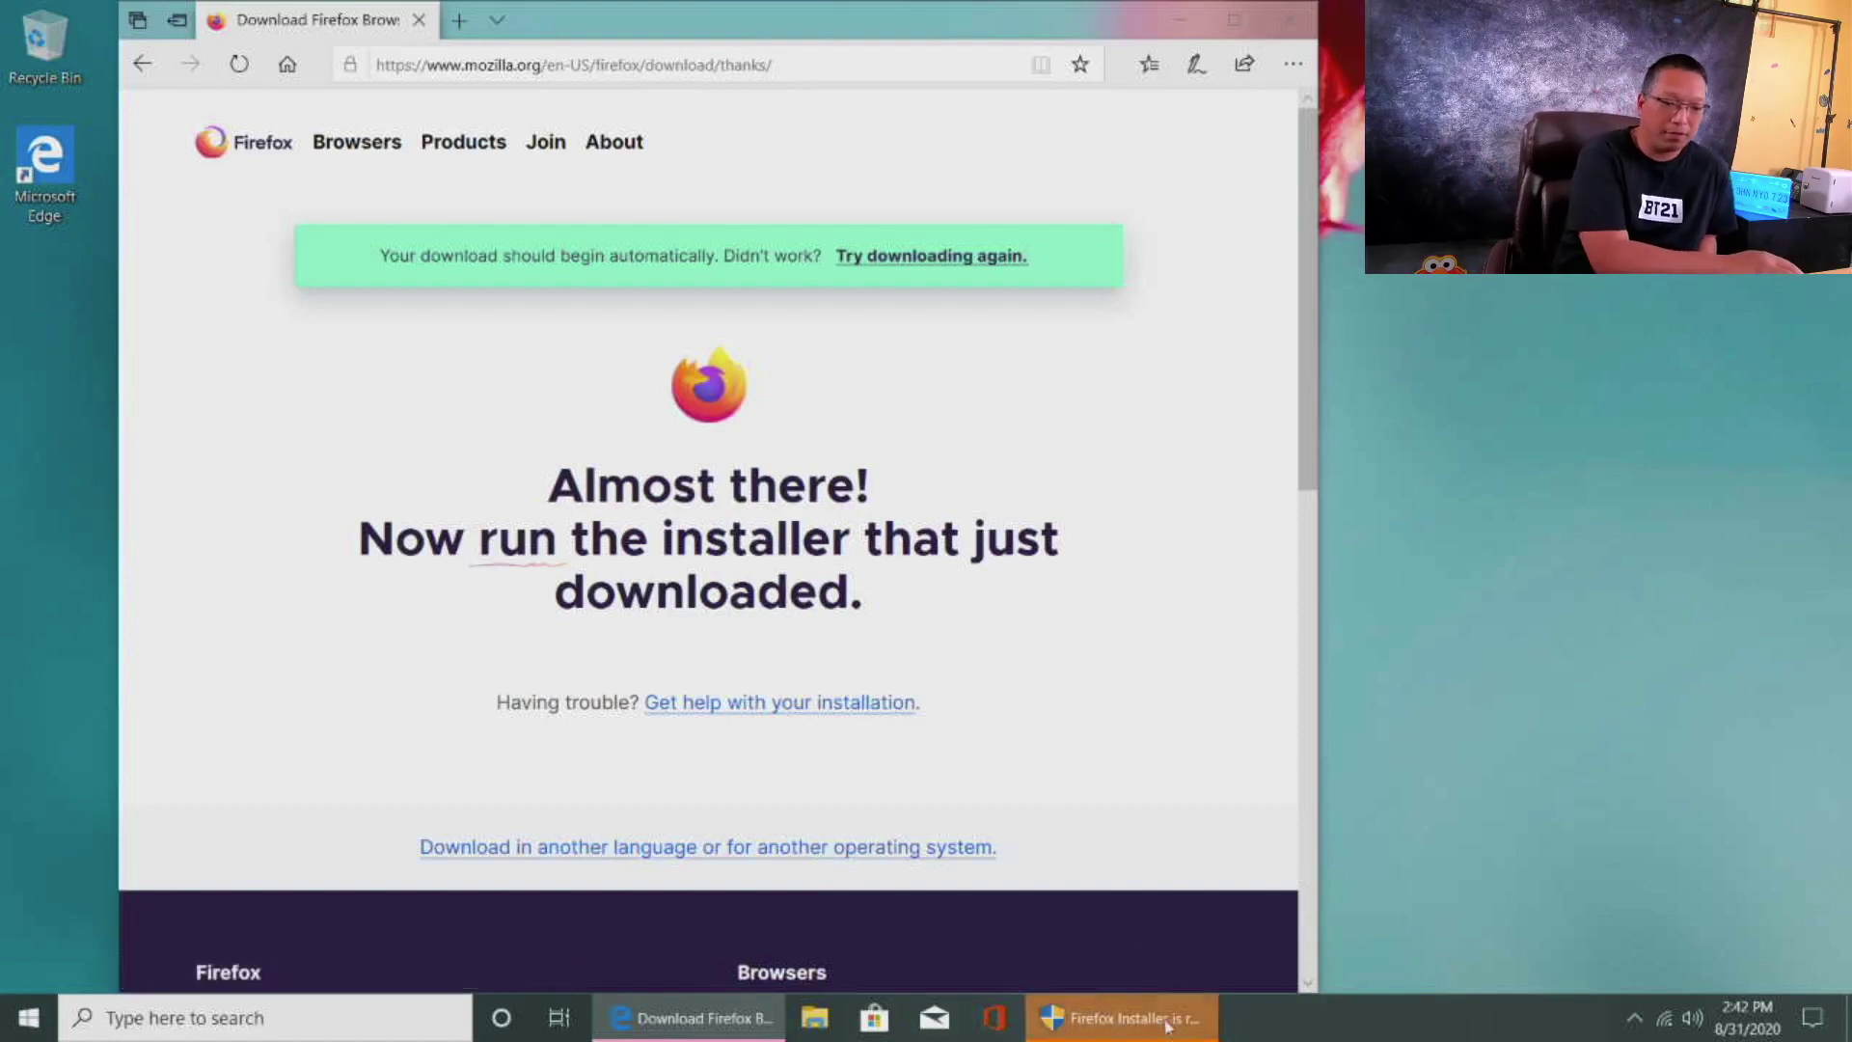
left_click(1109, 1030)
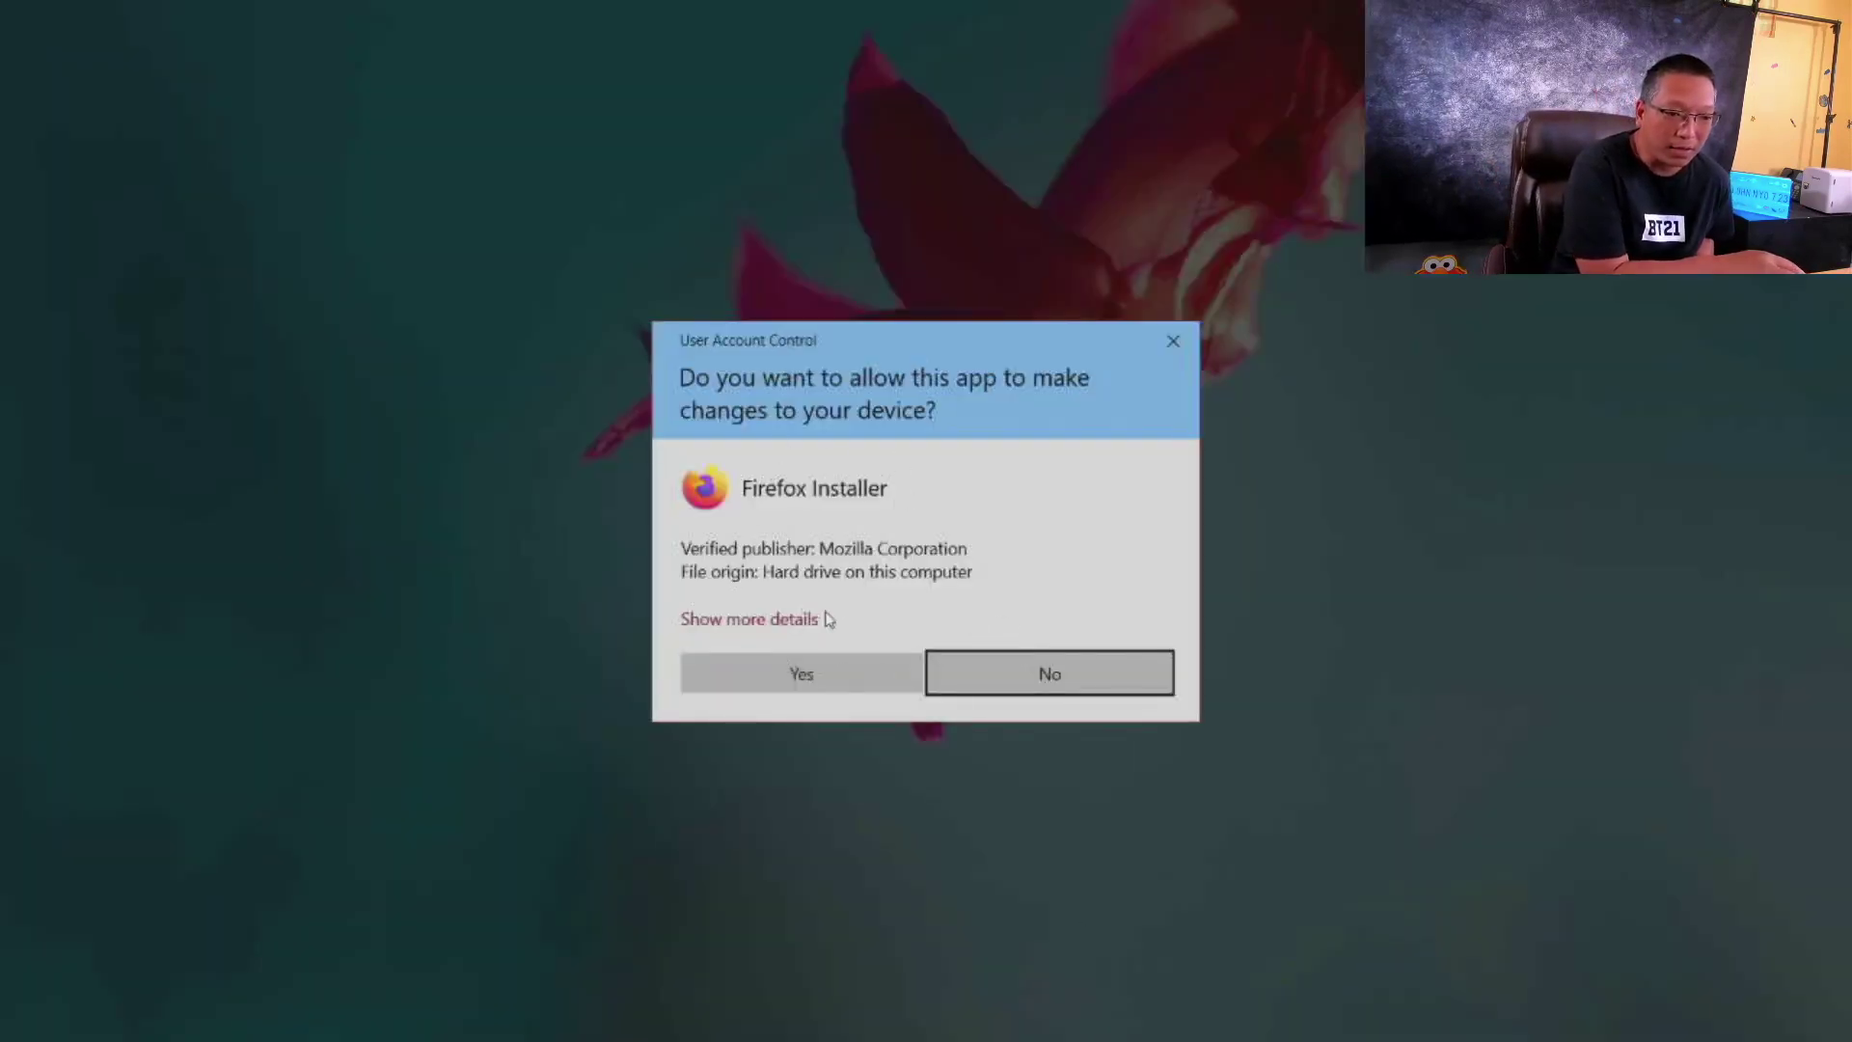
Allow Firefox Installer to make changes on the User Account Control prompt.
left_click(826, 681)
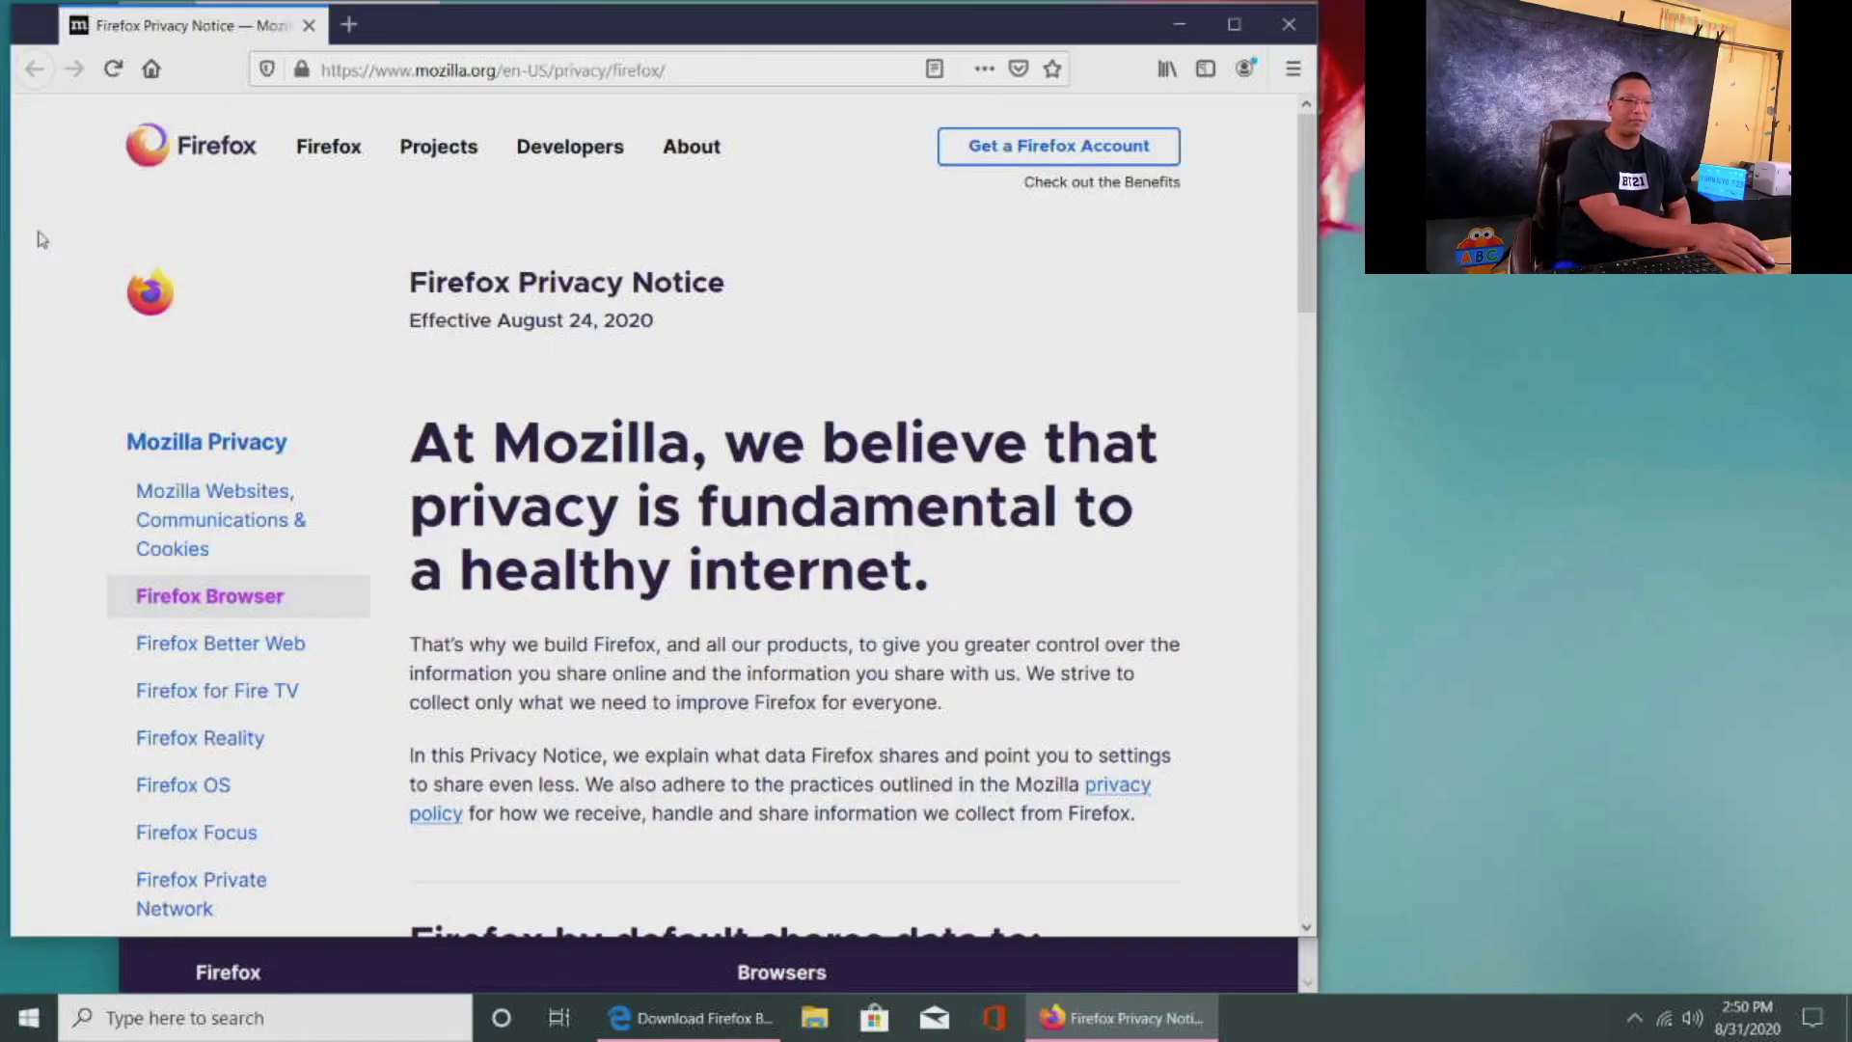
Go to YouTube from the top sites list and search for '4k video'.
left_click(538, 70)
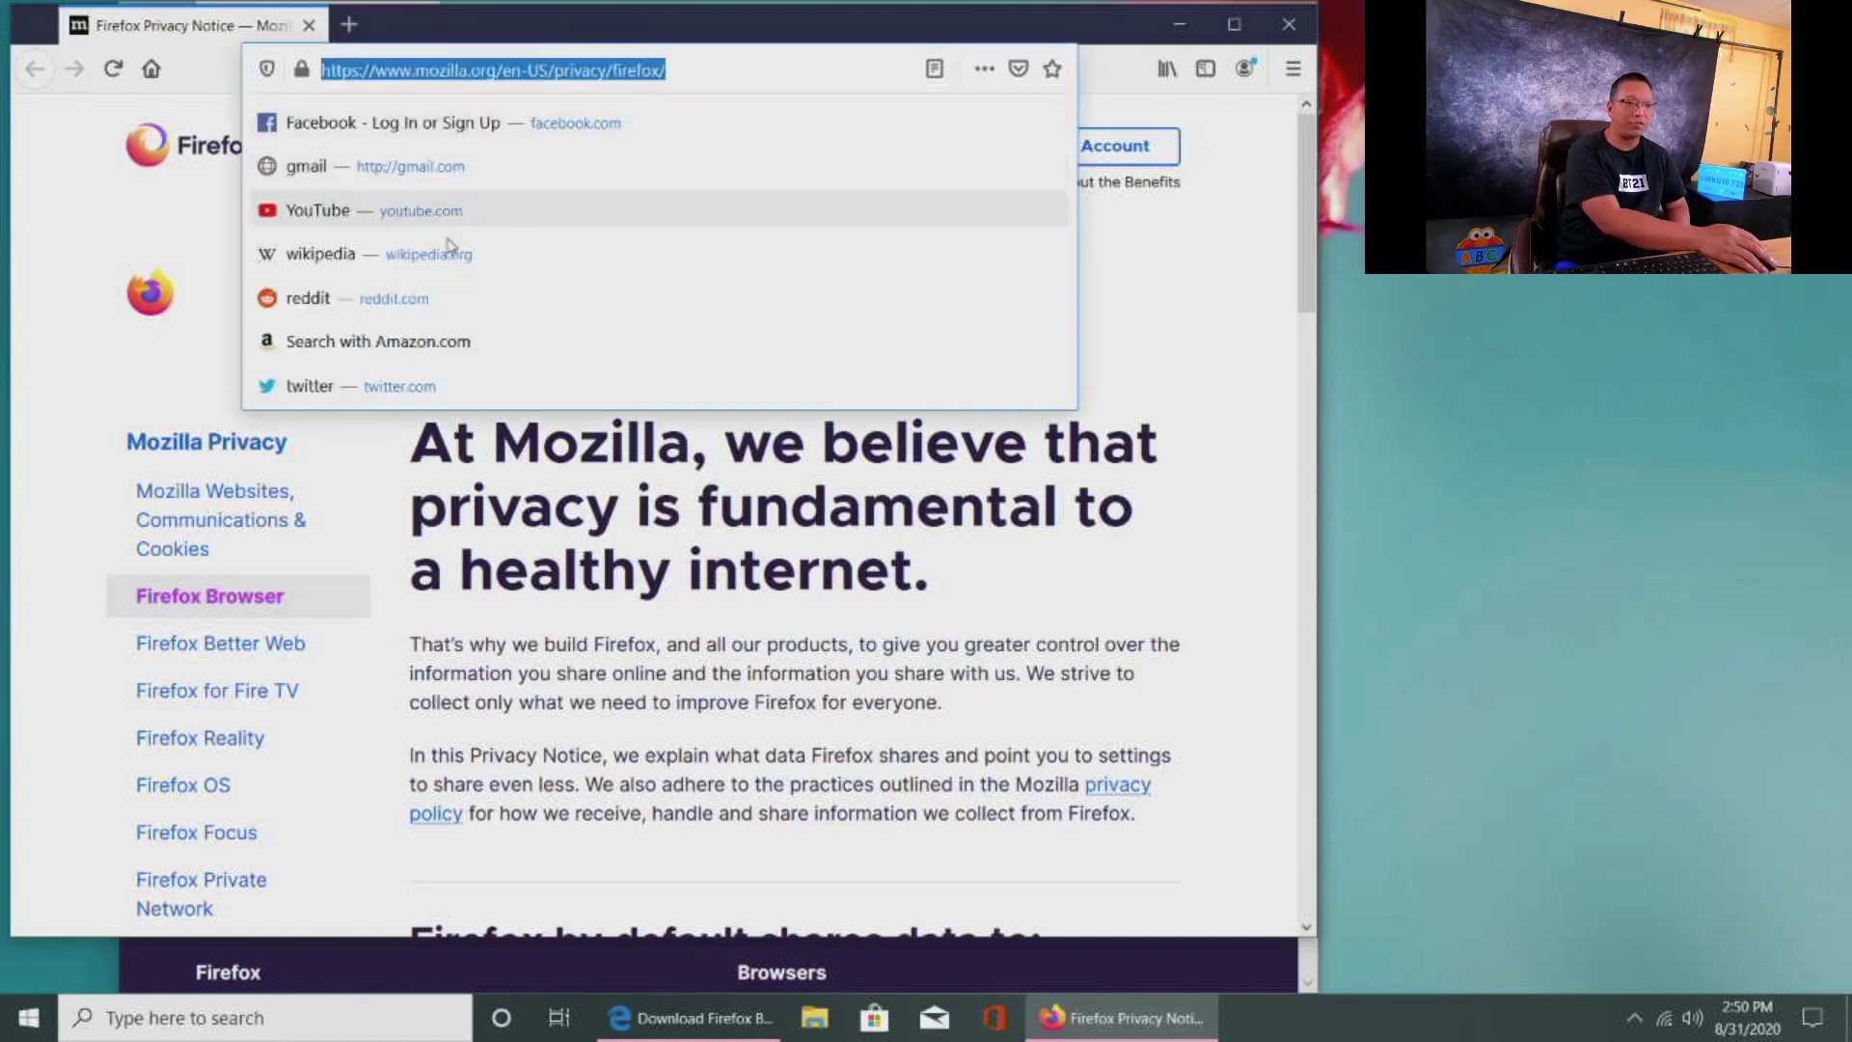
left_click(439, 204)
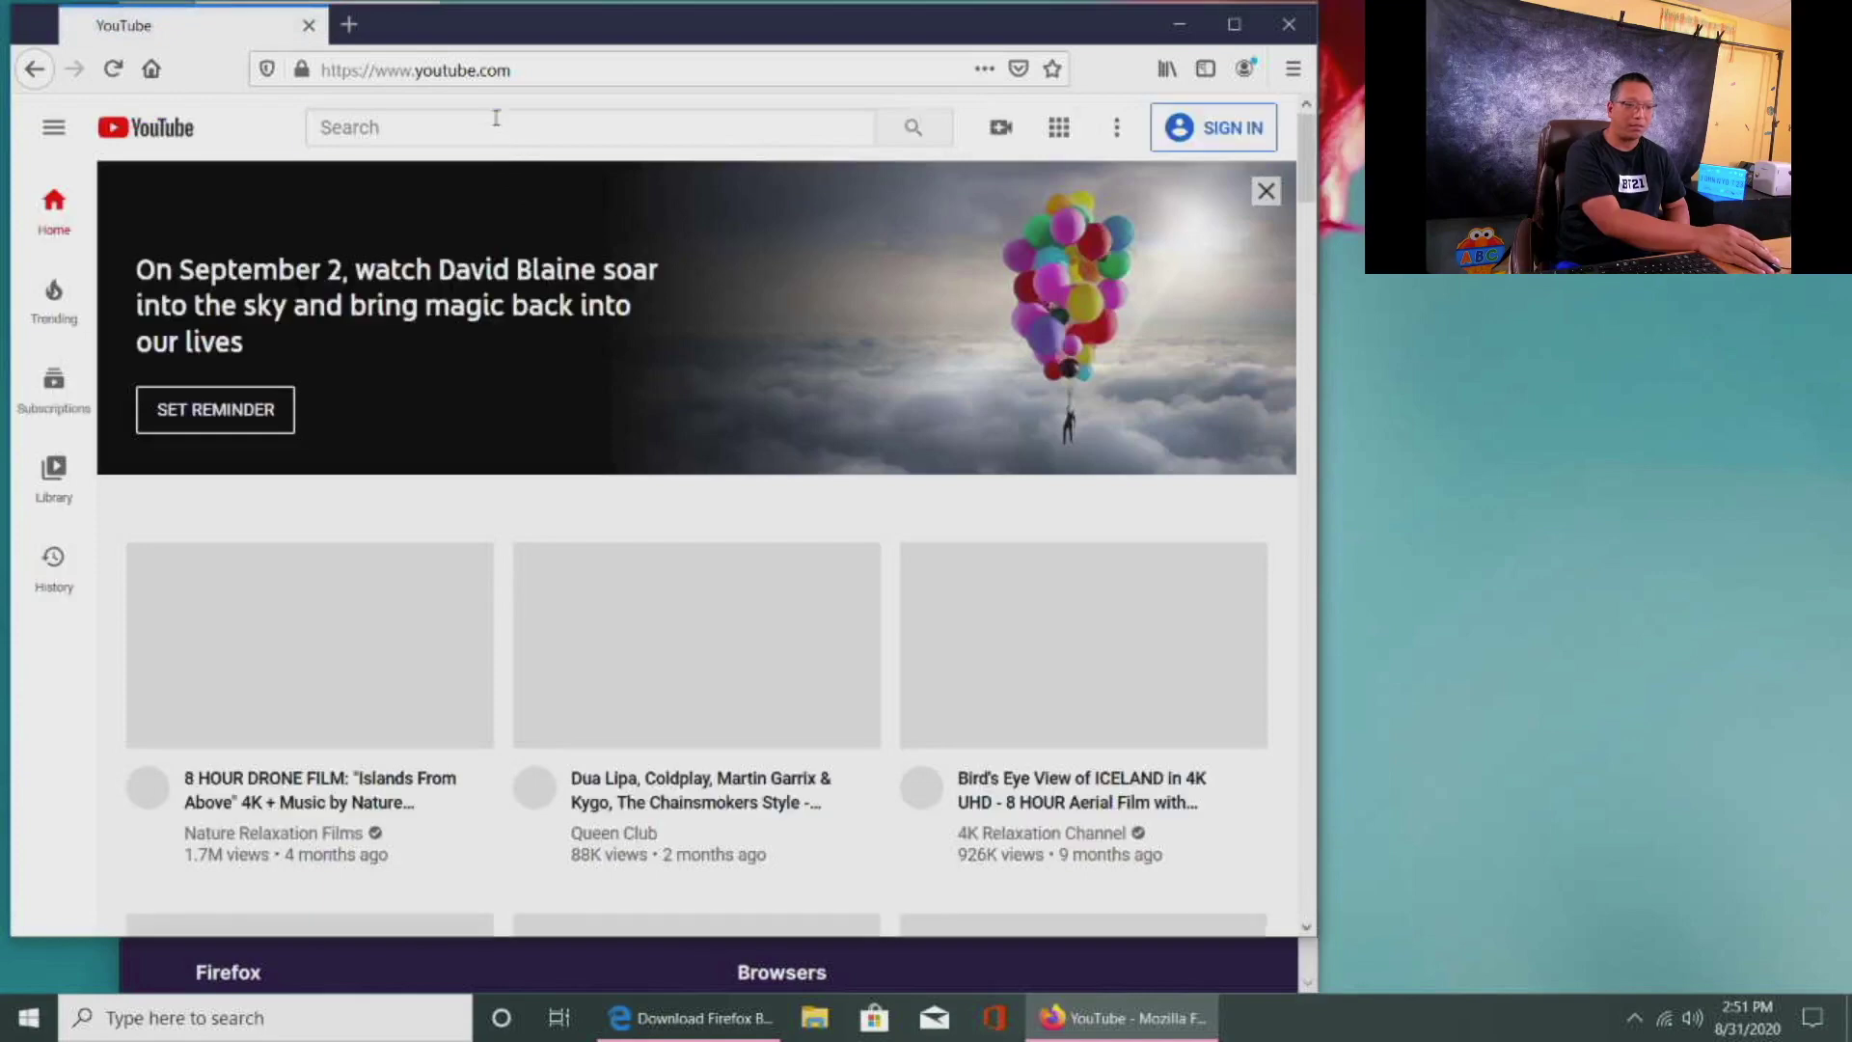
left_click(496, 118)
type("4k ")
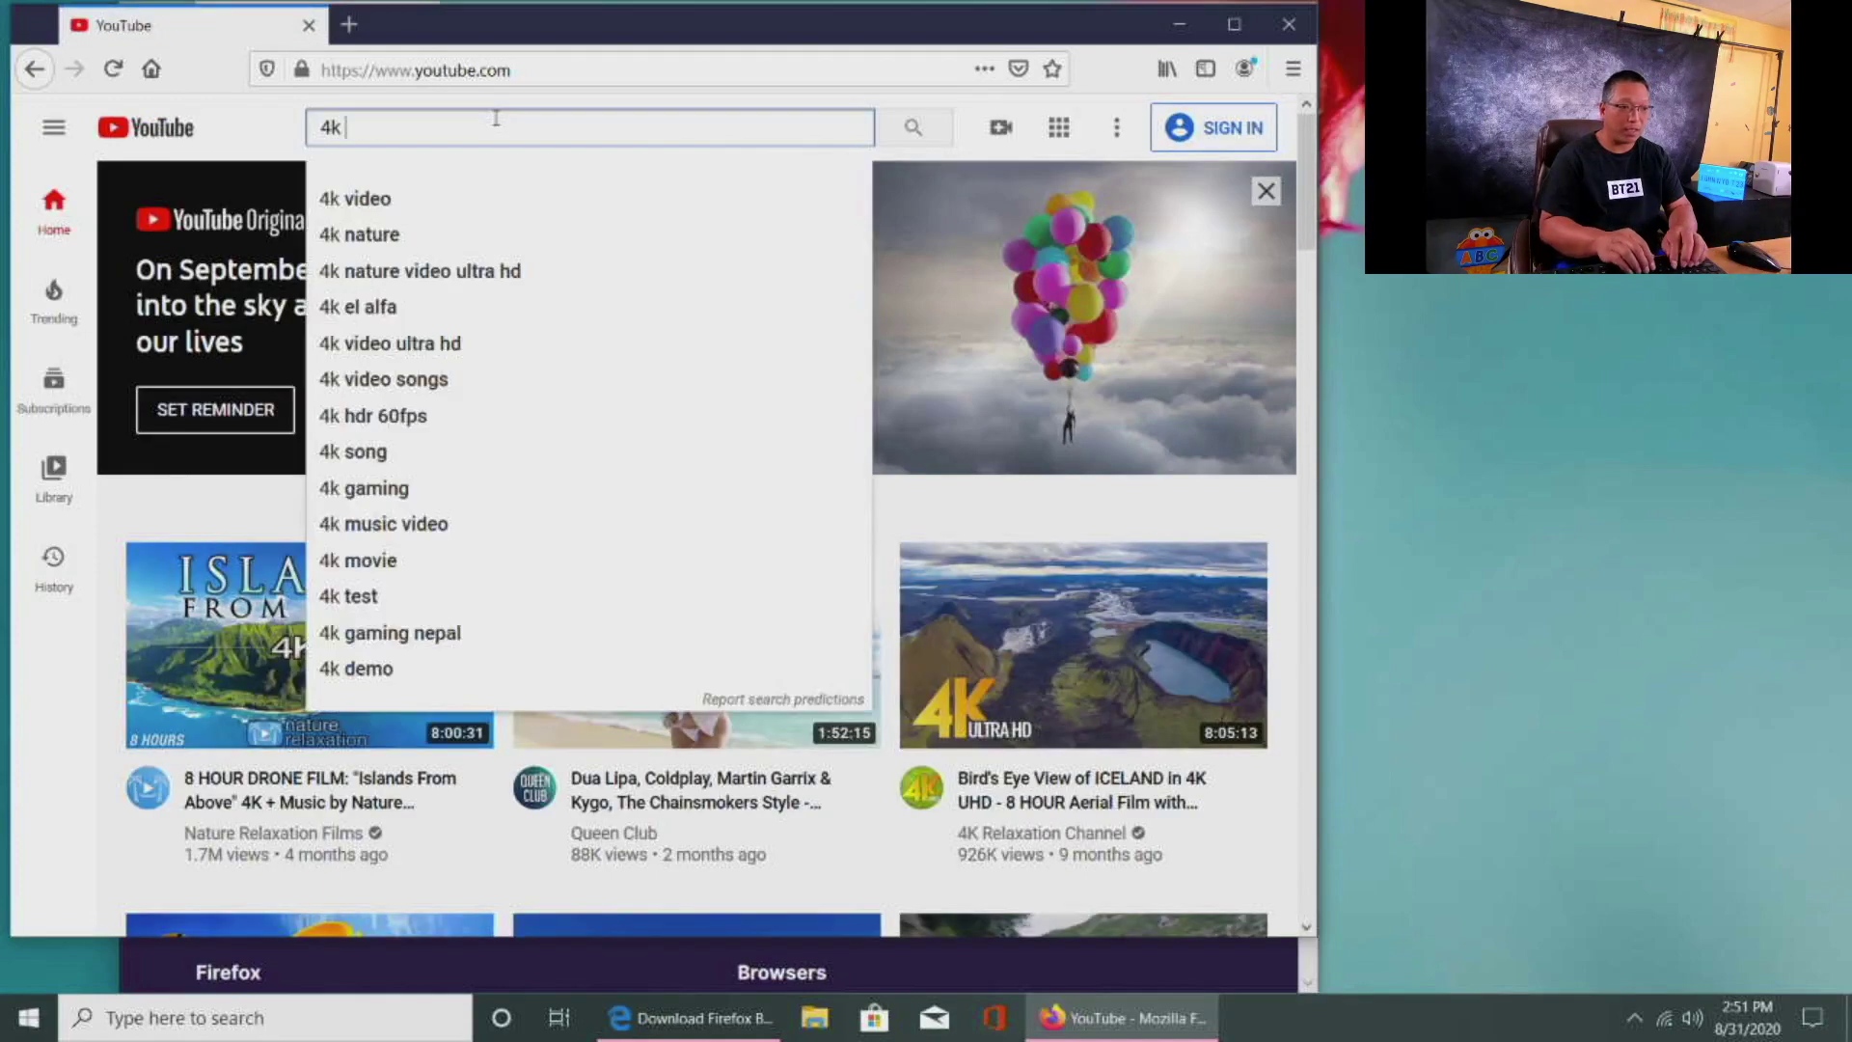
type("video")
key("Return")
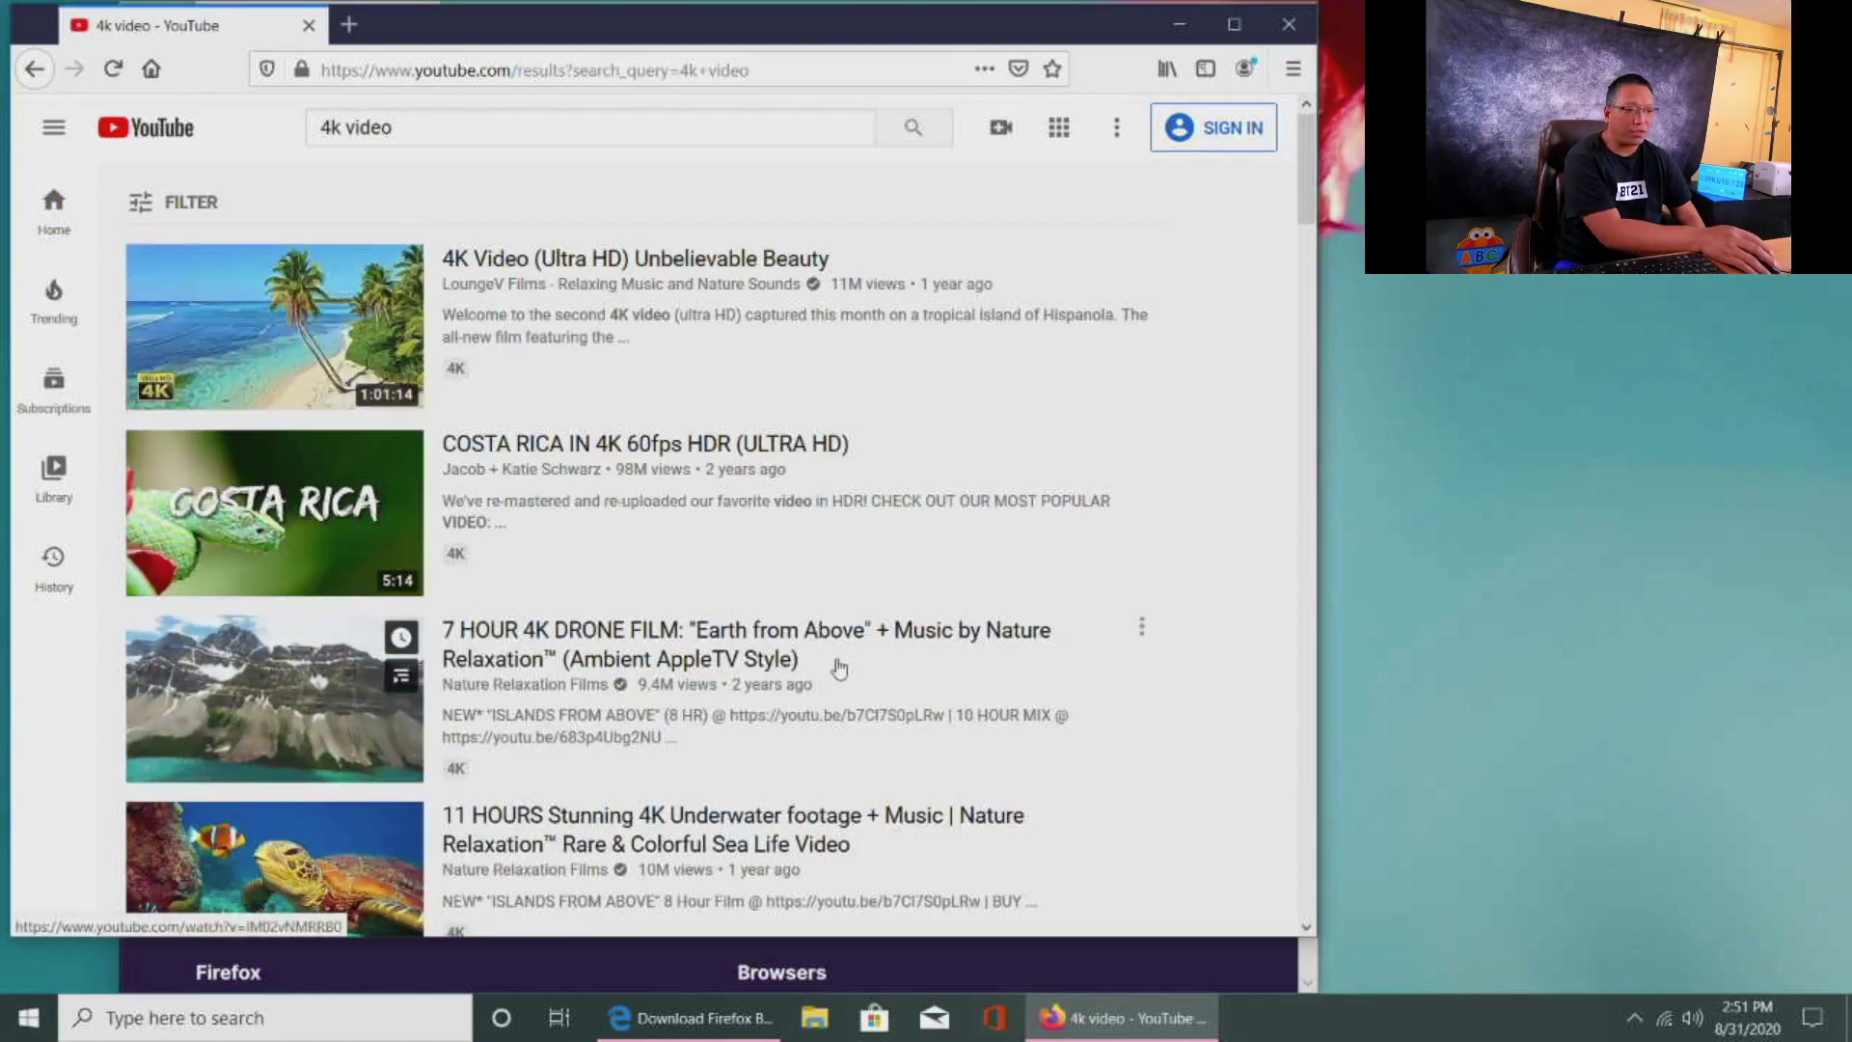
Play COSTA RICA IN 4K 60fps HDR at lower volume, close the driver ad, and try full screen.
left_click(568, 442)
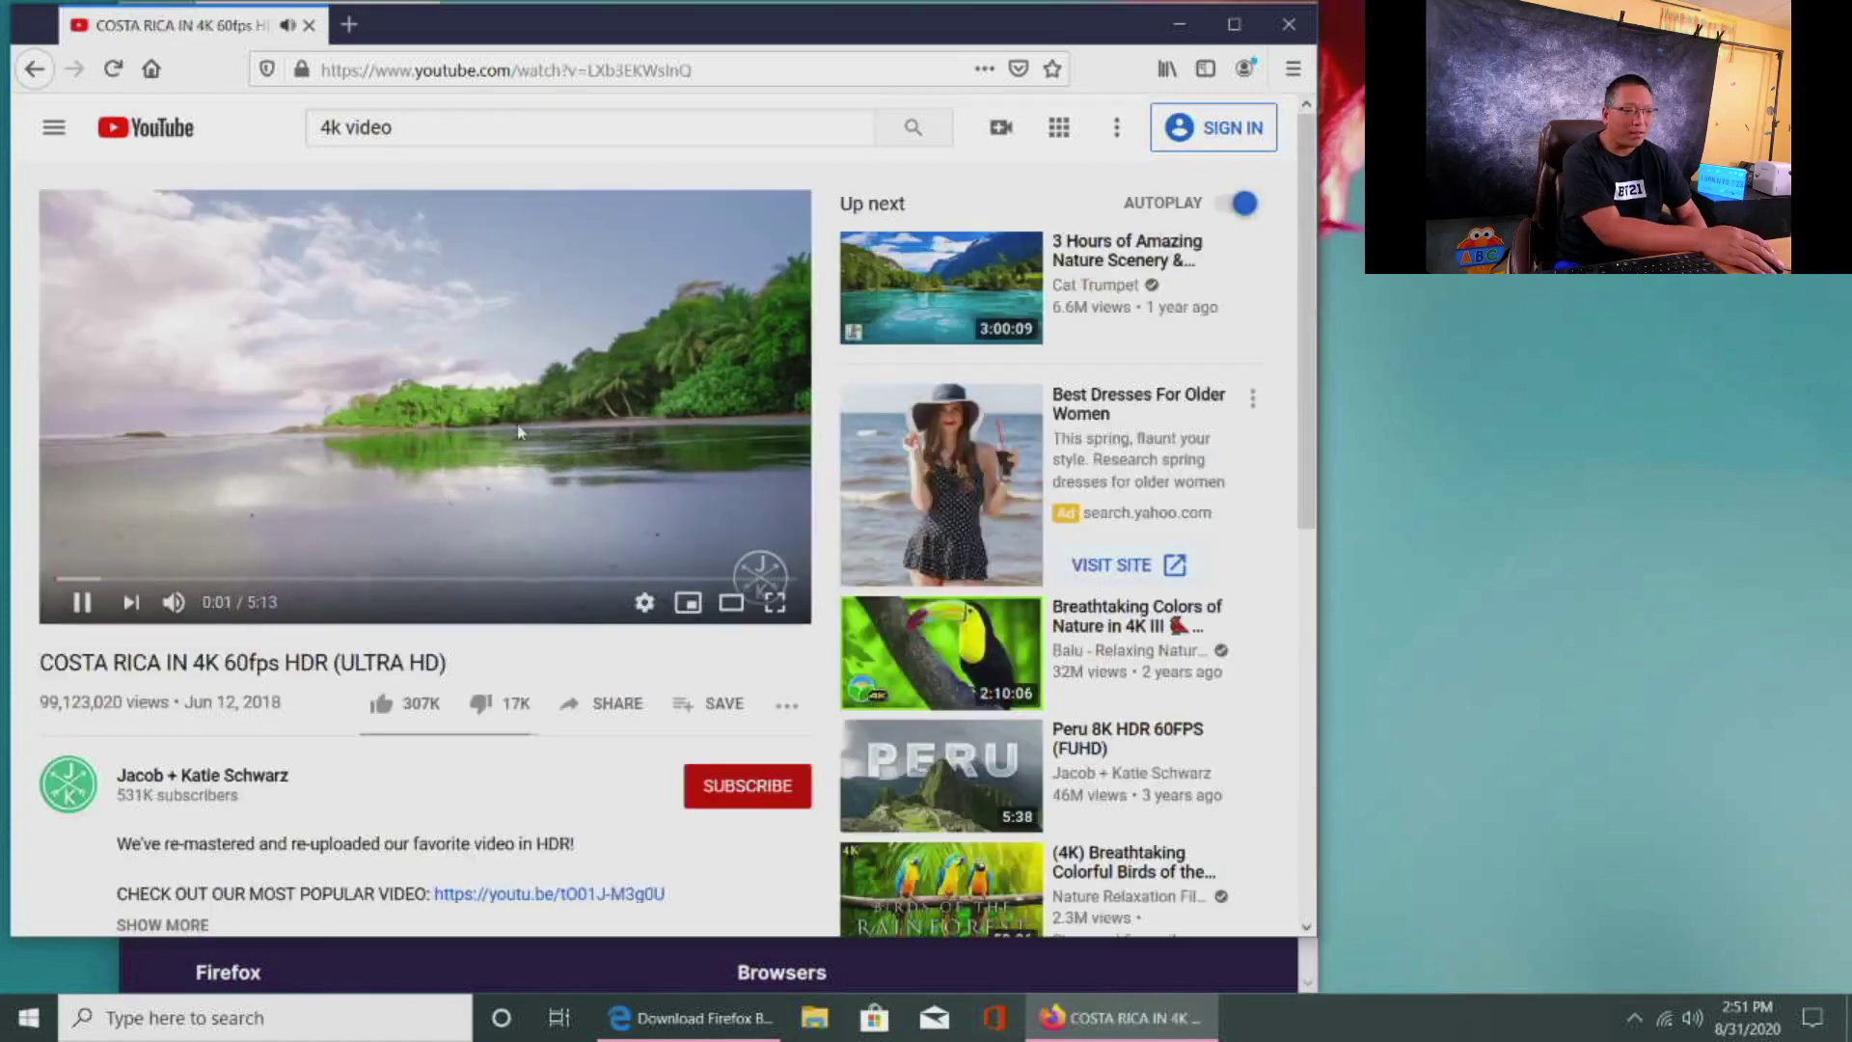
mouse_move(174, 601)
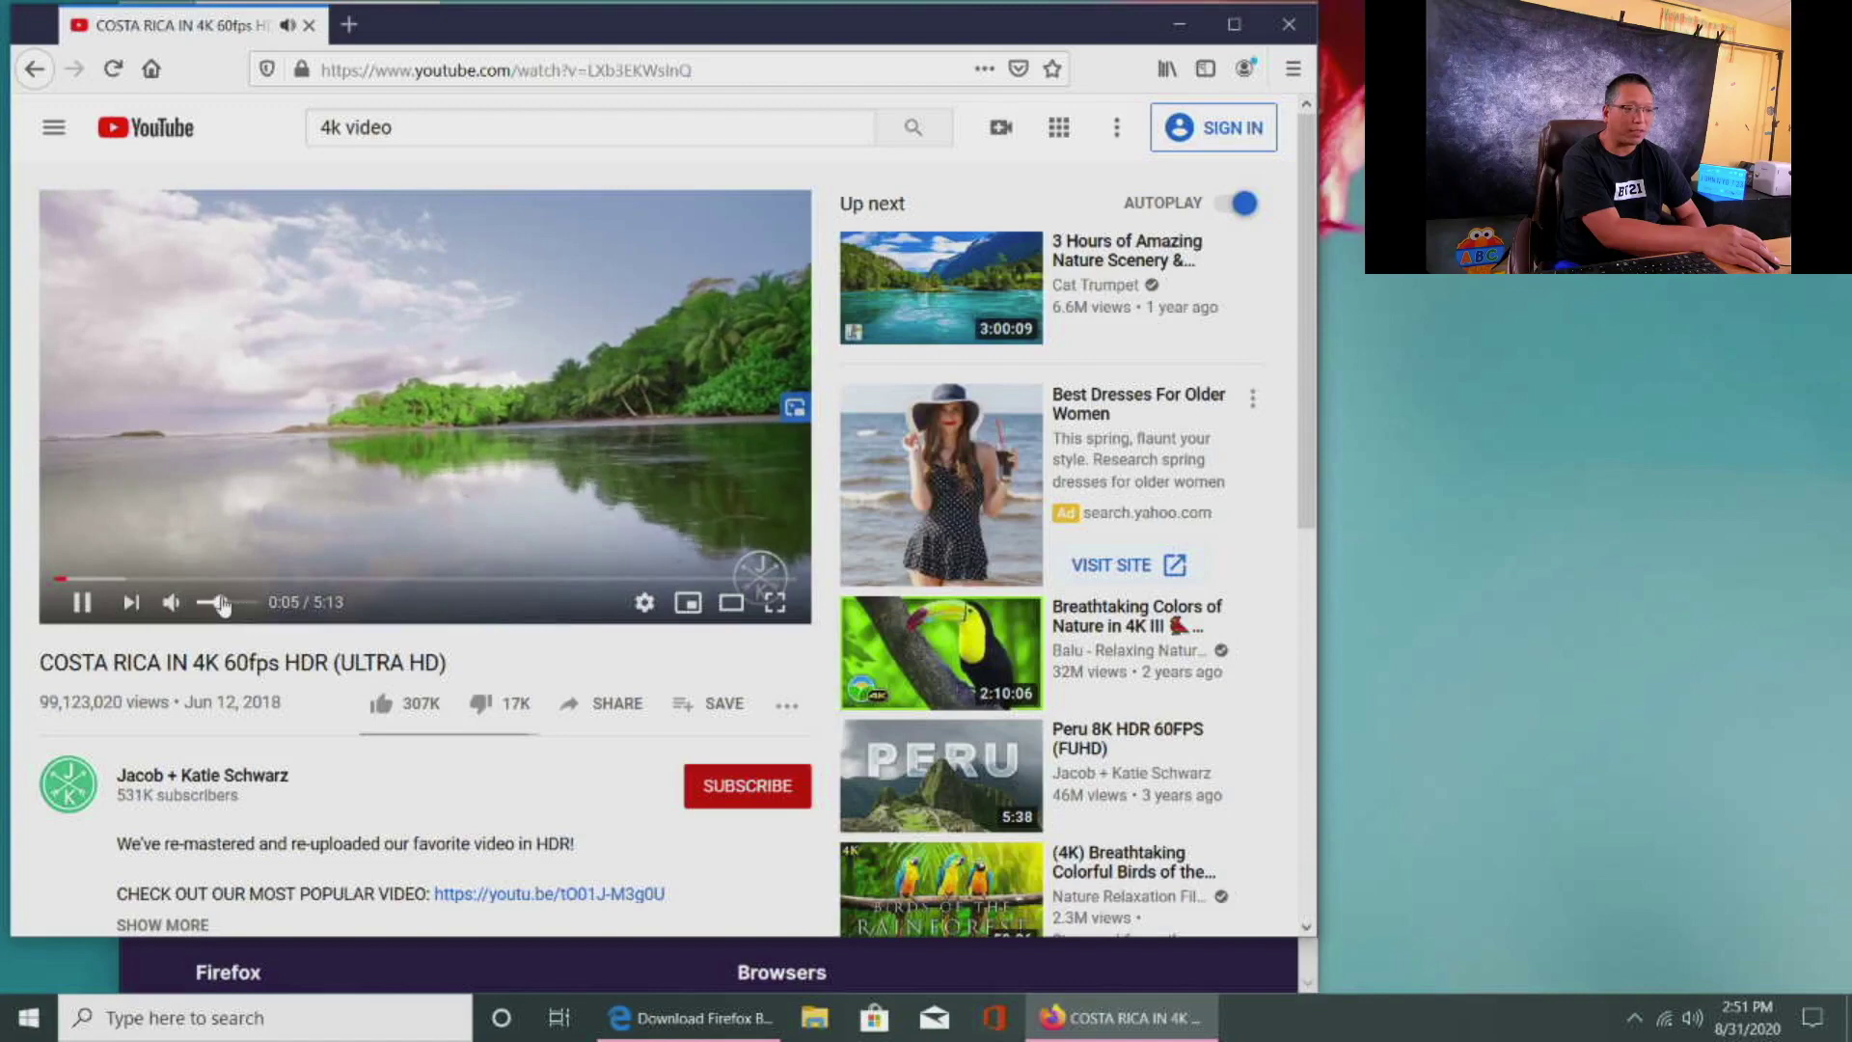
left_click_drag(224, 606, 214, 606)
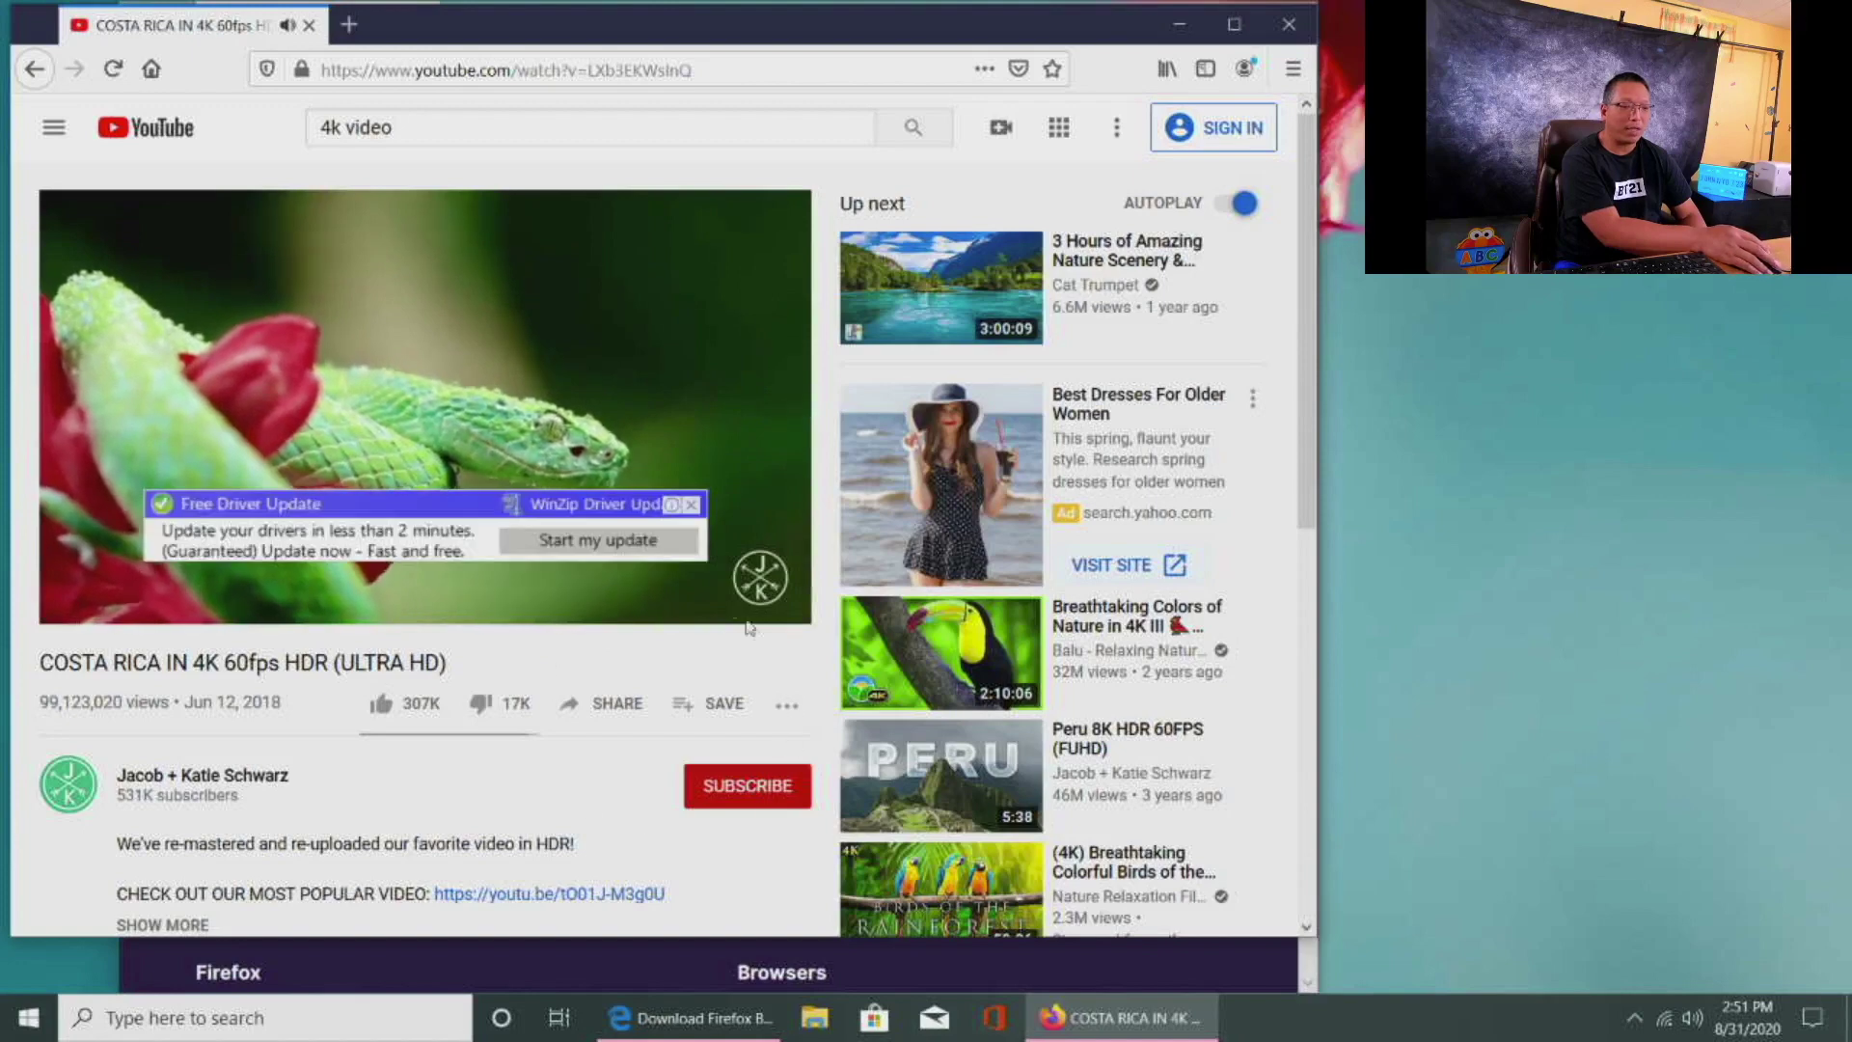
left_click(693, 505)
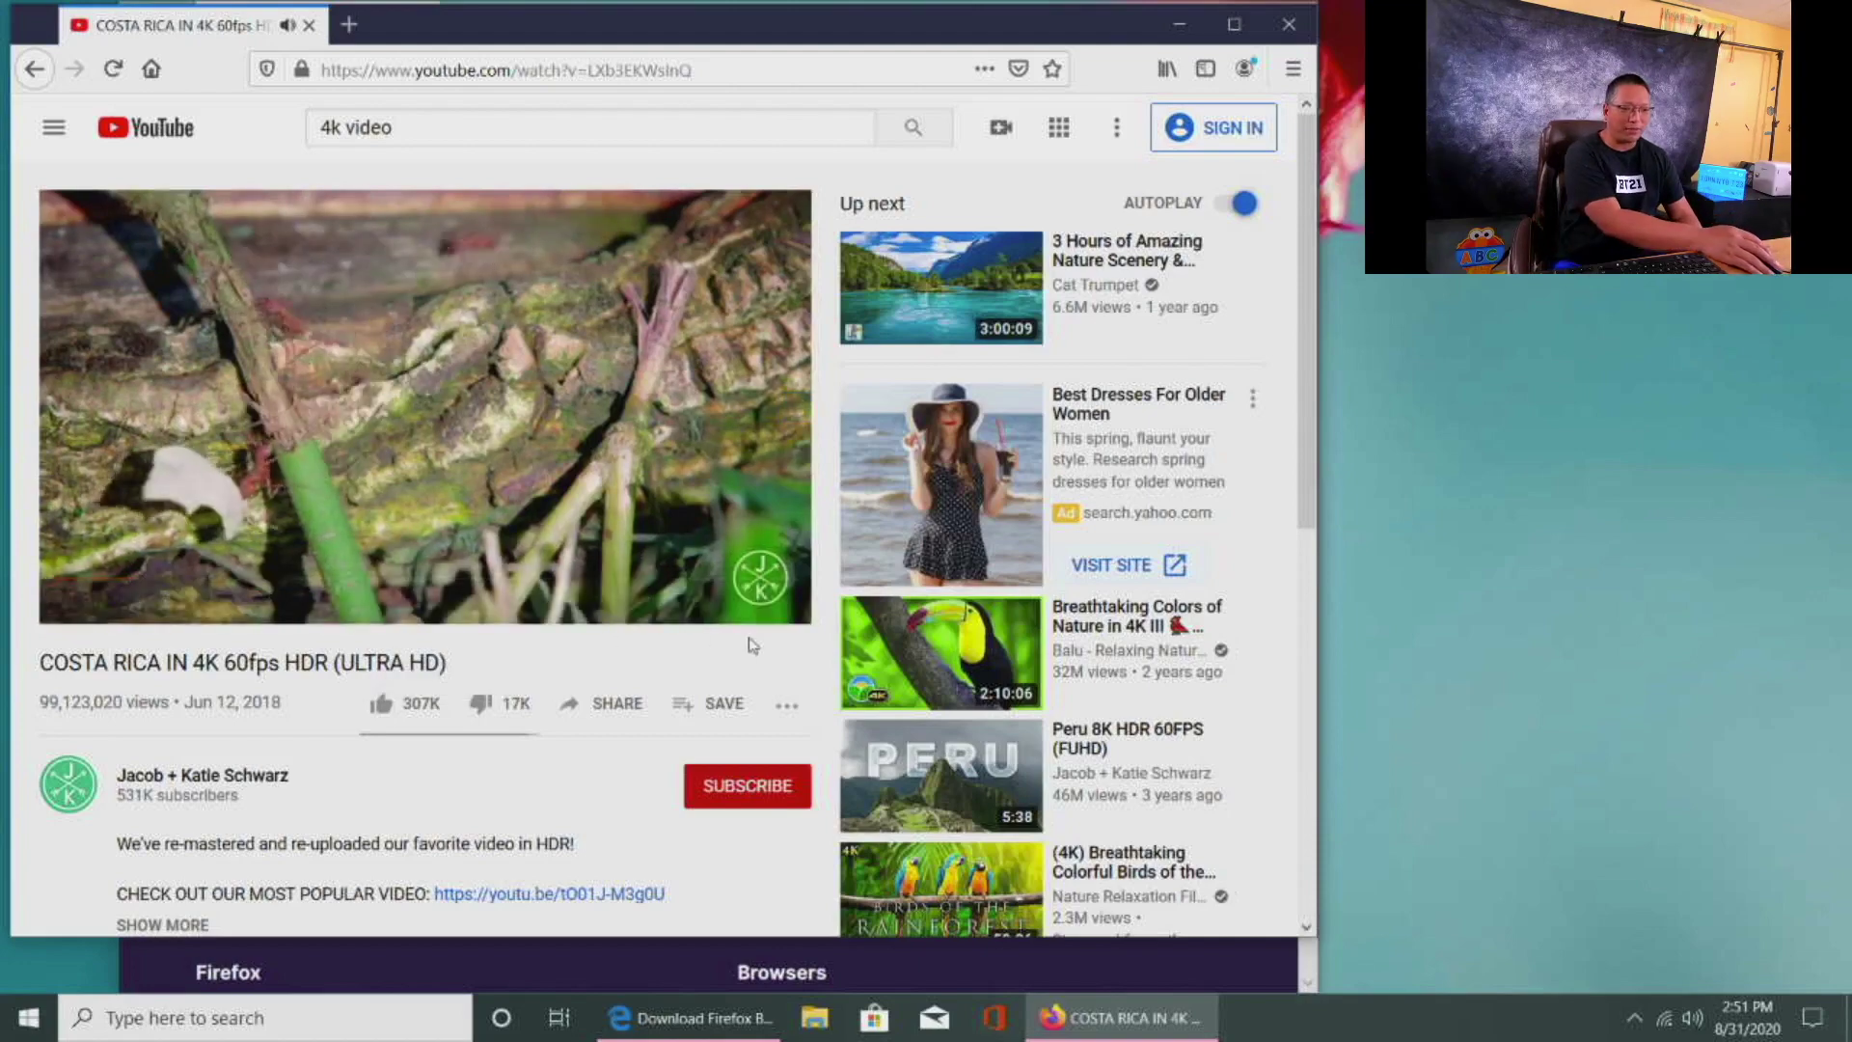
left_click(775, 603)
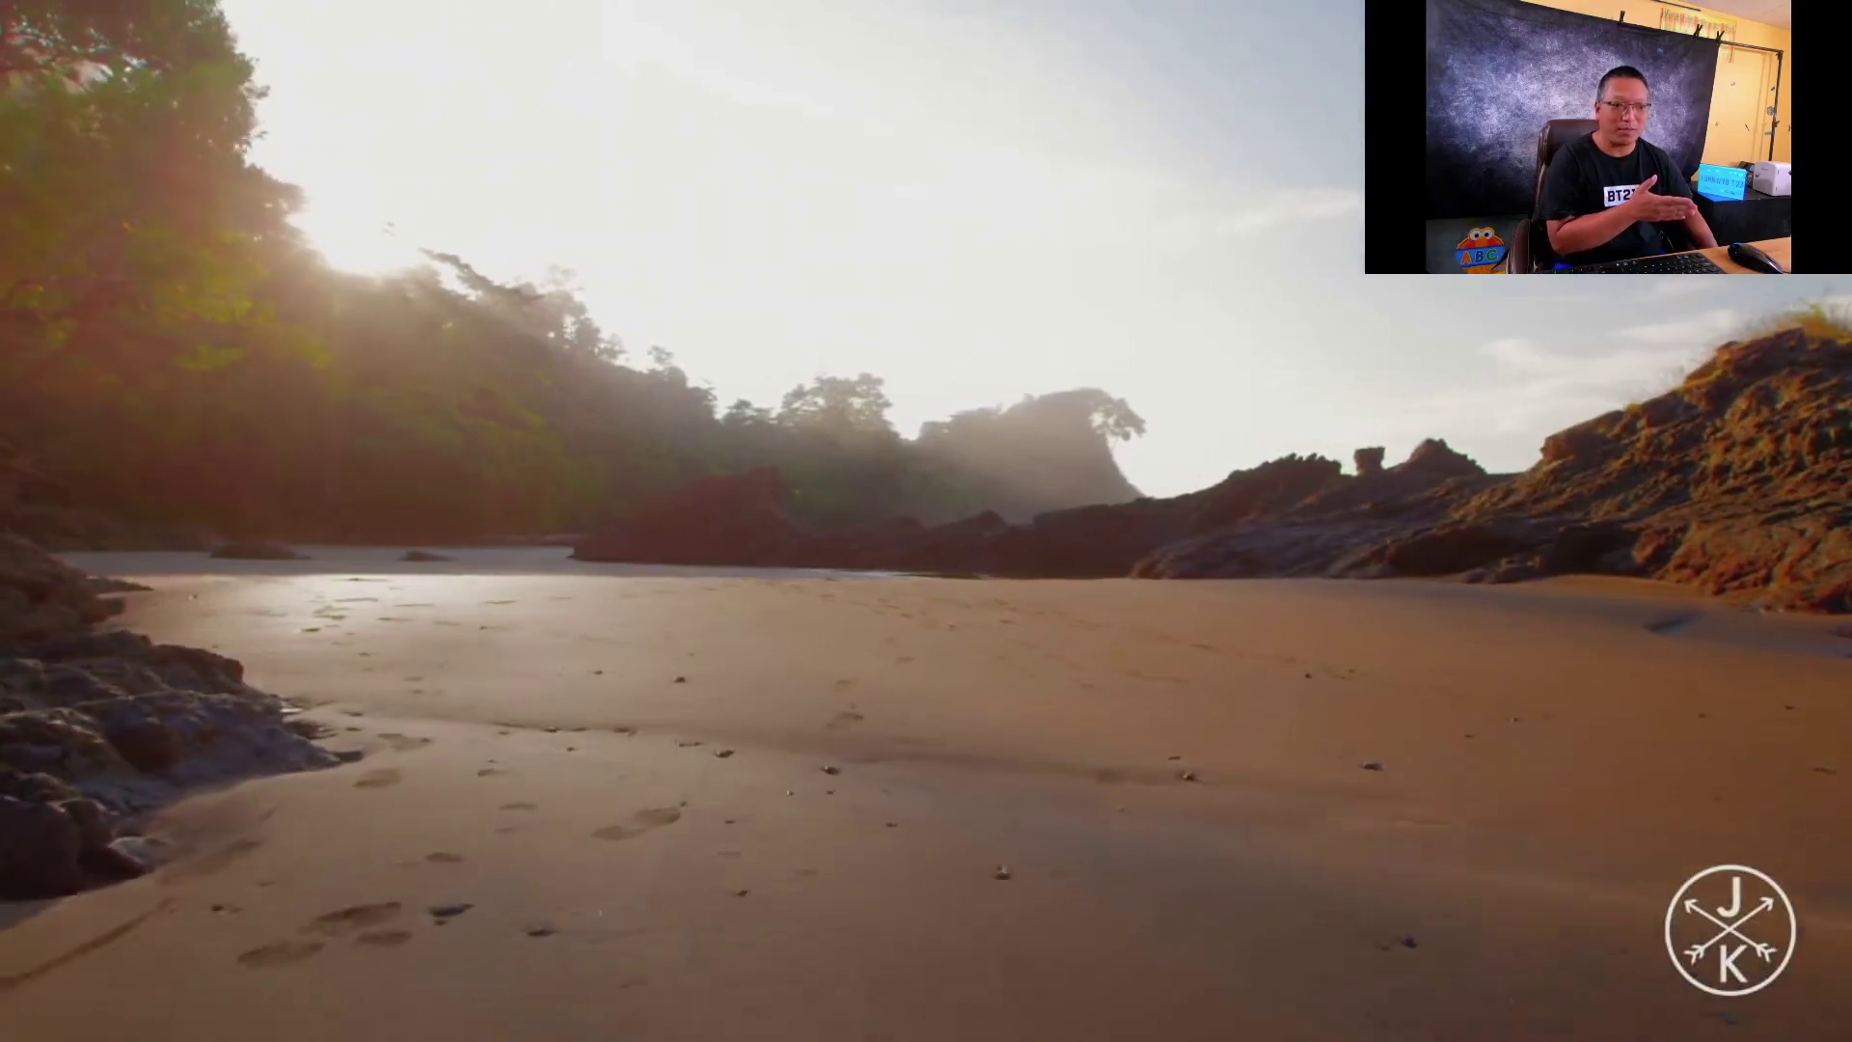
mouse_move(533, 525)
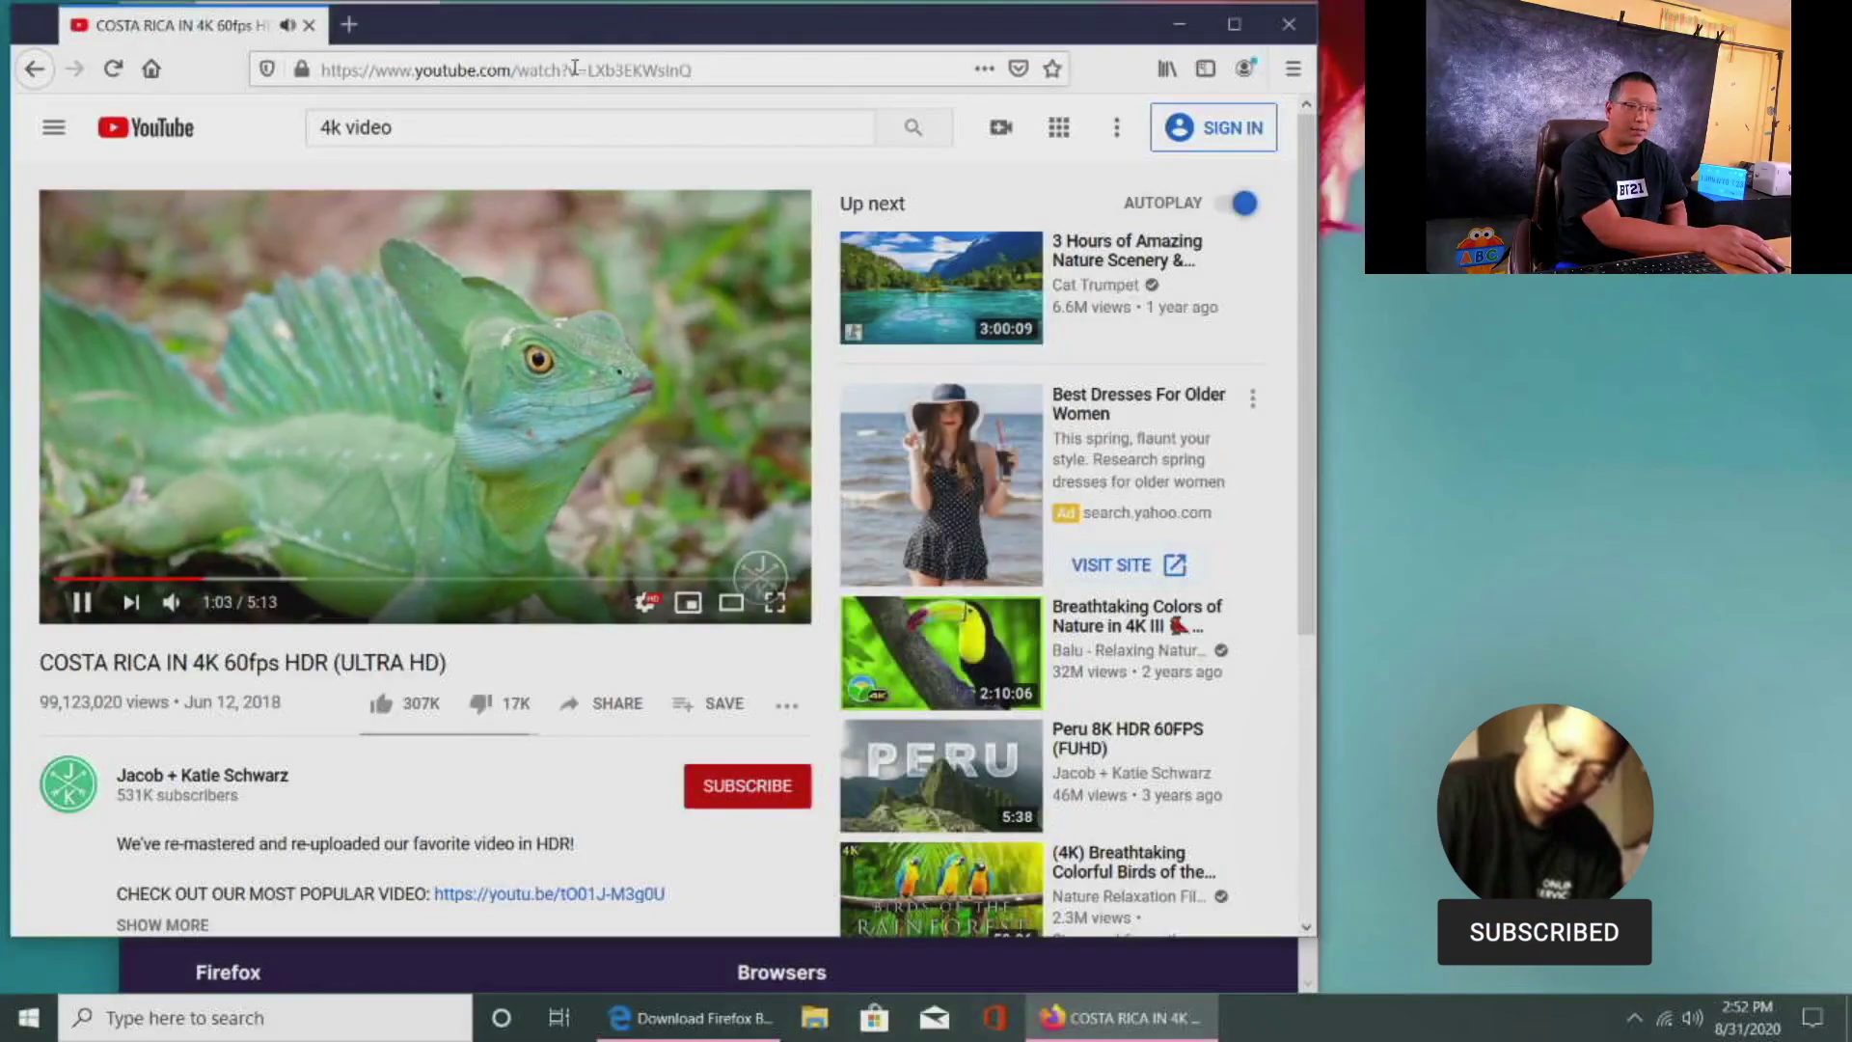
Go to the Gmail about page by entering gmail and scroll through its feature sections.
left_click(666, 69)
type("gmail.com/")
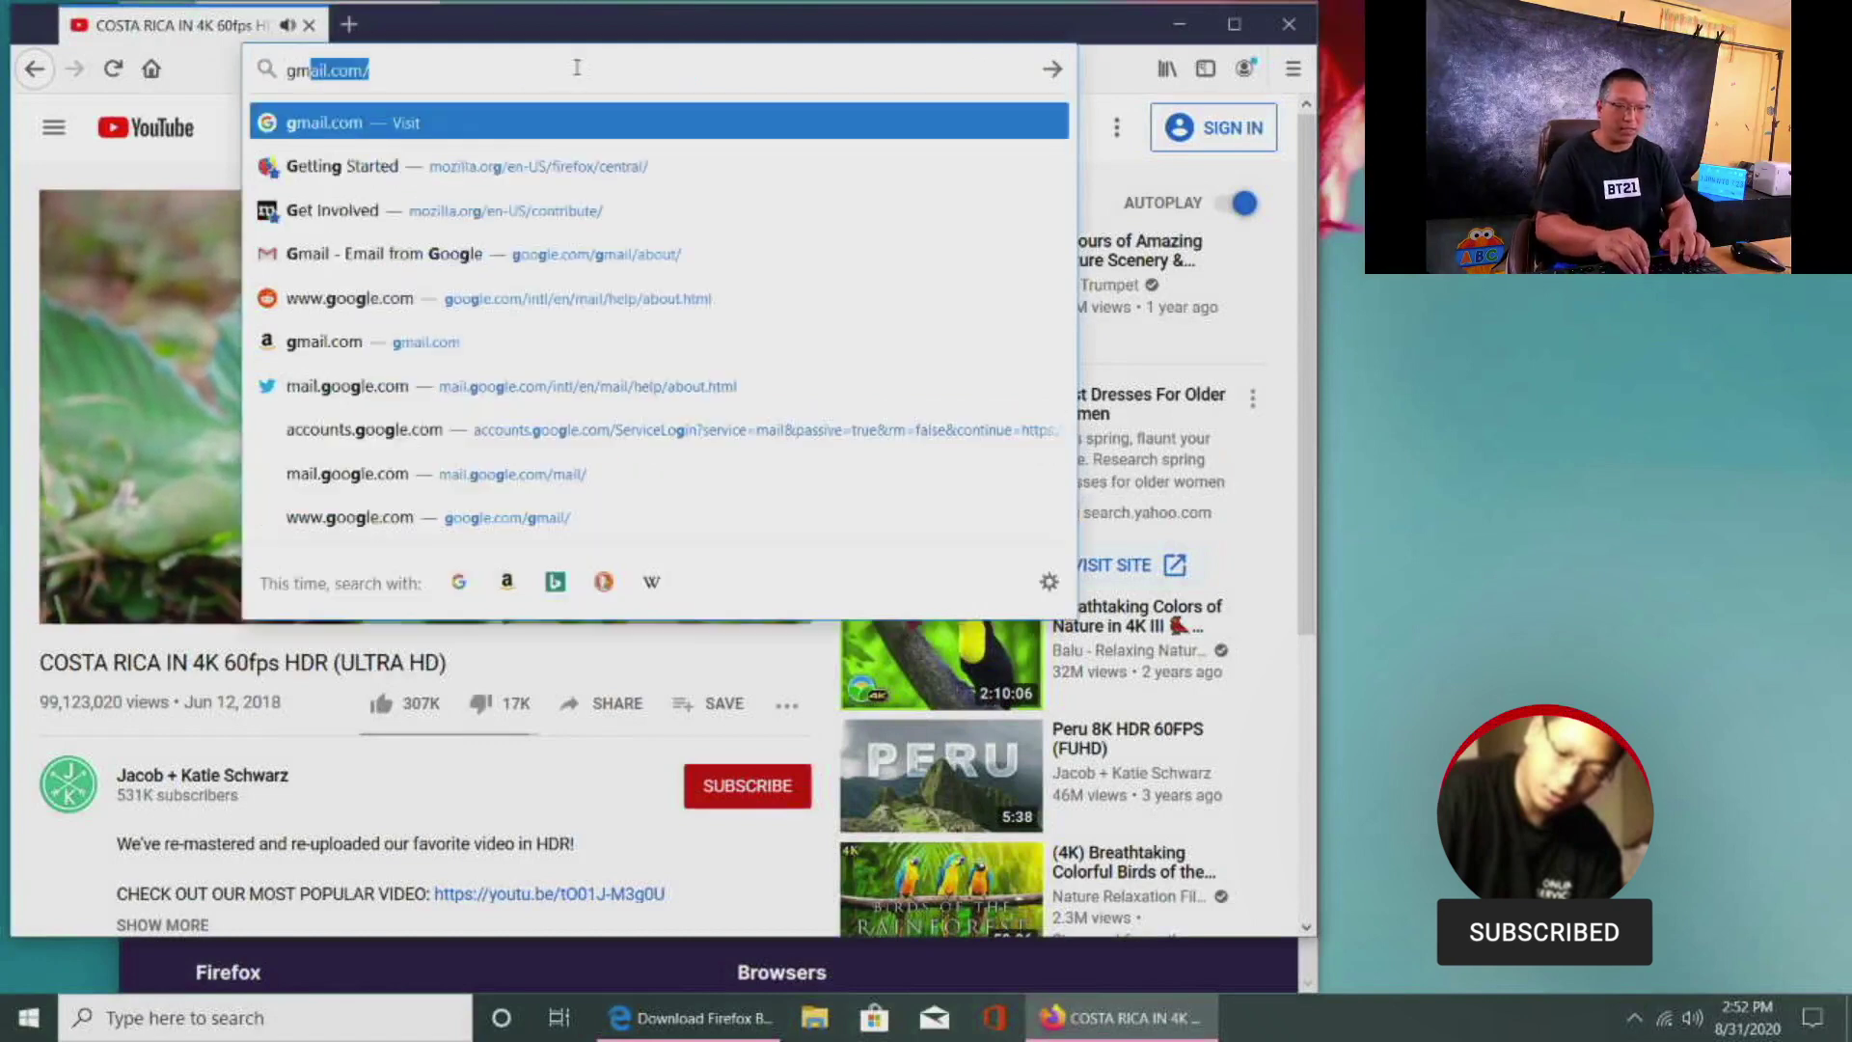
key("Return")
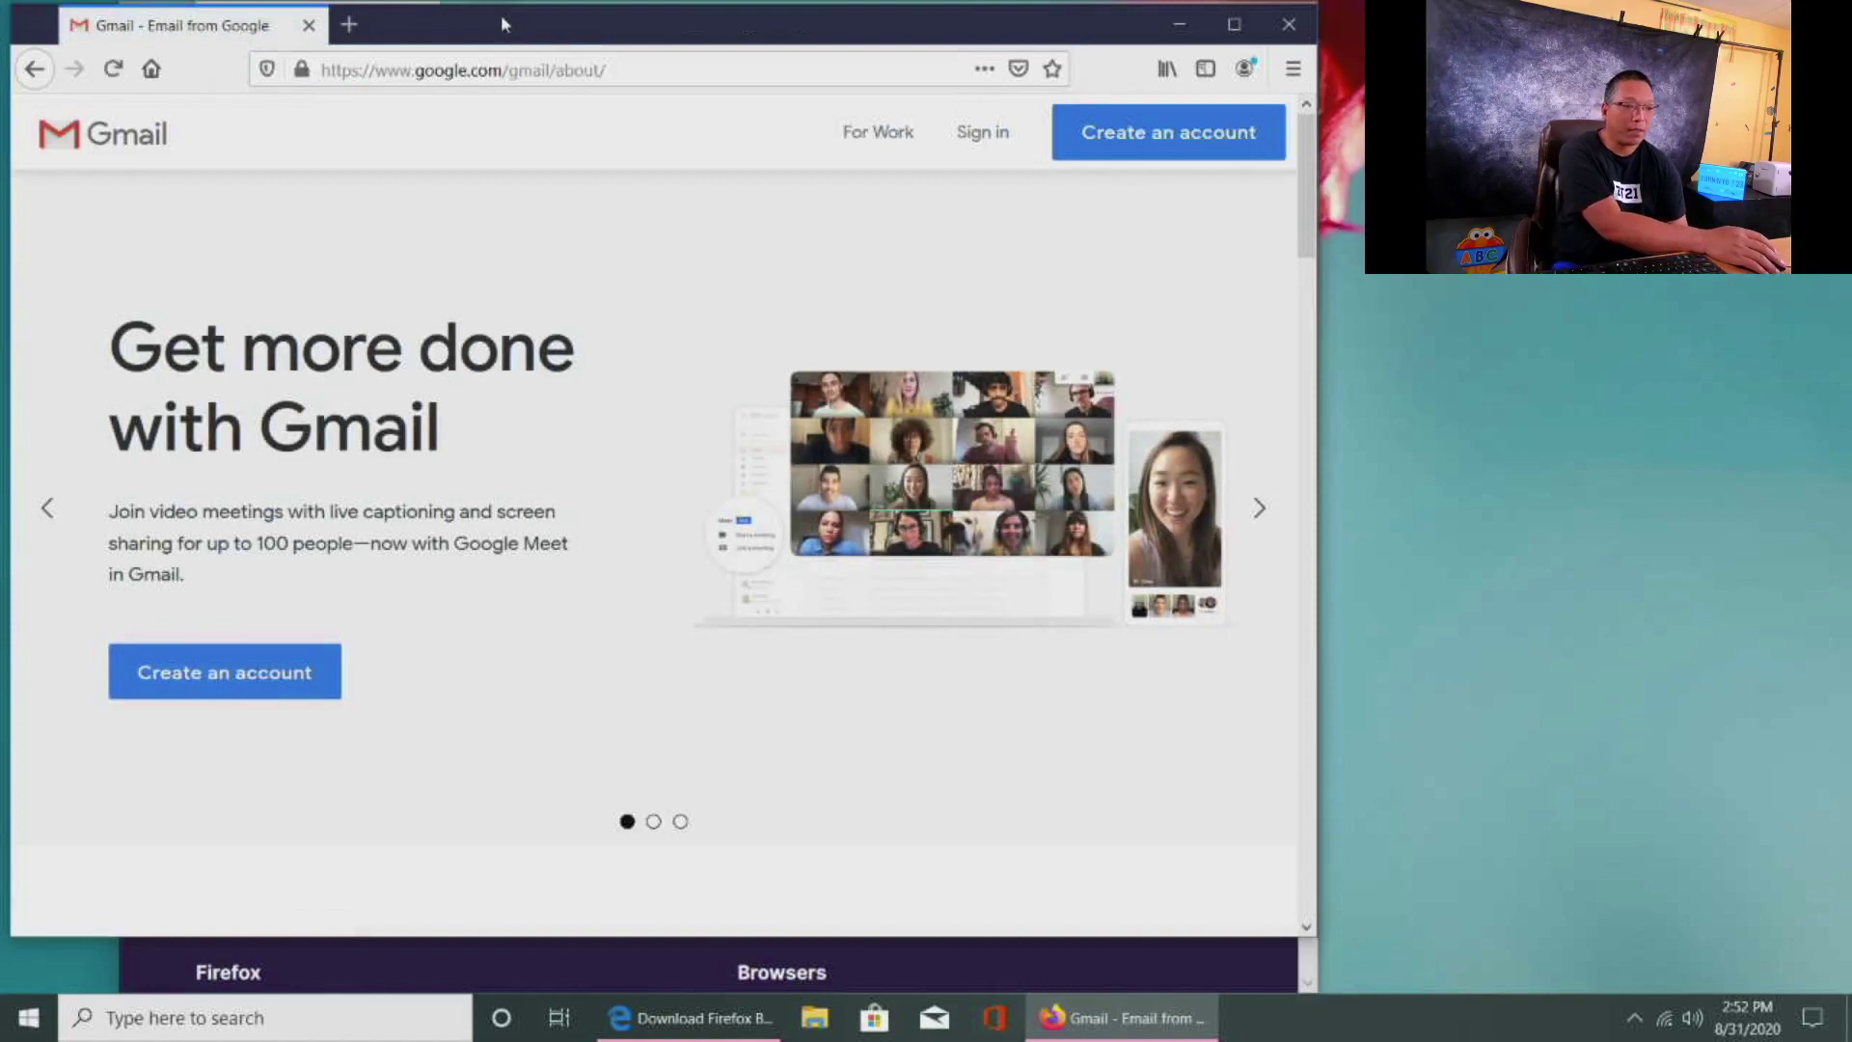
scroll(790, 386, "down", 4)
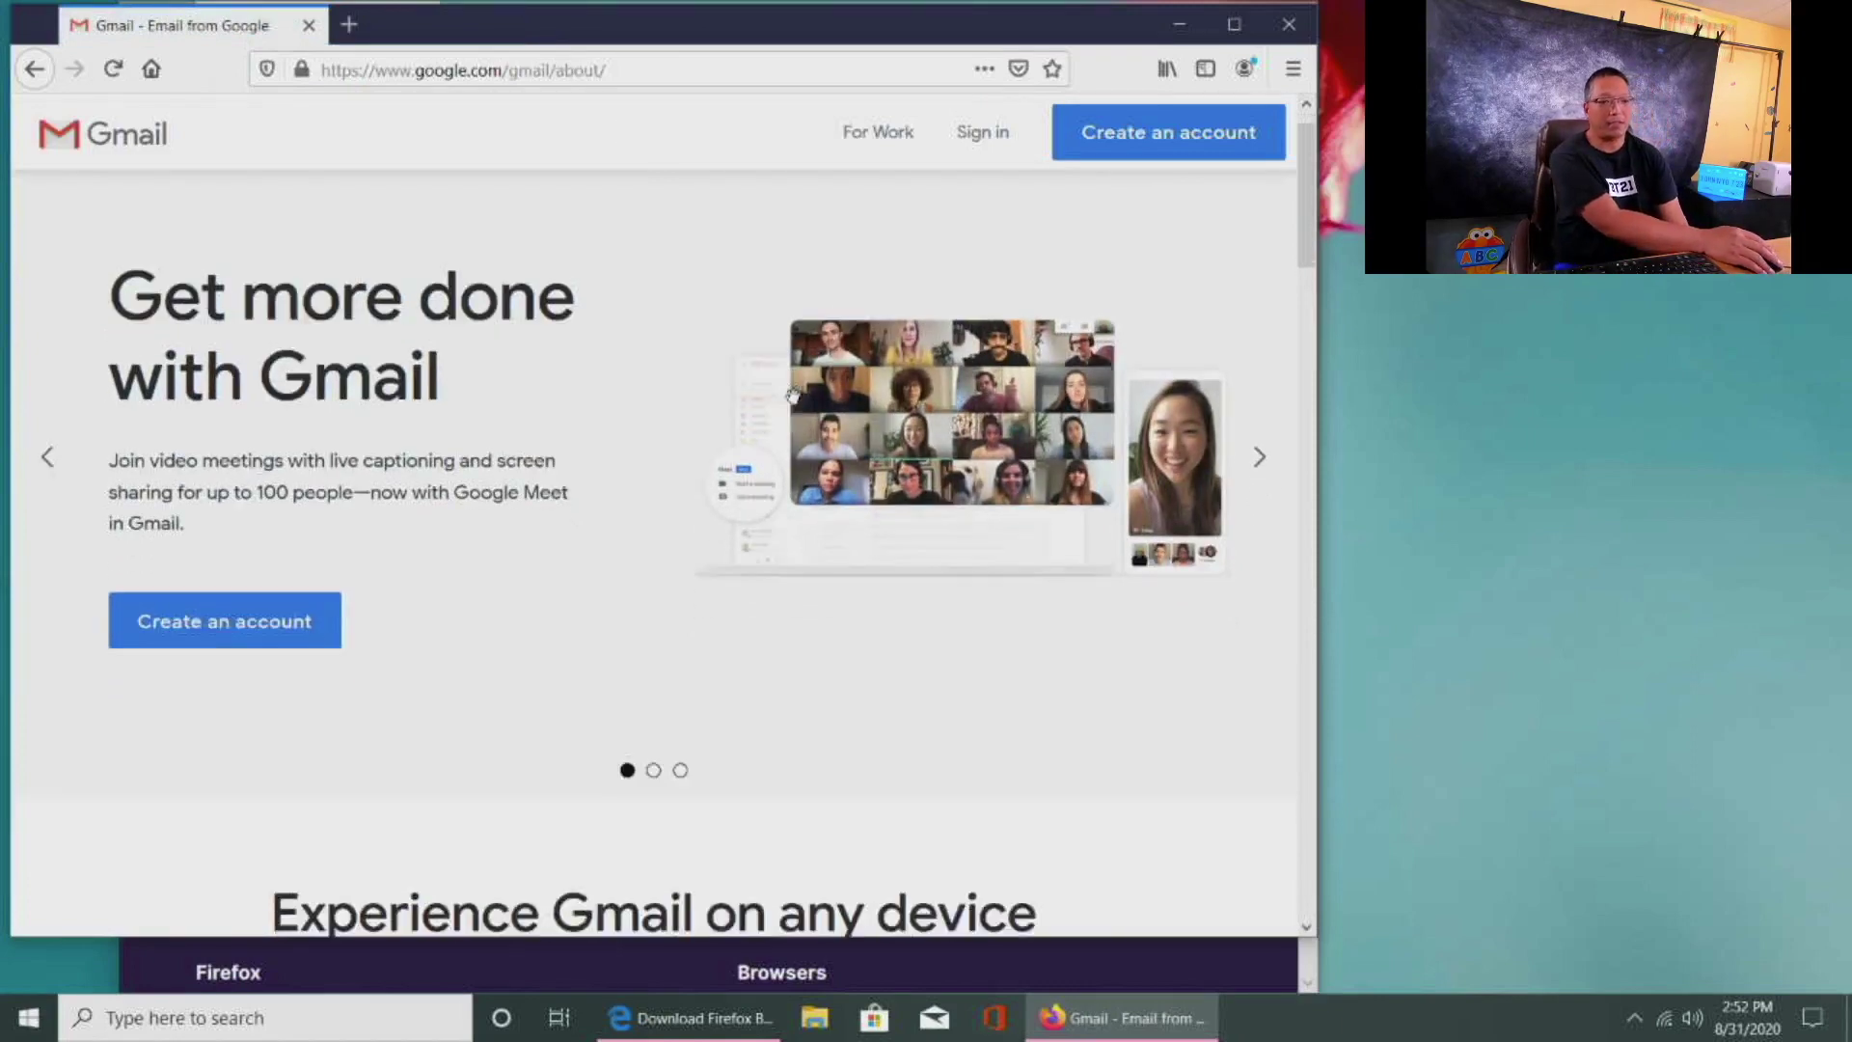
scroll(797, 371, "down", 6)
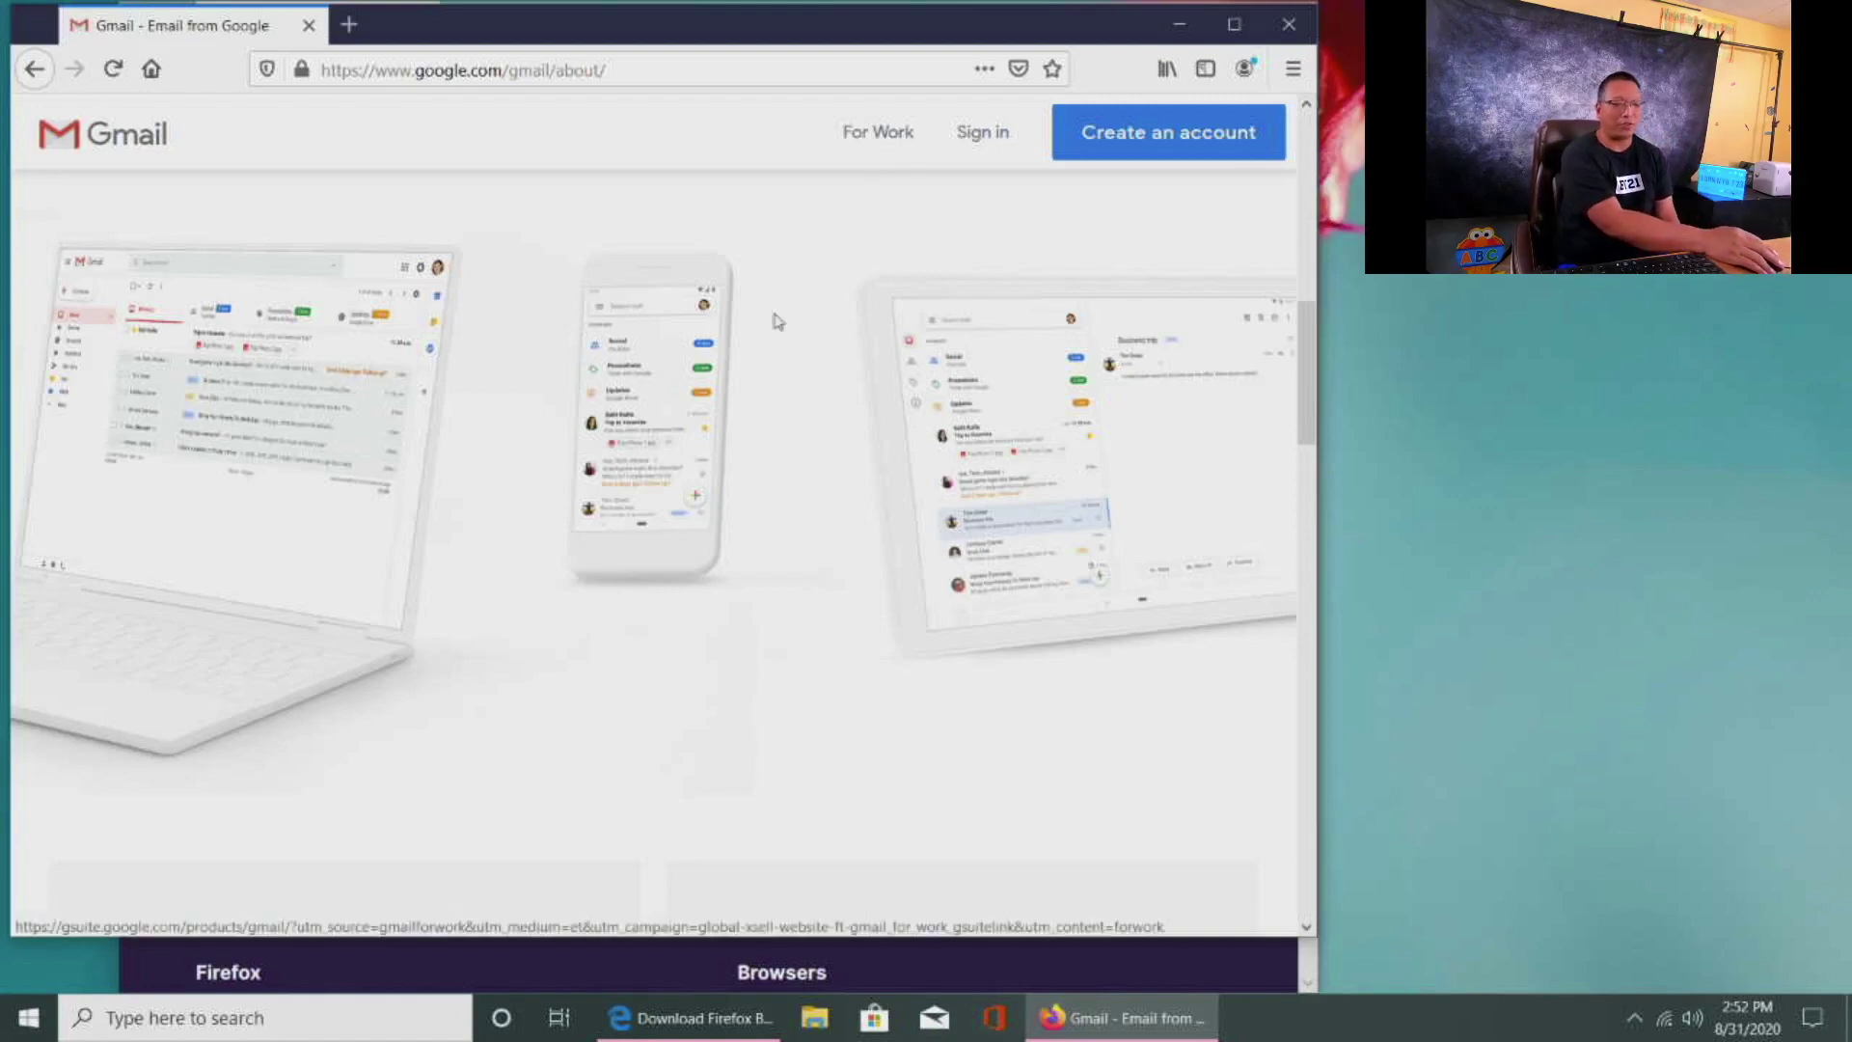
scroll(773, 397, "down", 7)
scroll(797, 366, "down", 2)
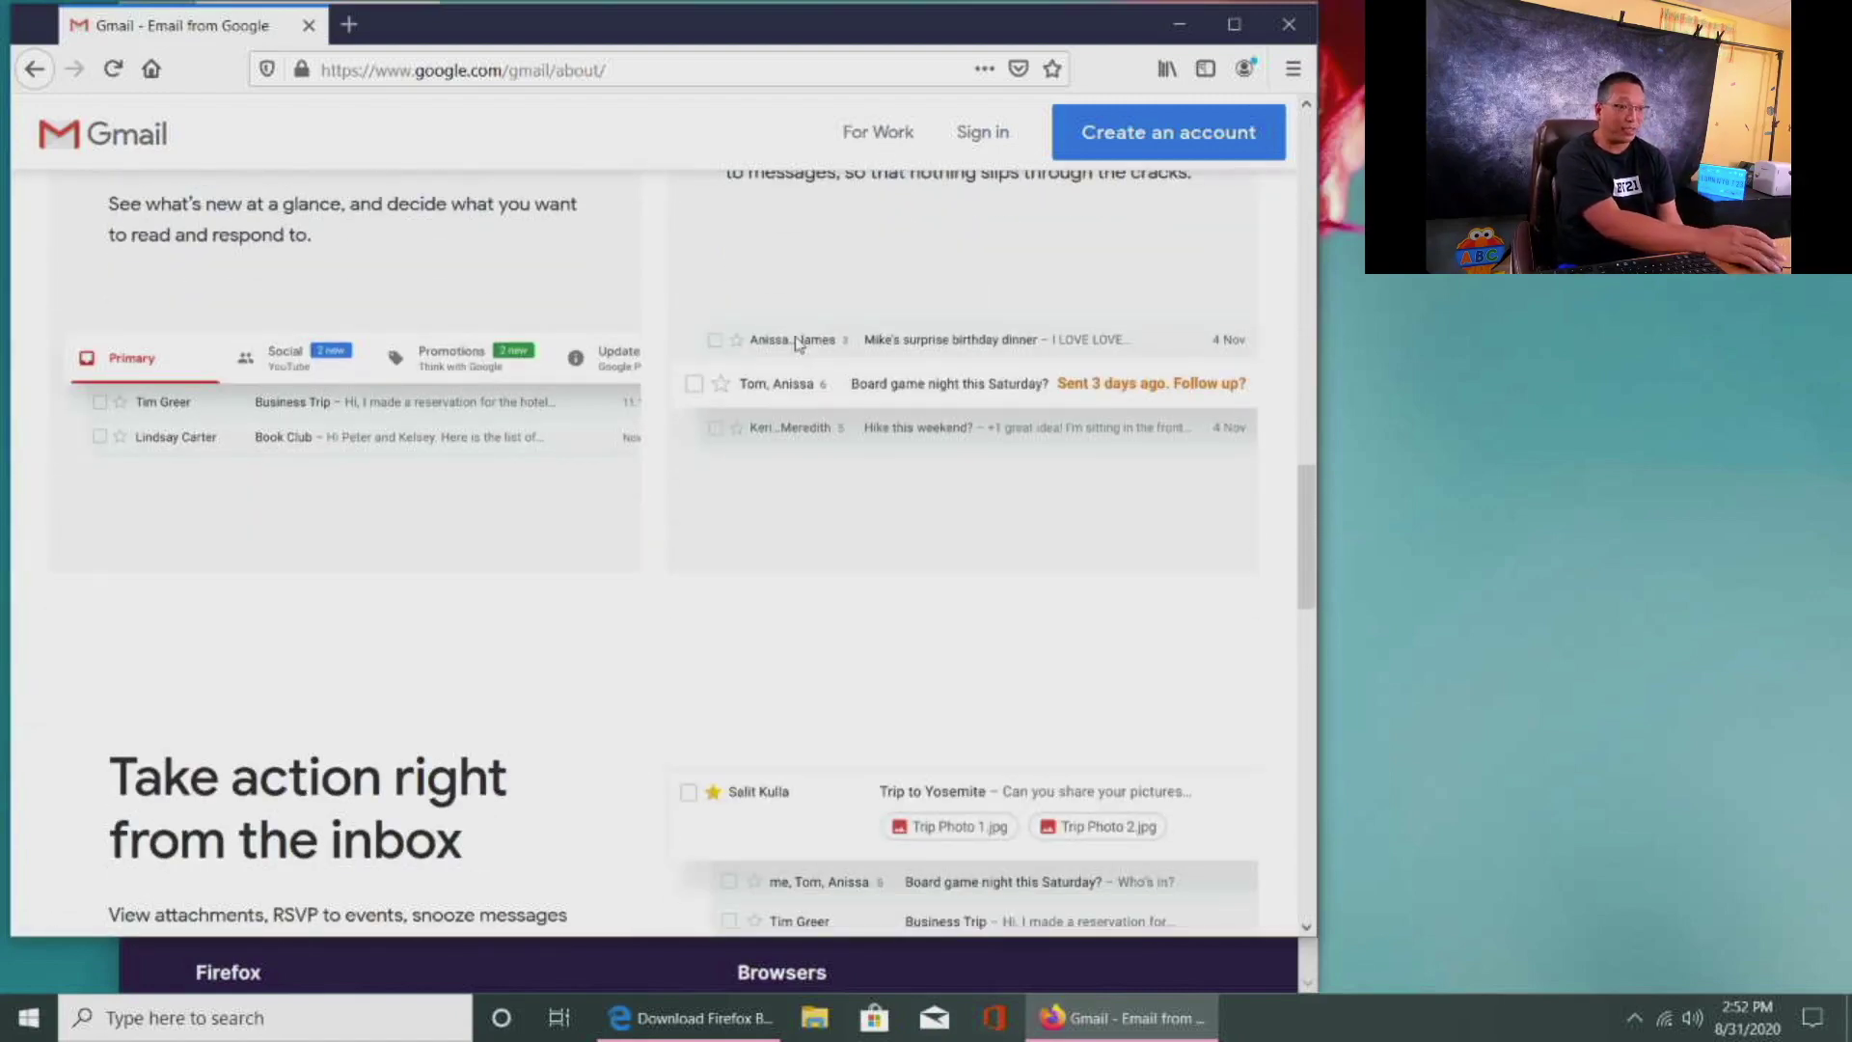
scroll(797, 344, "up", 9)
scroll(695, 270, "up", 6)
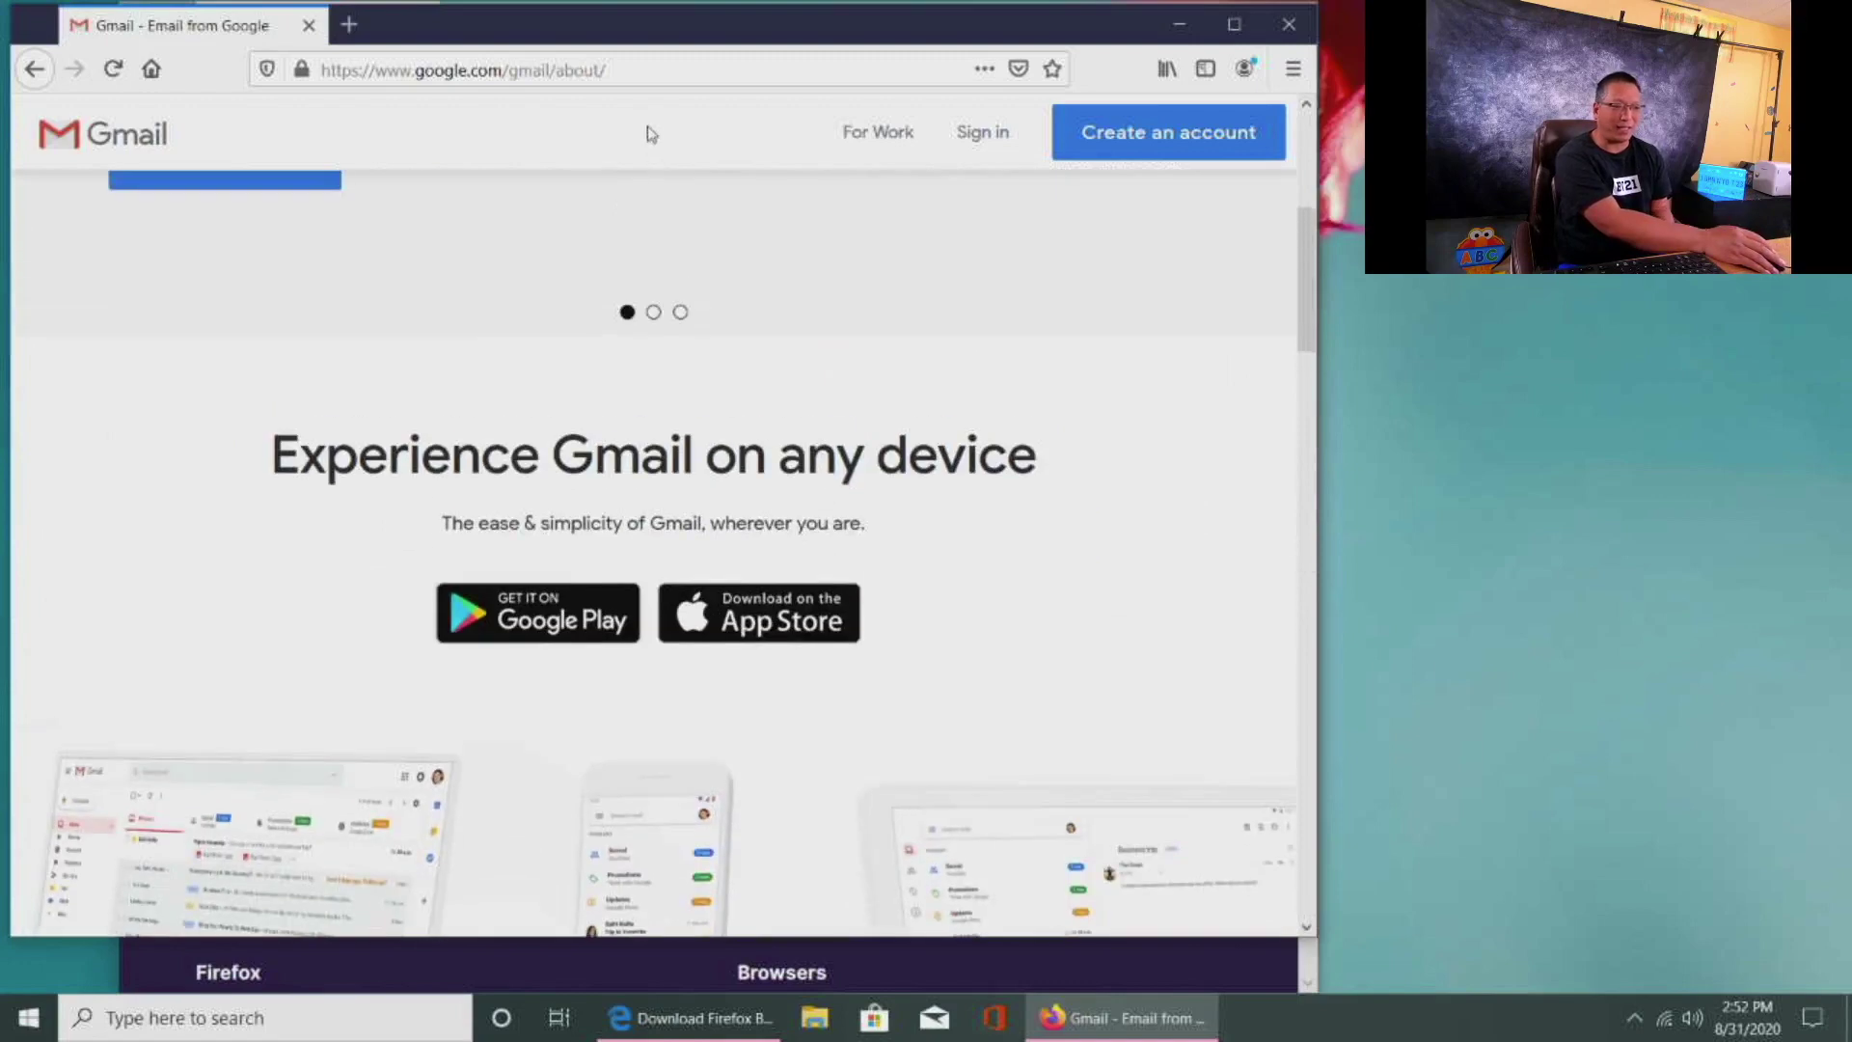
left_click(655, 77)
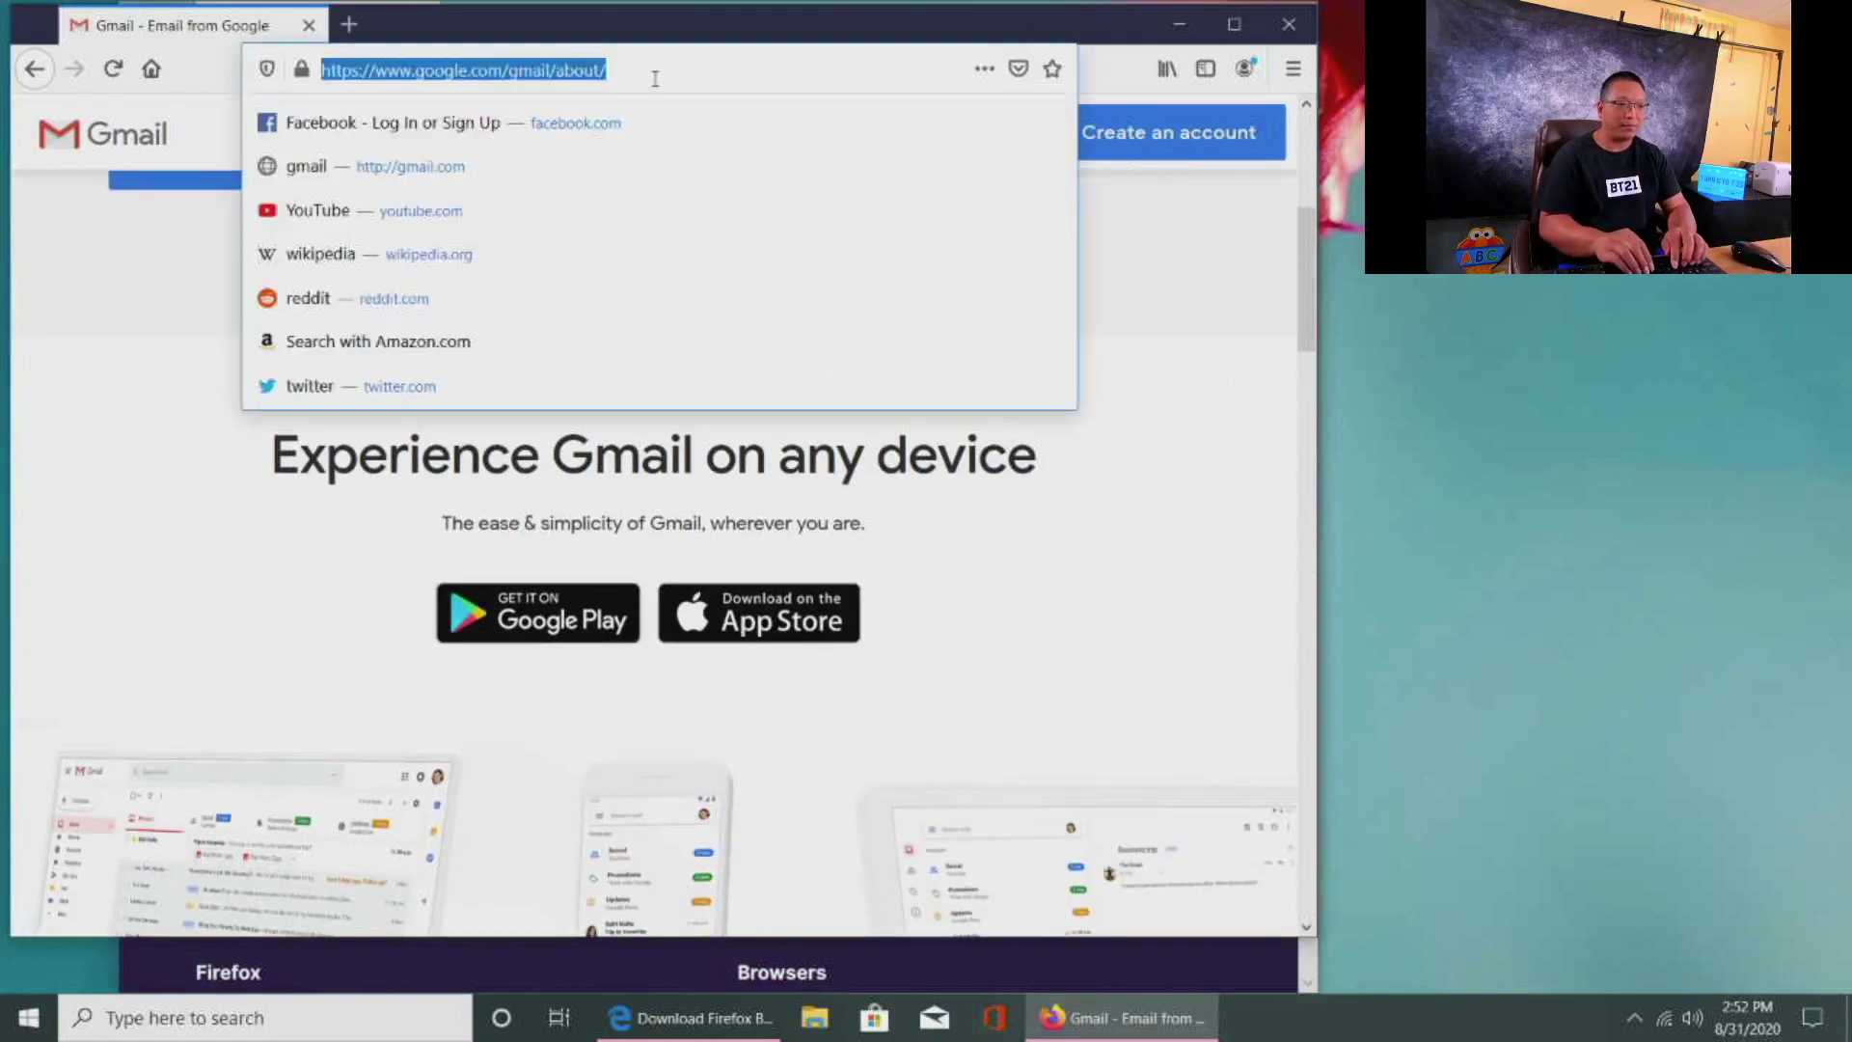
Load amazon.com and browse down and back up its home page.
type("amazon.com")
key("Return")
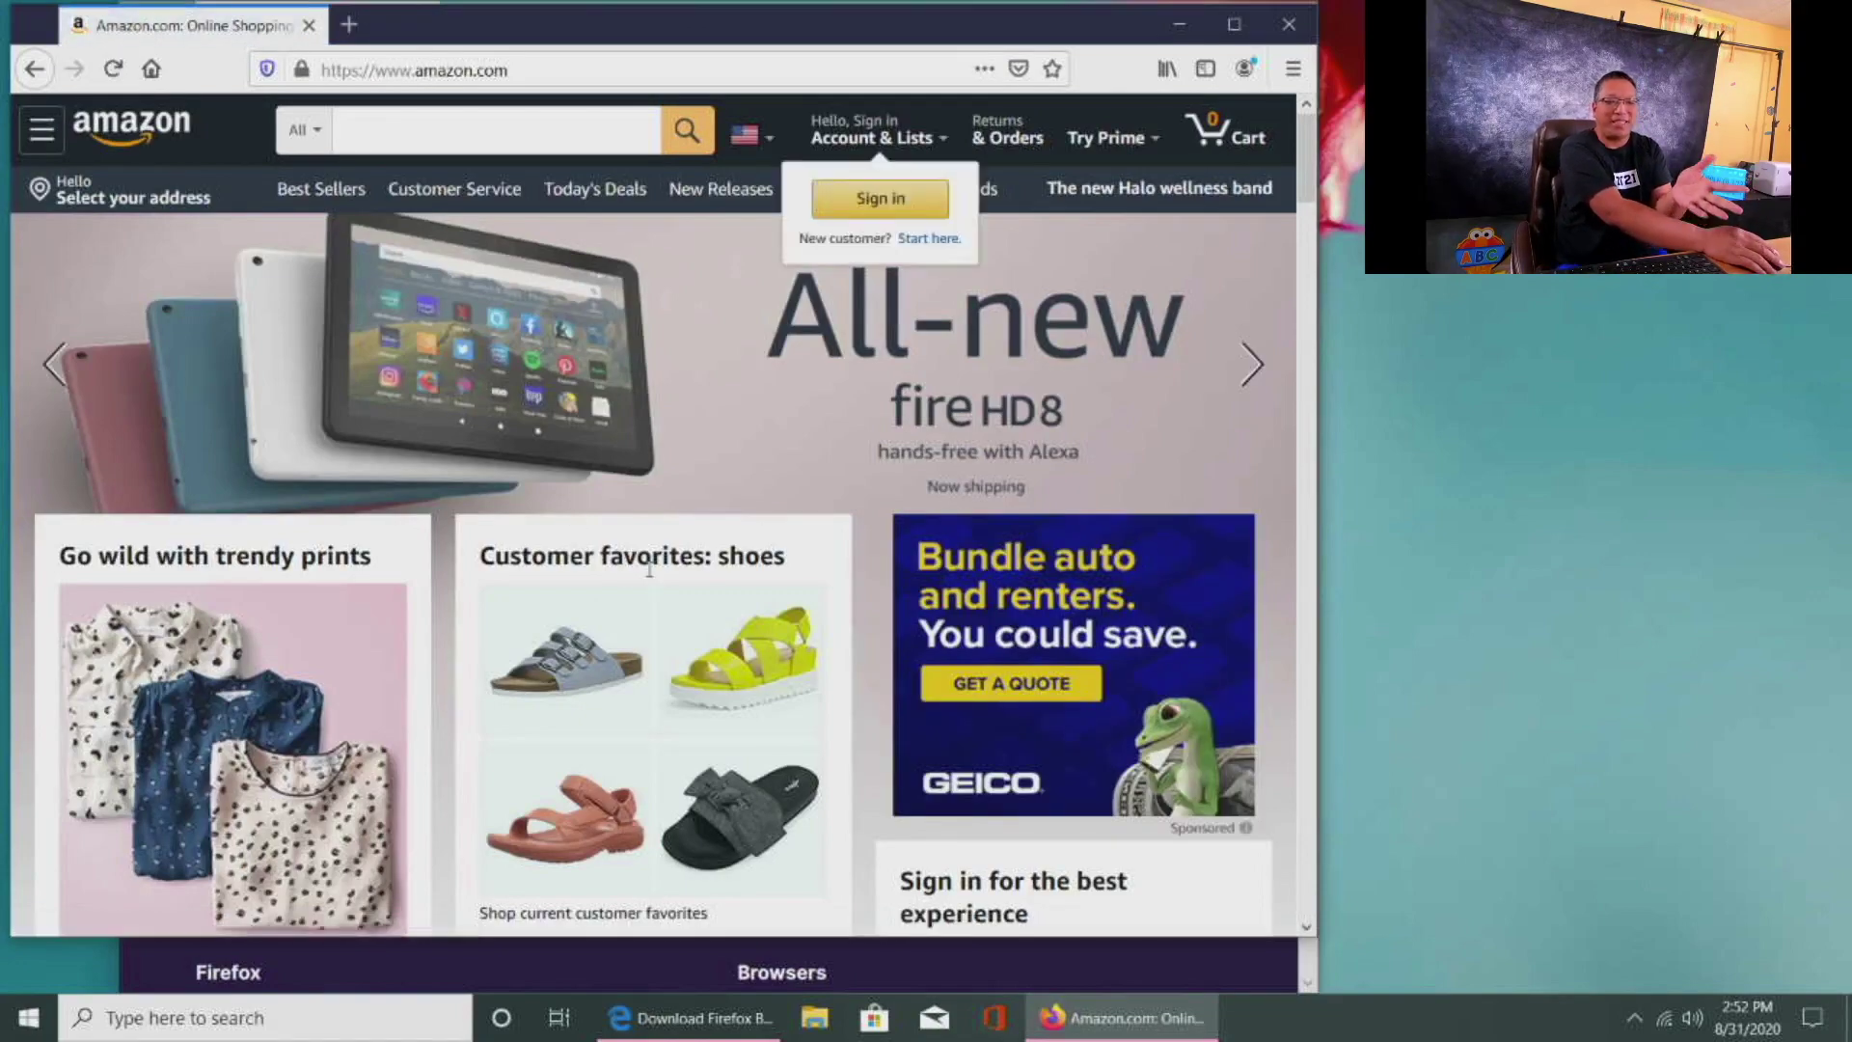
scroll(733, 560, "down", 10)
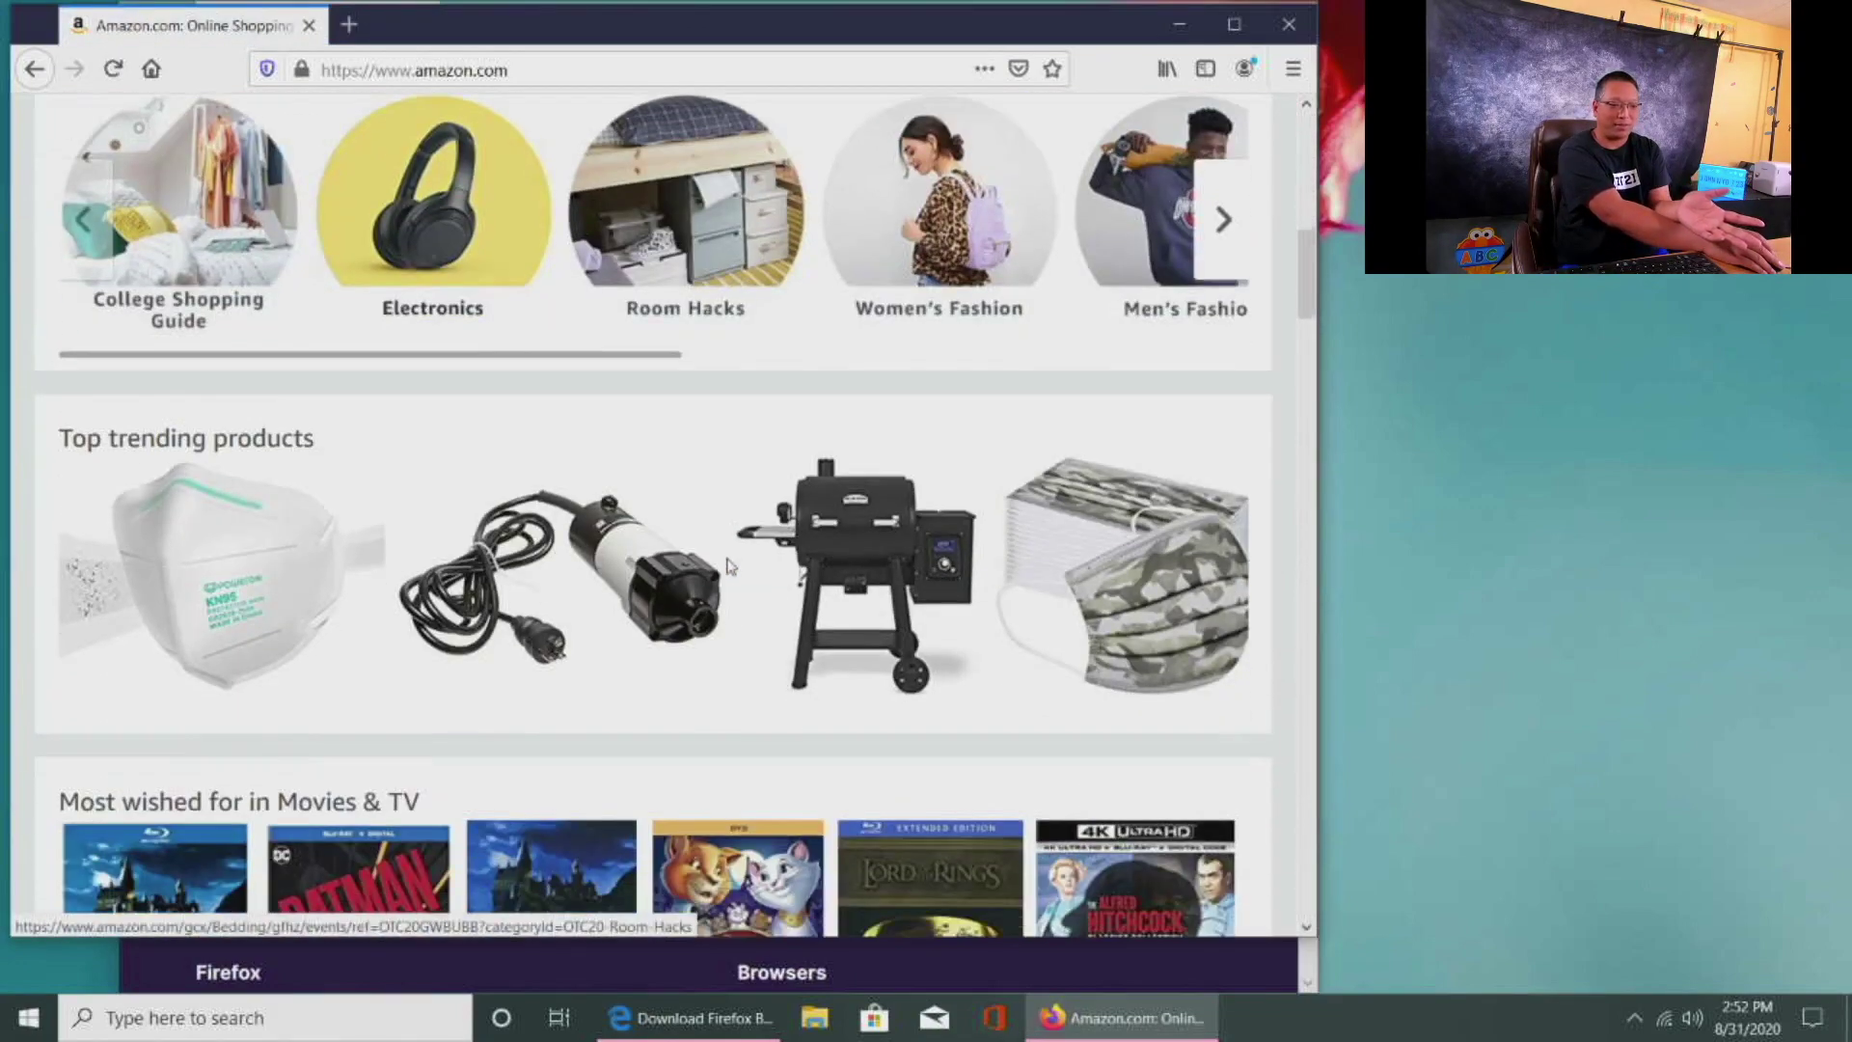
scroll(730, 559, "down", 5)
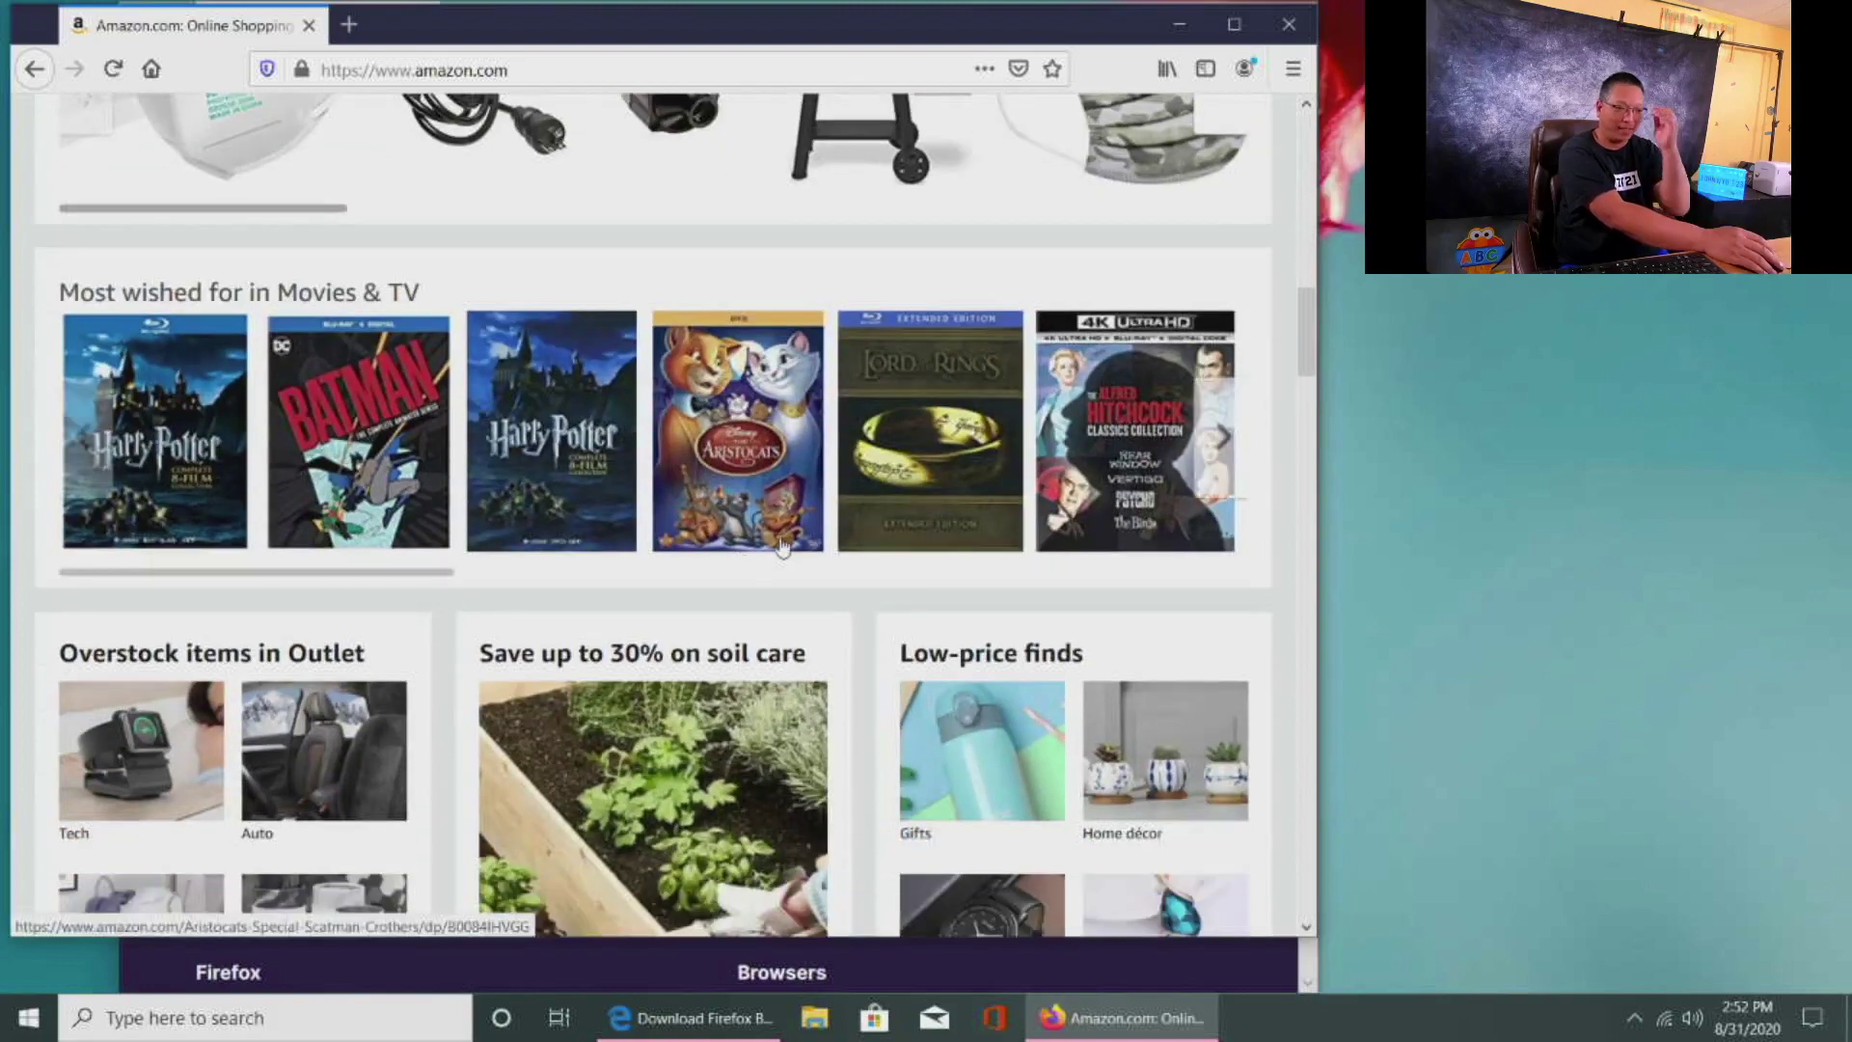
scroll(781, 546, "up", 10)
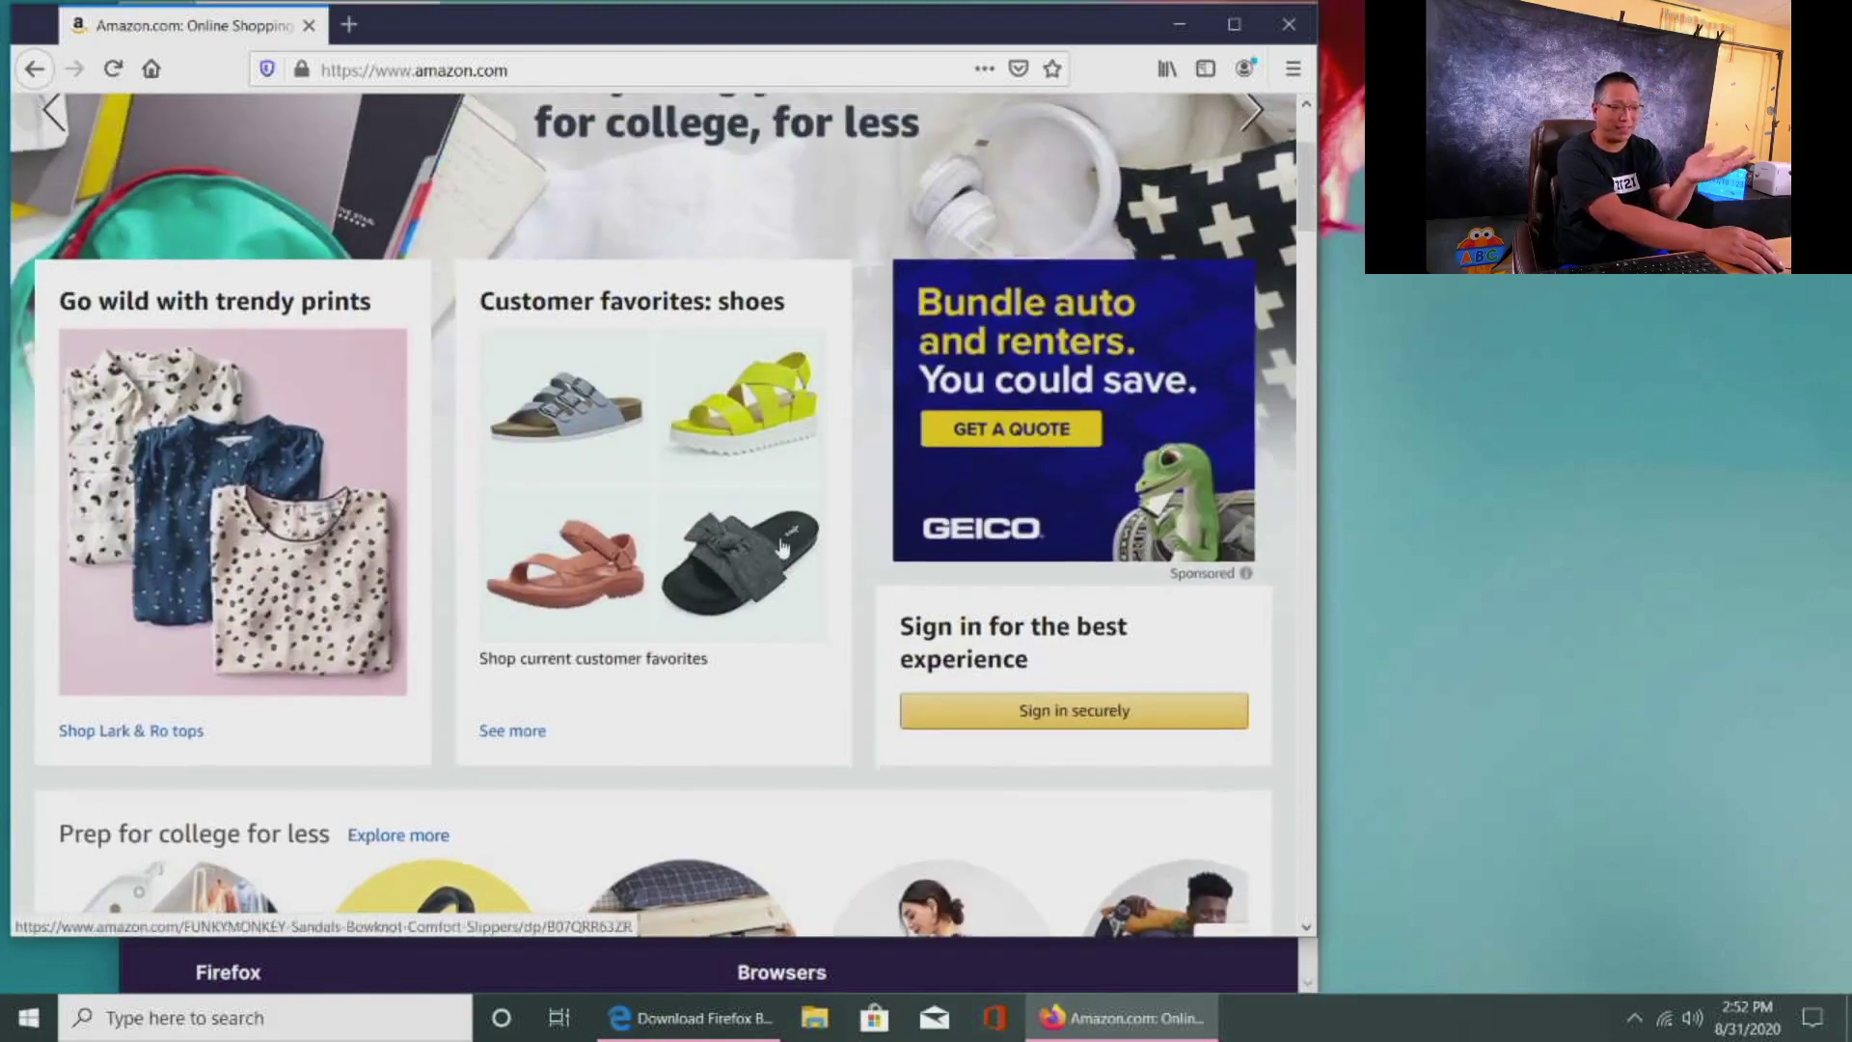
scroll(782, 546, "up", 3)
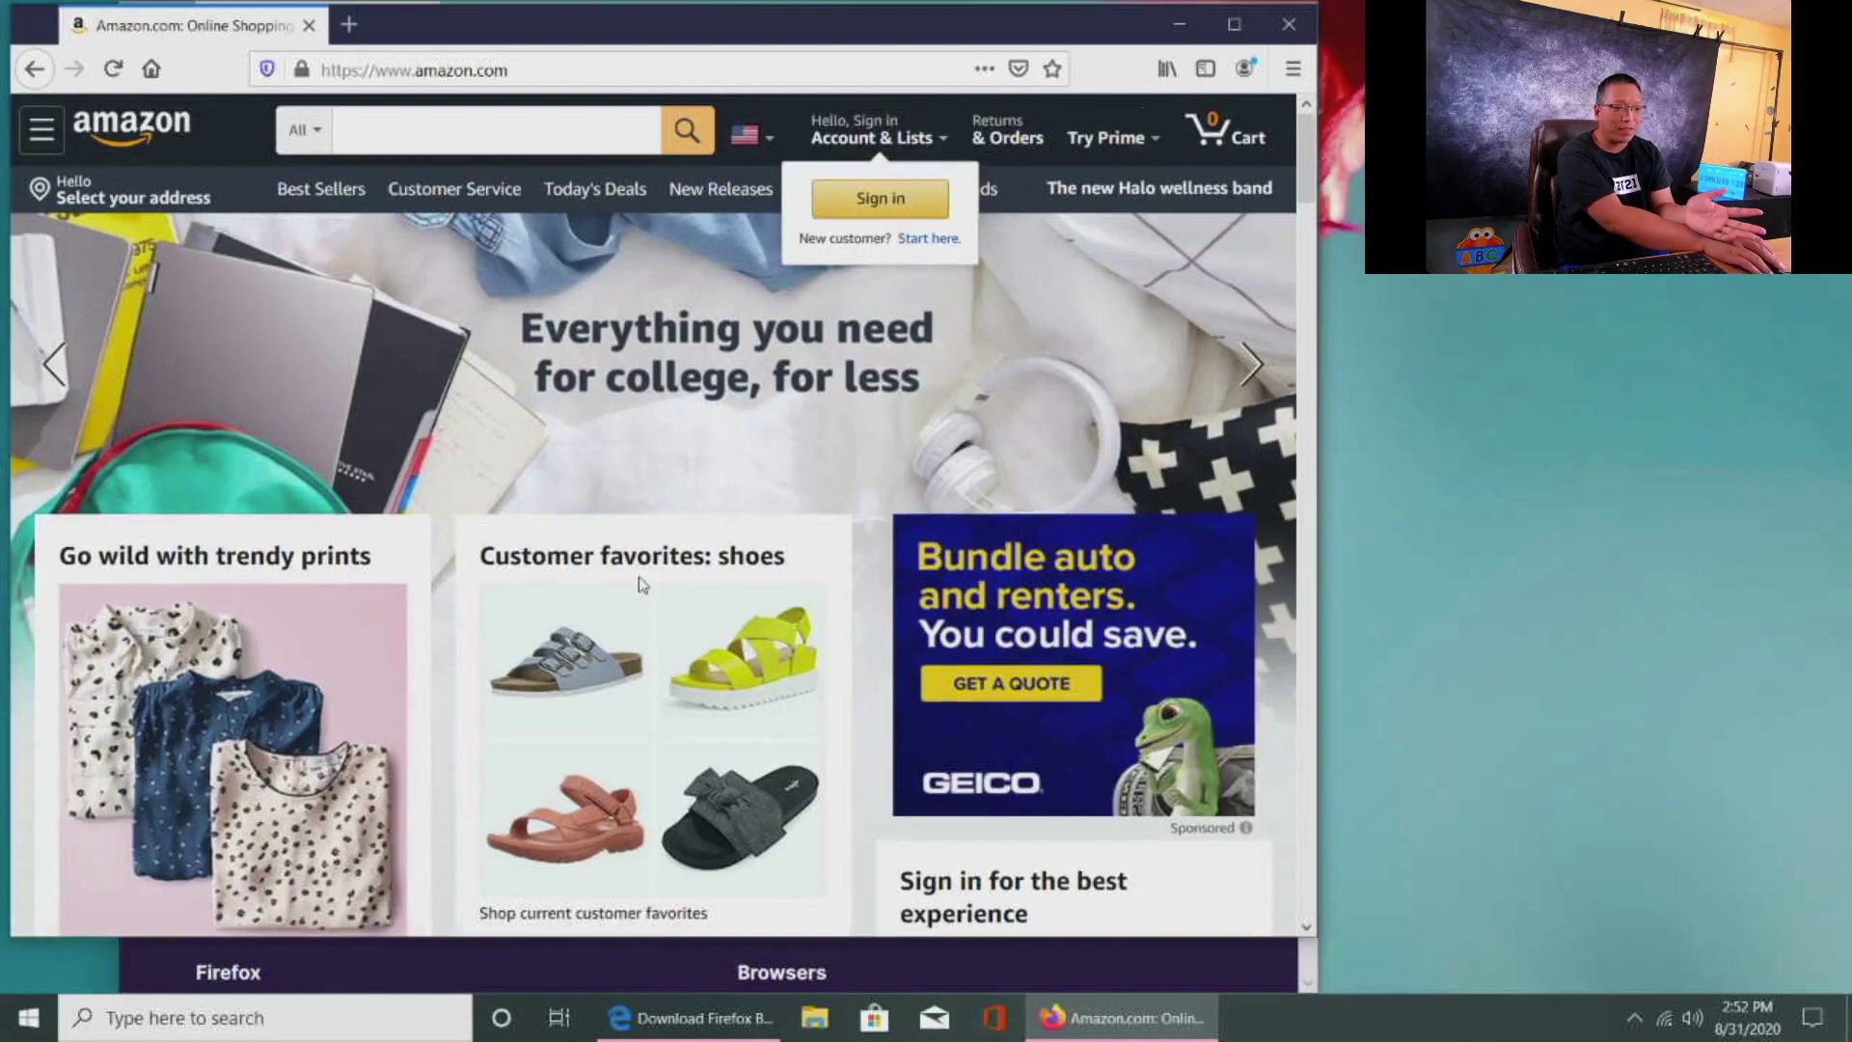
Open the CUSHIONAIRE Lela Cork Footbed Sandal page and view it in black, then Gold.
left_click(558, 655)
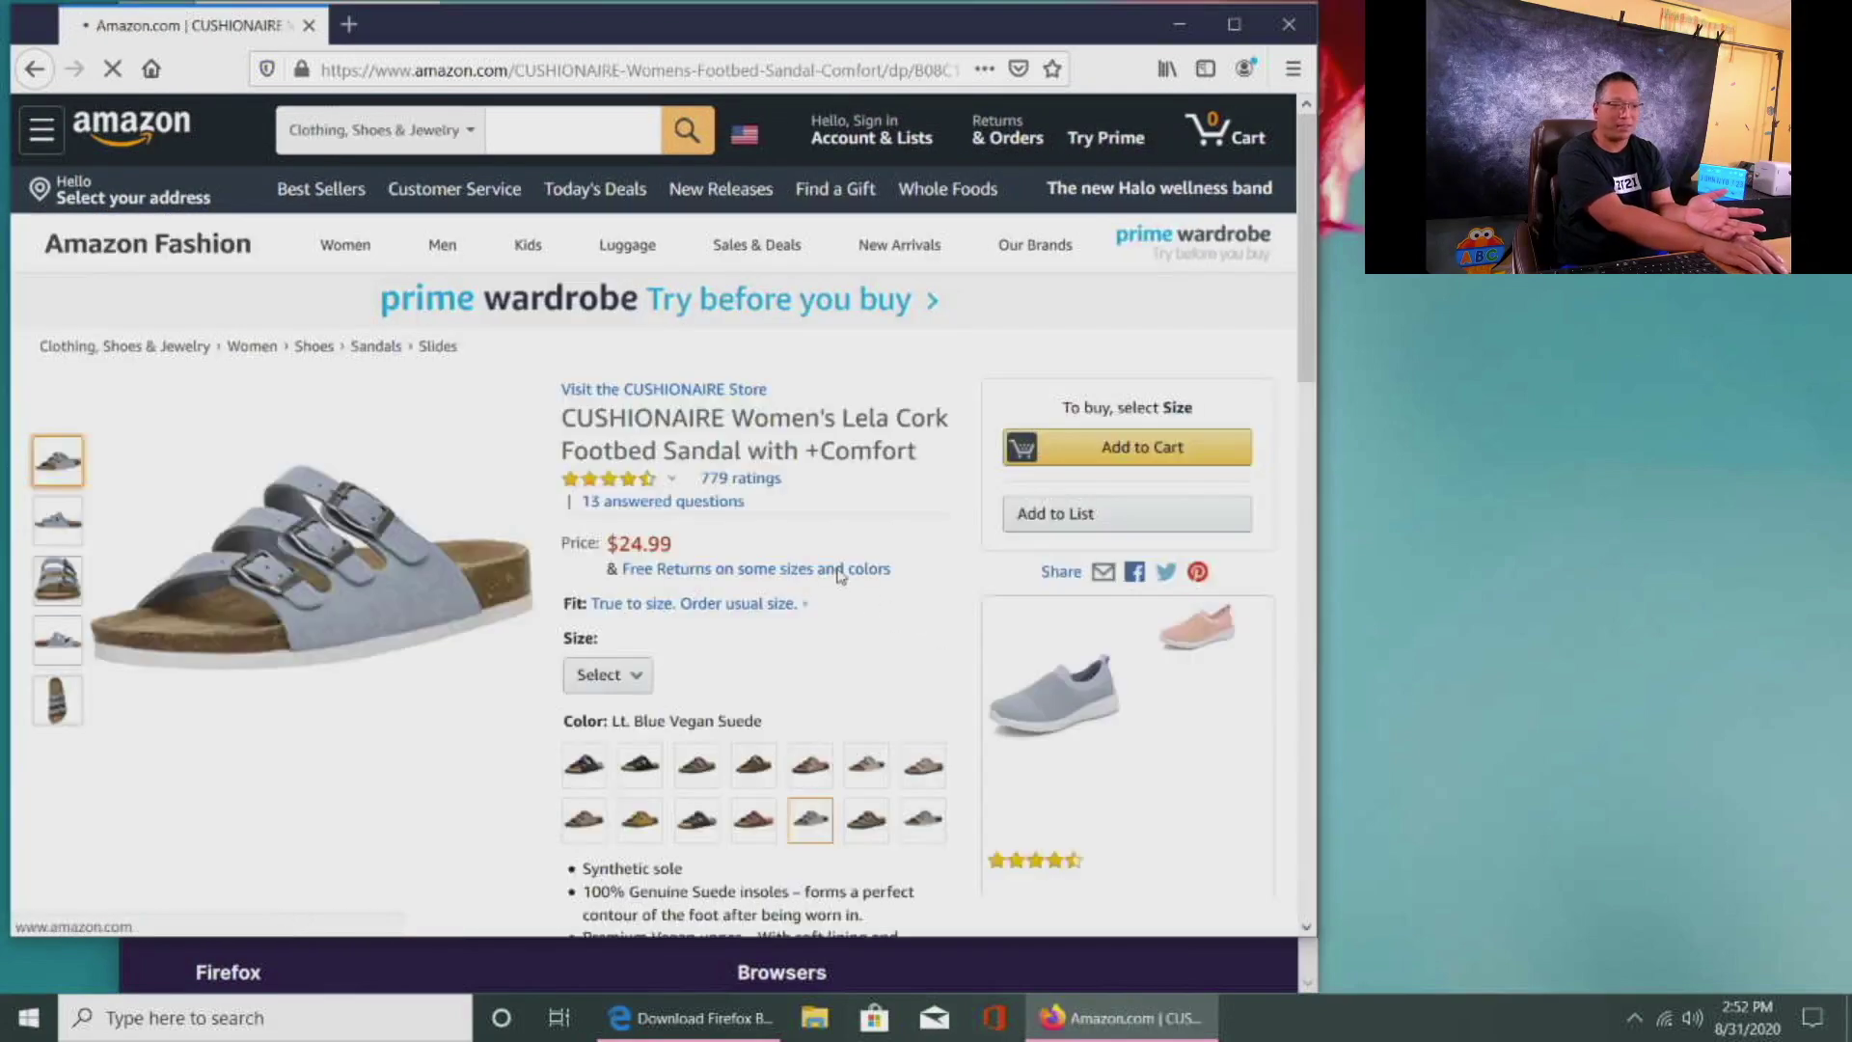
scroll(839, 576, "down", 10)
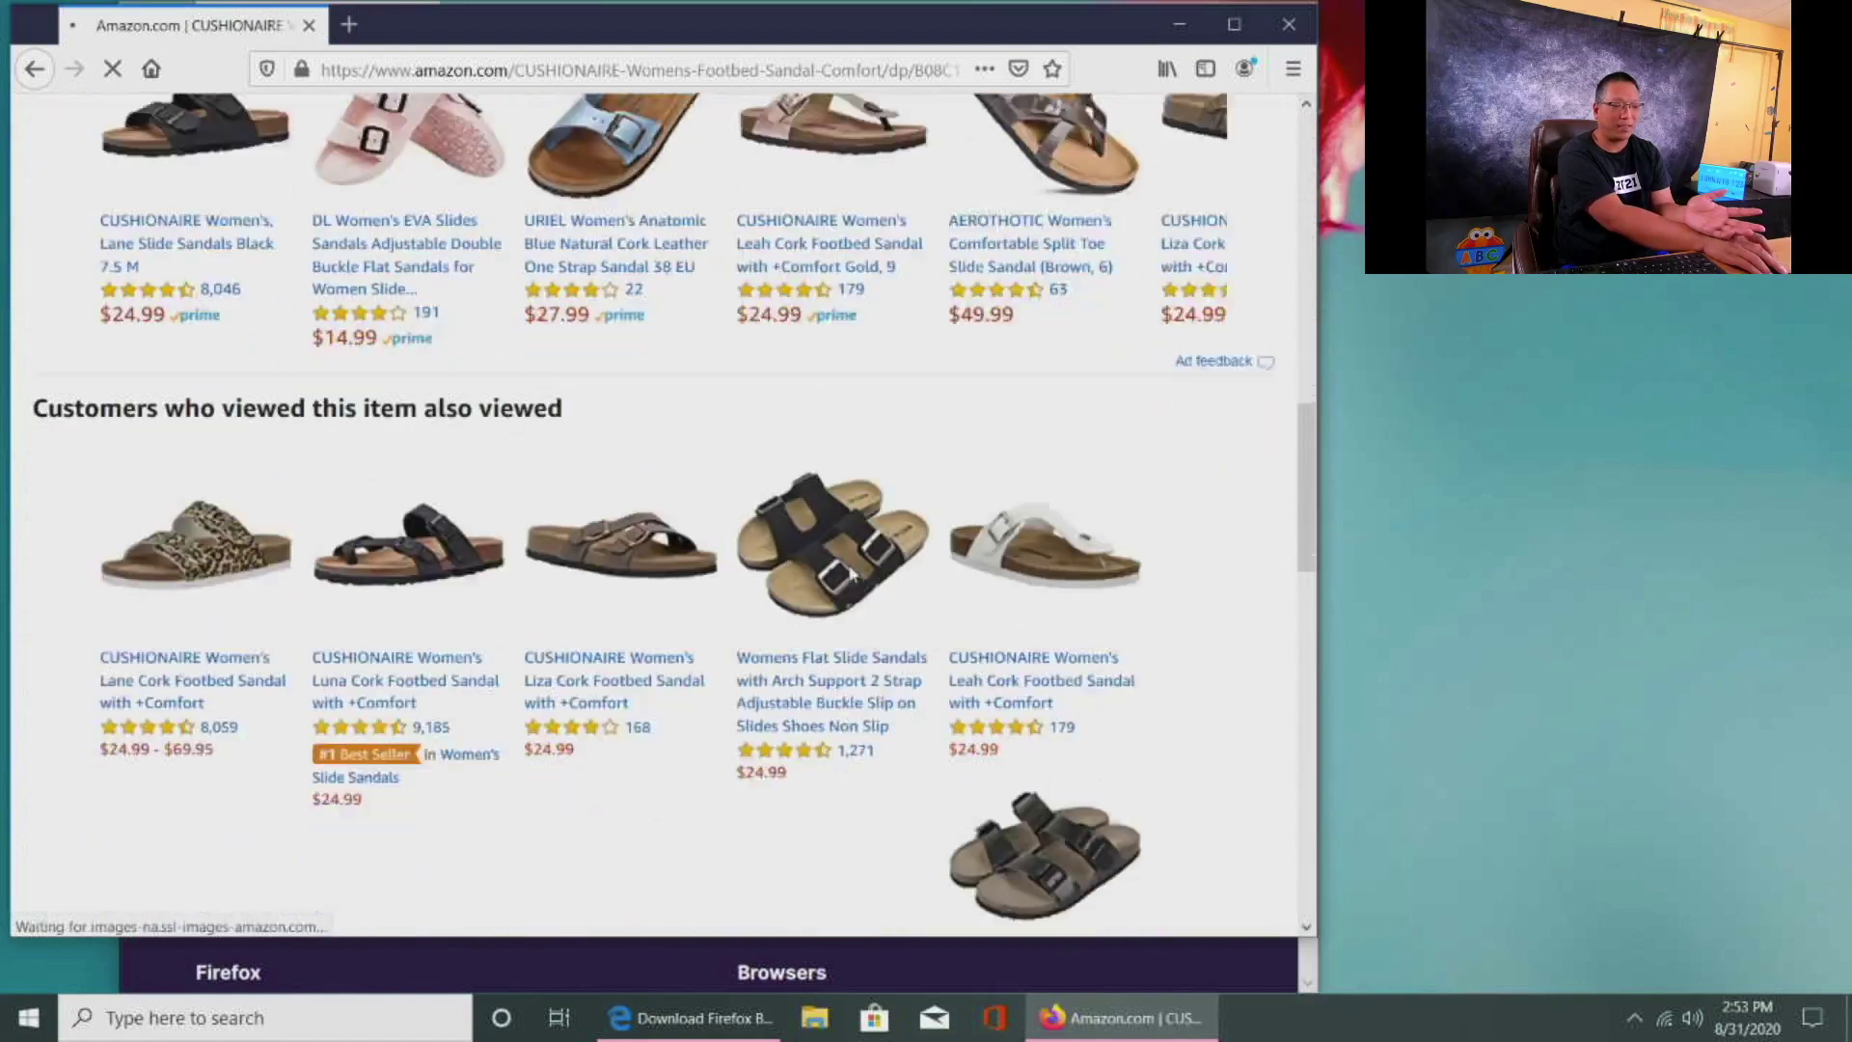
scroll(849, 576, "up", 10)
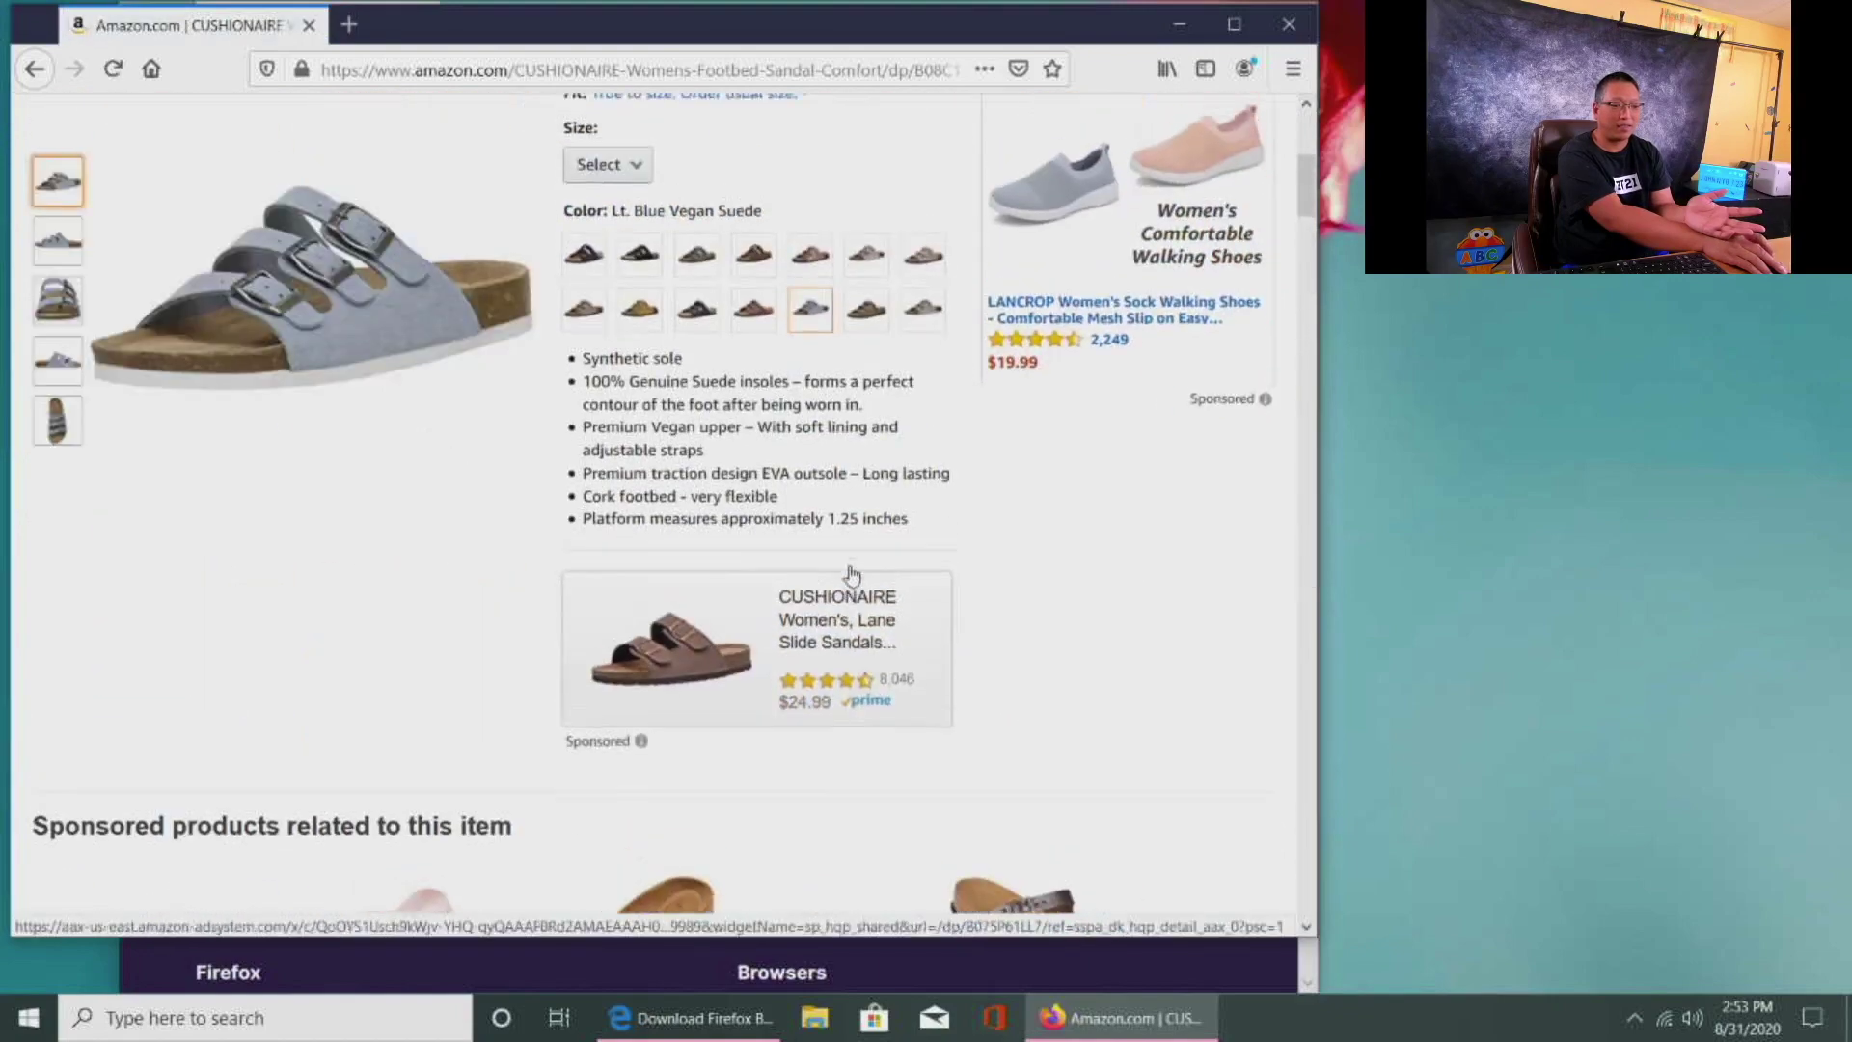
scroll(851, 576, "up", 3)
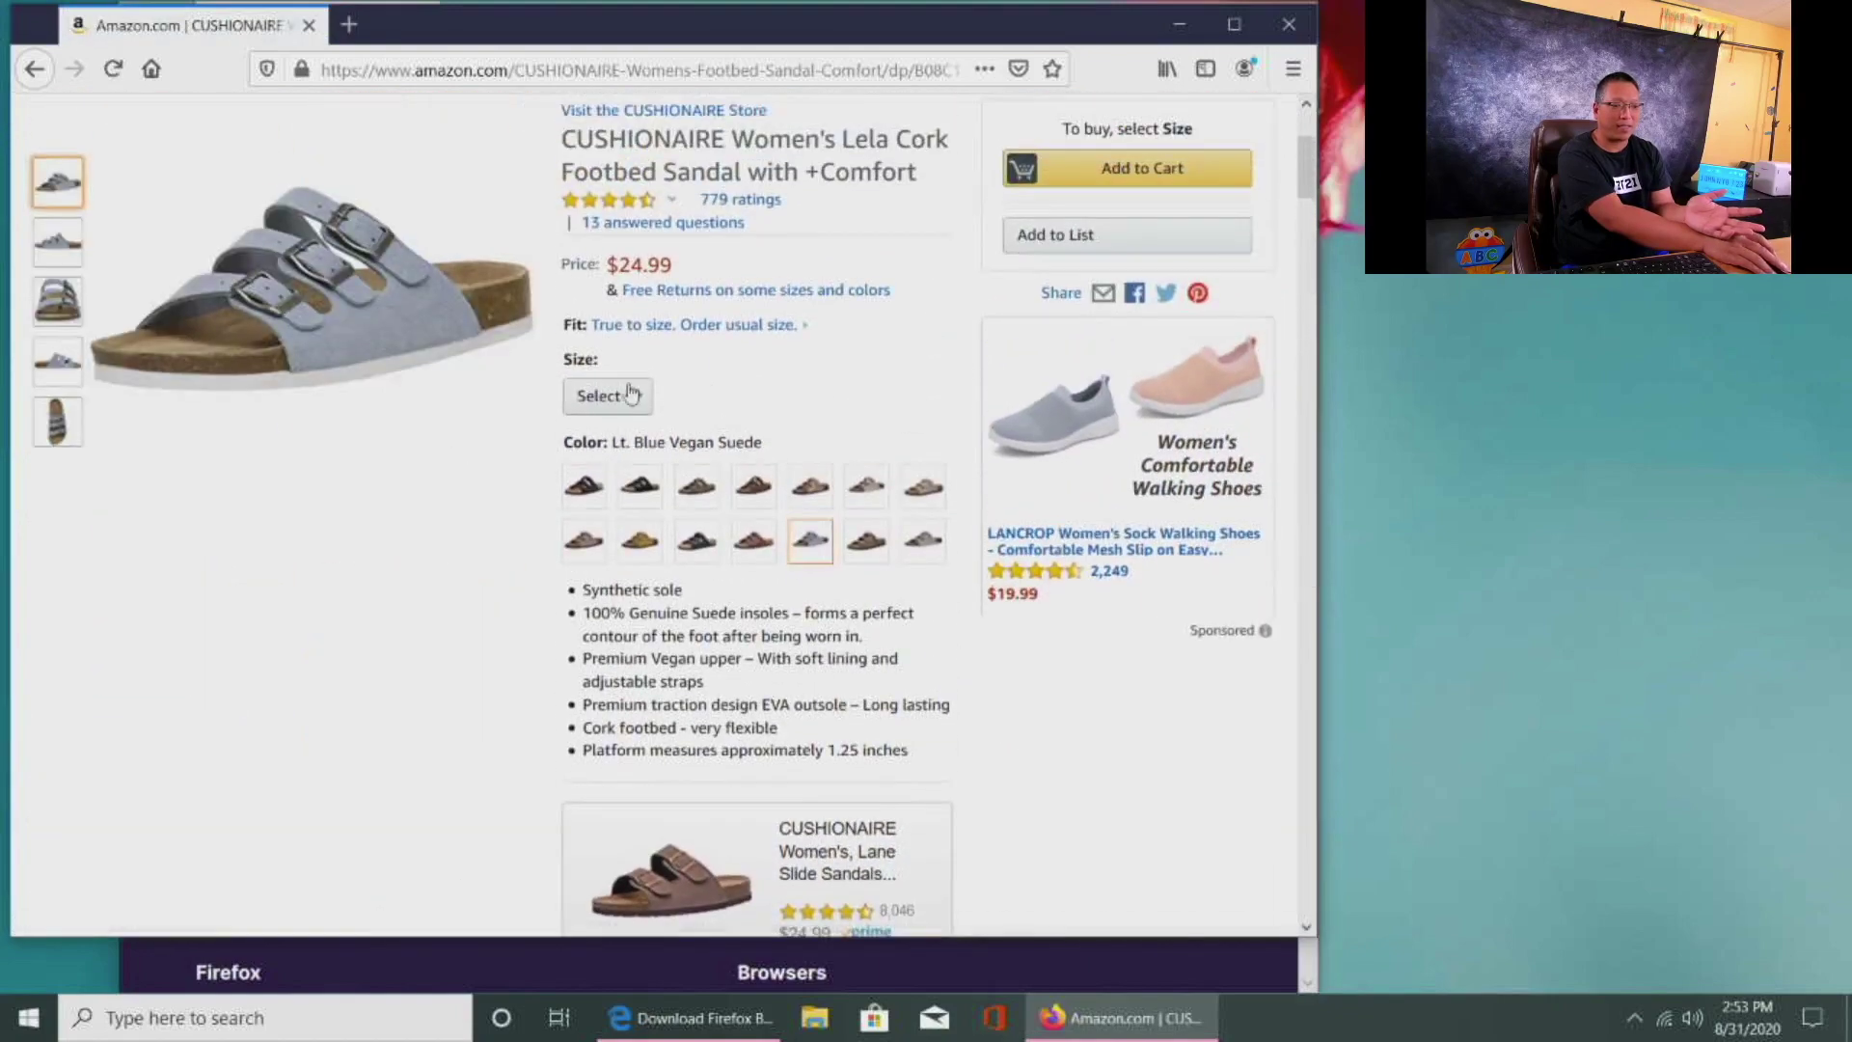
left_click(641, 494)
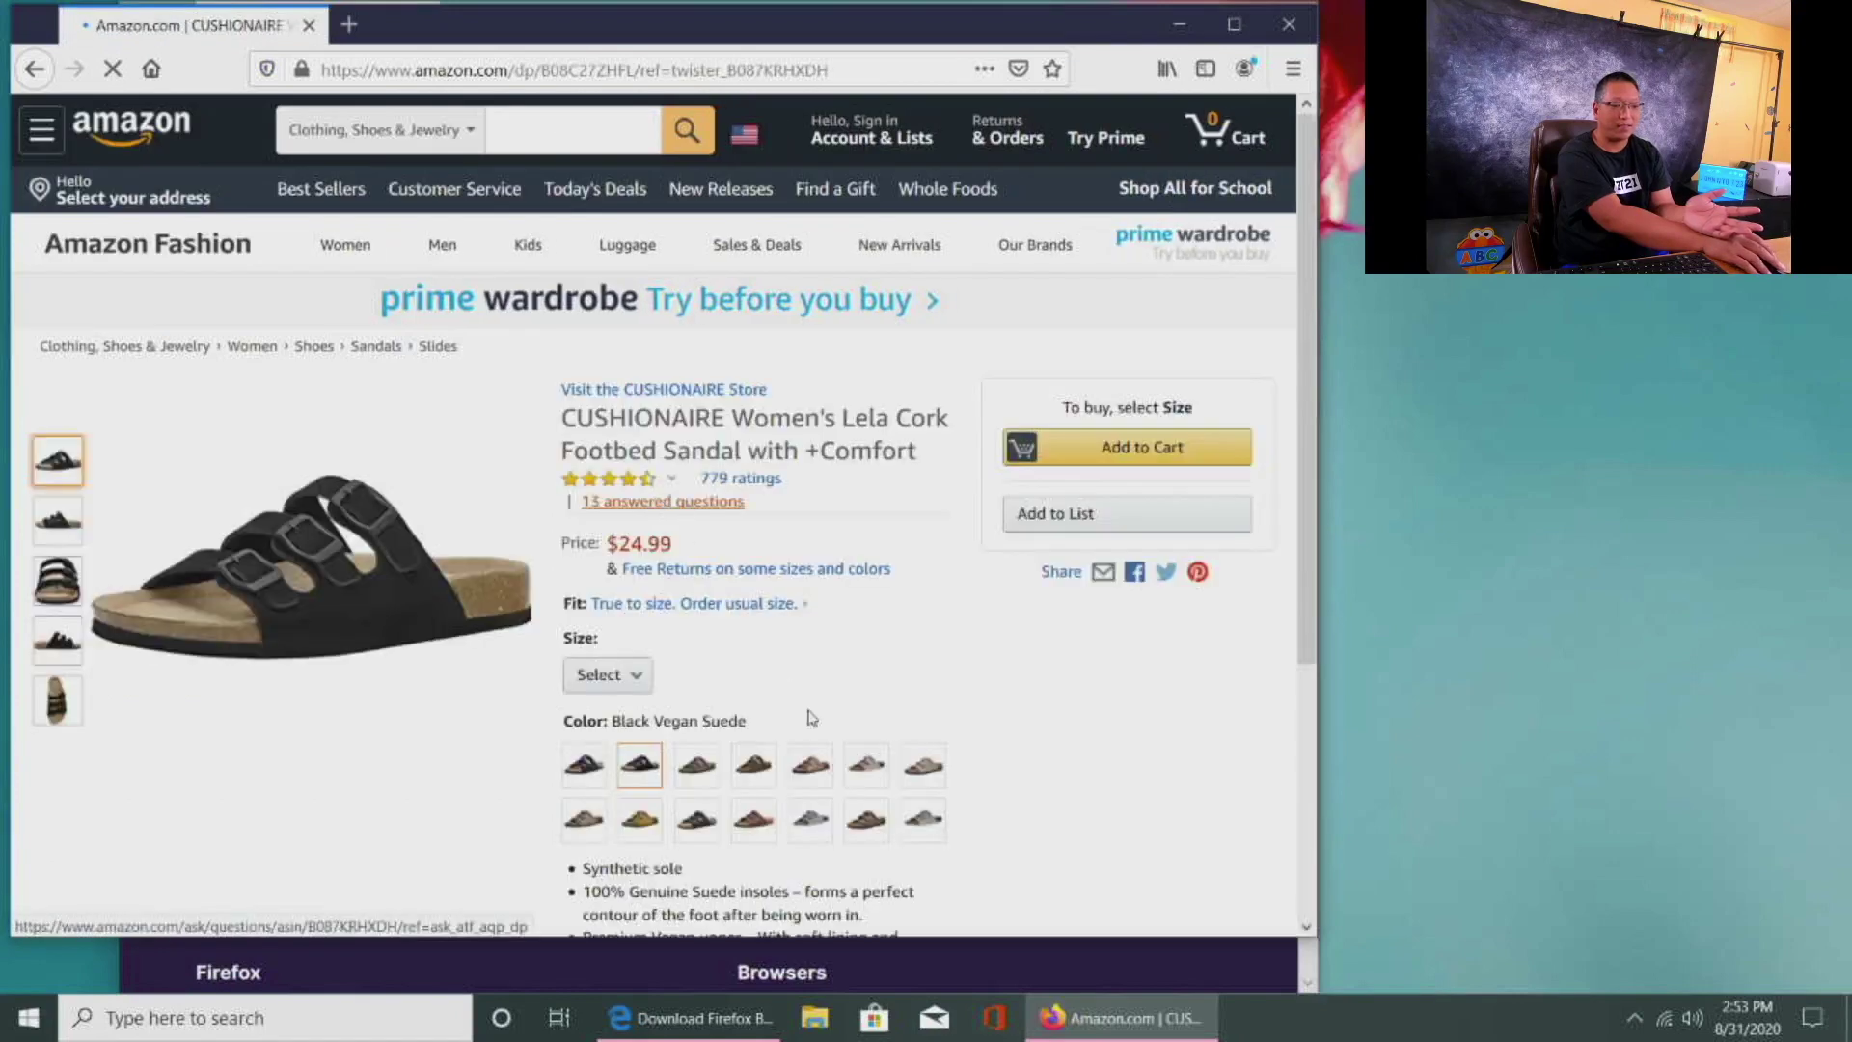
left_click(811, 771)
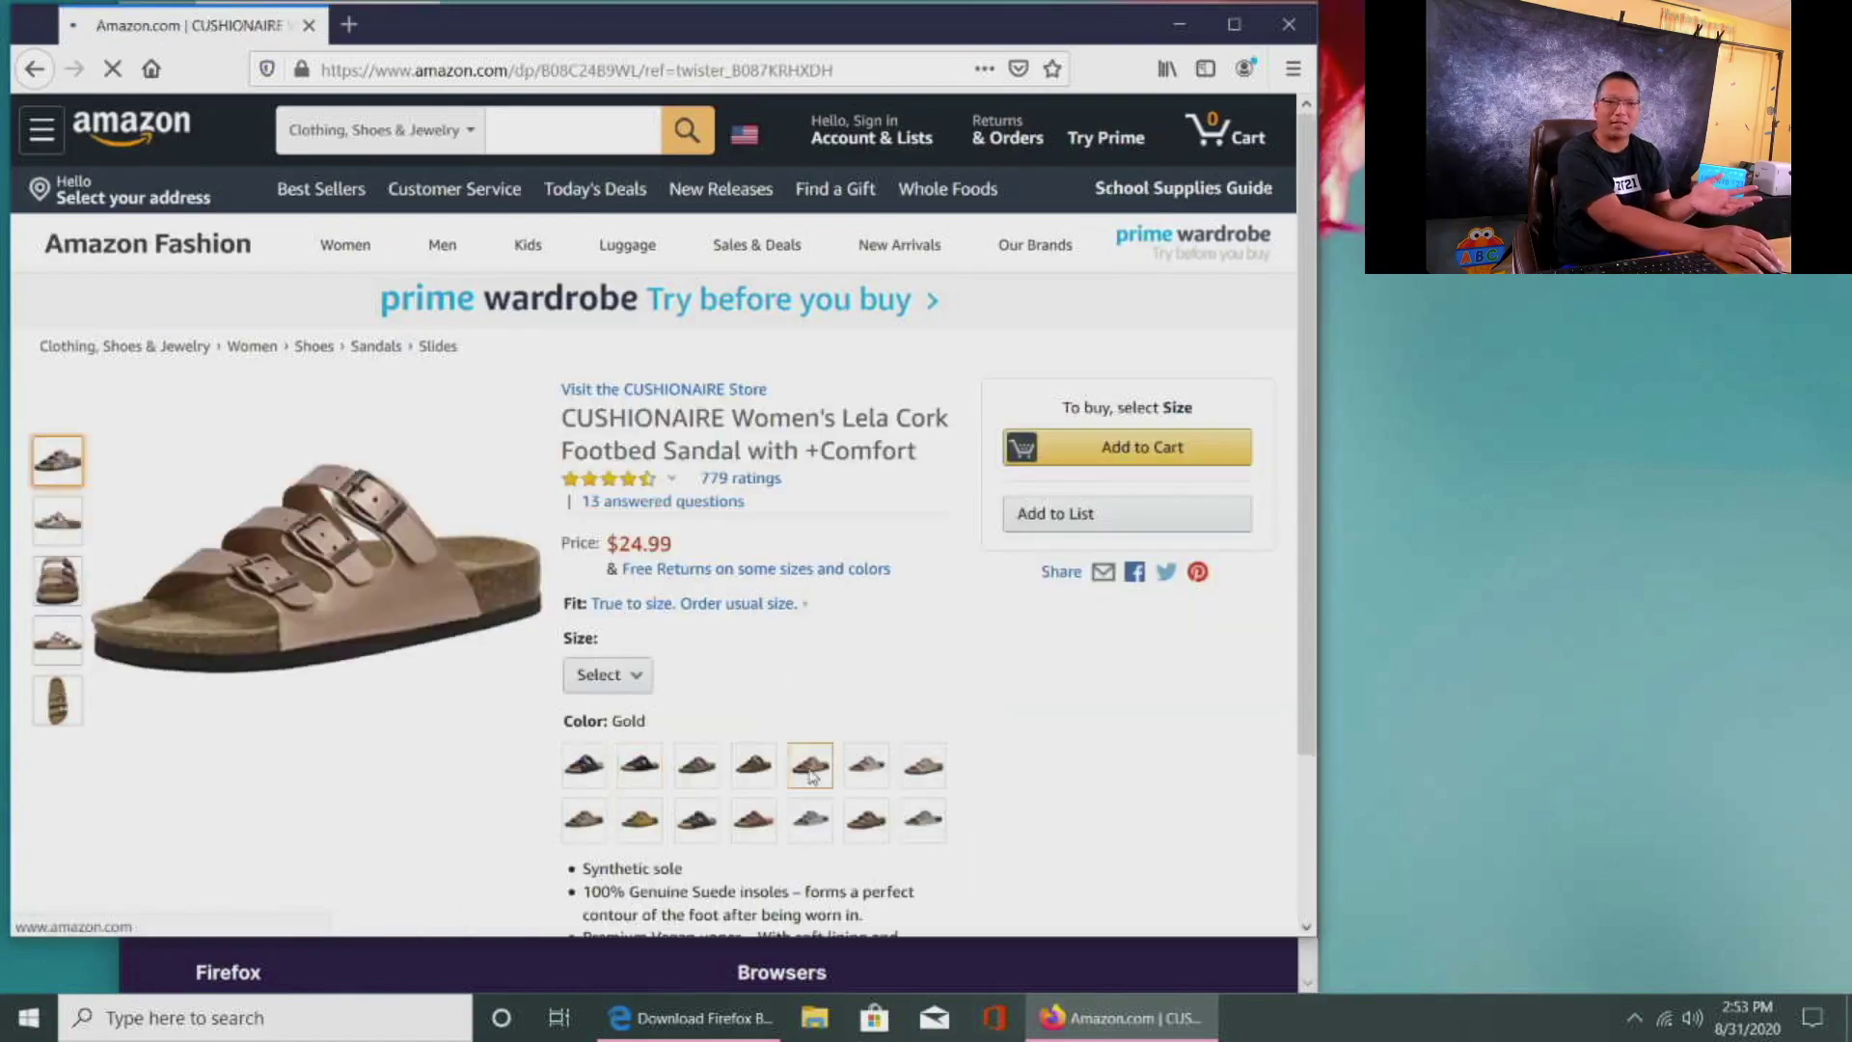